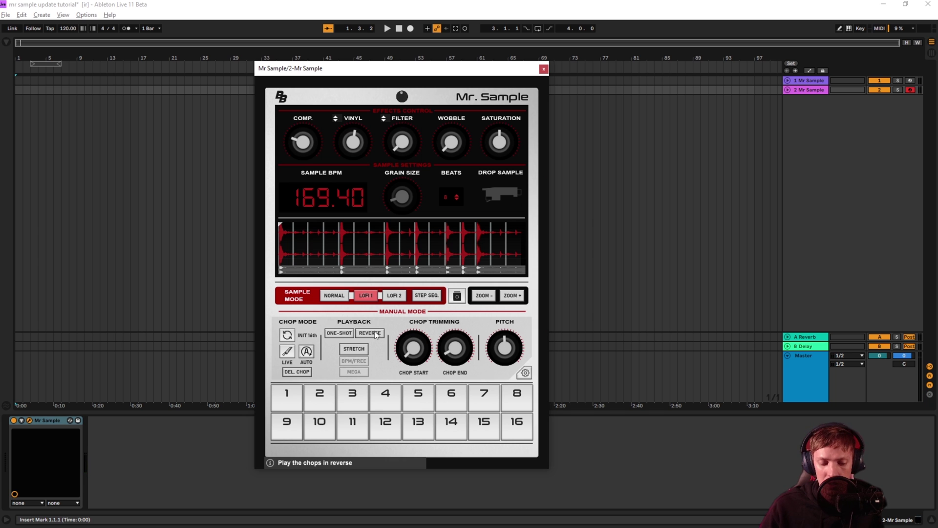
Step: Play pad 1 and load the "Issa Rave" preset from the 4-Bit Breakbeats category of the preset library
{"action": "left_click", "coordinate": [284, 397]}
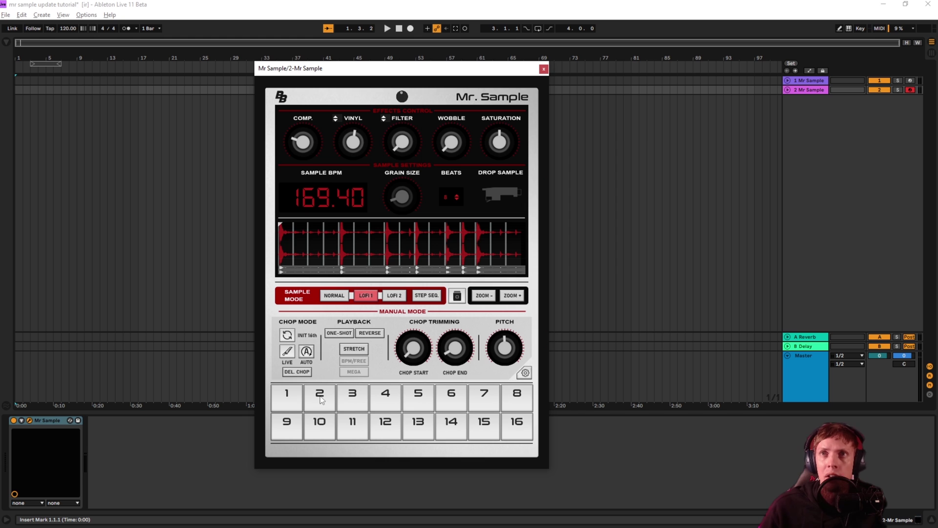
{"action": "left_click", "coordinate": [457, 297]}
{"action": "left_click", "coordinate": [332, 142]}
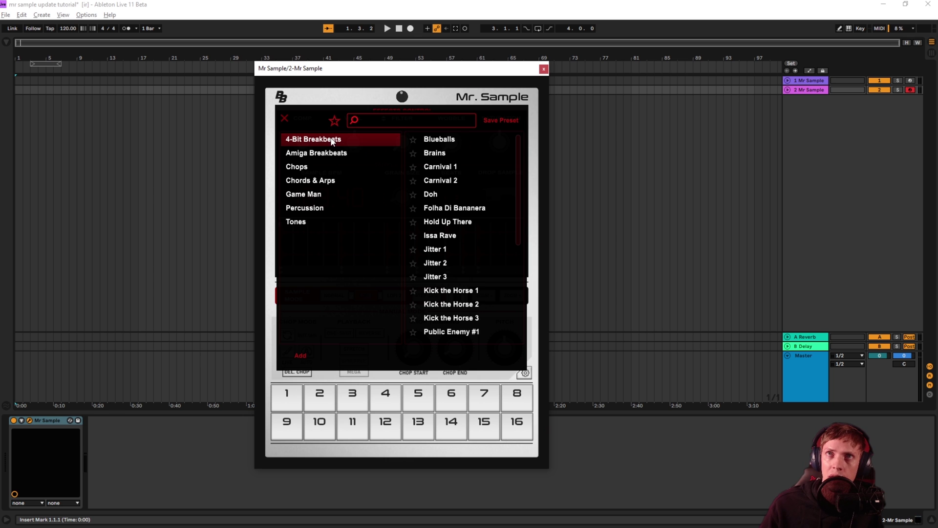
{"action": "left_click", "coordinate": [452, 237]}
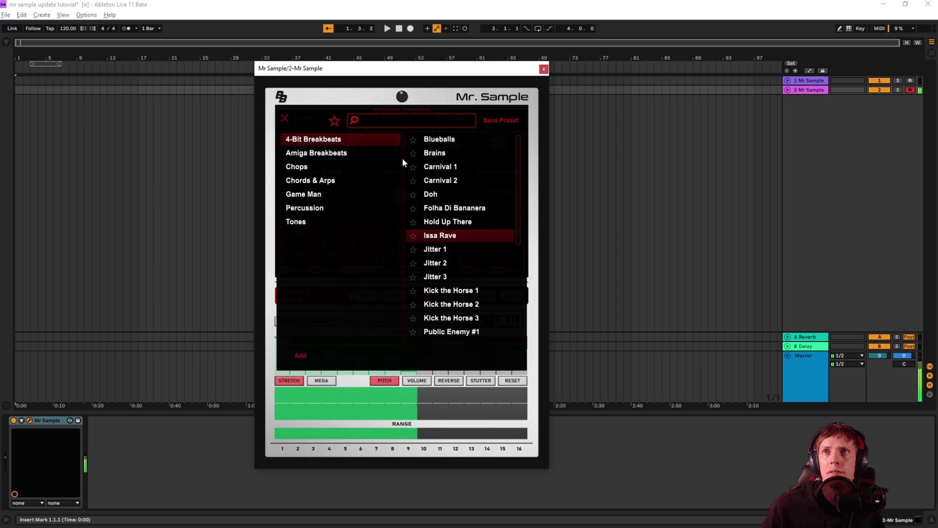
Step: Load the "Bedtime" preset from the Amiga Breakbeats category and close the preset library
{"action": "left_click", "coordinate": [363, 152]}
{"action": "left_click", "coordinate": [455, 156]}
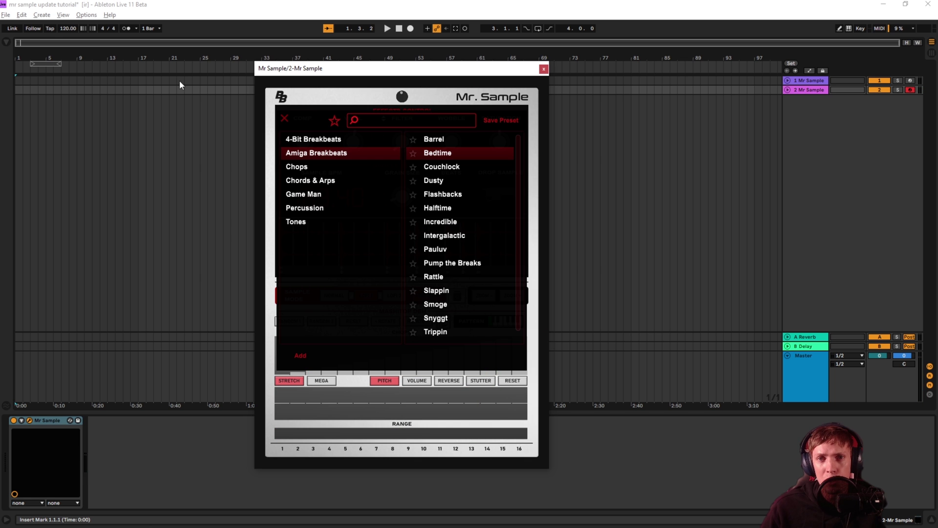
{"action": "left_click", "coordinate": [73, 29]}
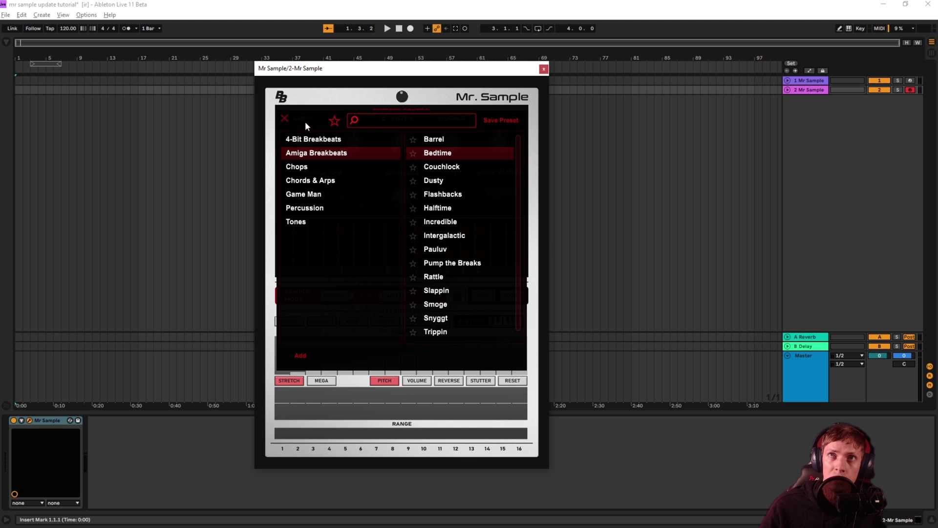
{"action": "left_click", "coordinate": [286, 117]}
{"action": "left_click_drag", "start_coordinate": [70, 29], "coordinate": [68, 293]}
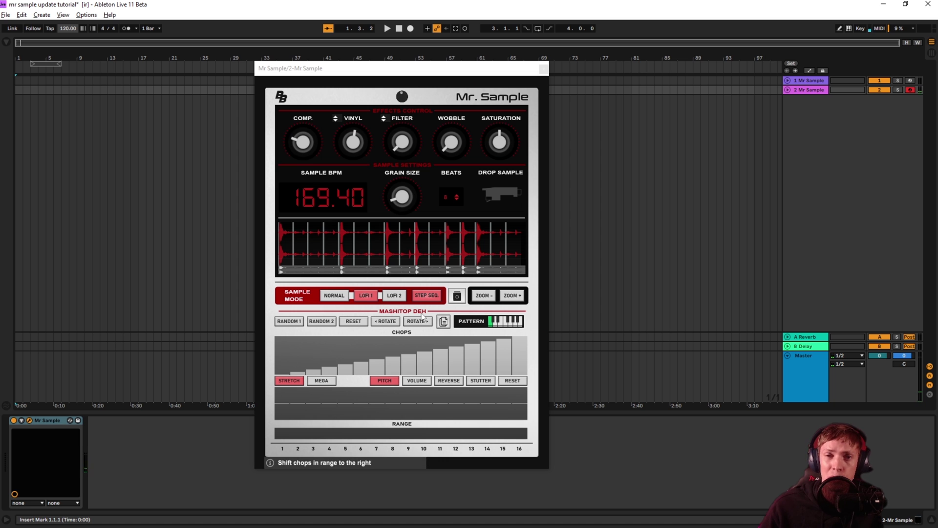
Step: Reopen the preset library and load the "Church" preset from the Chops category
{"action": "left_click", "coordinate": [456, 295]}
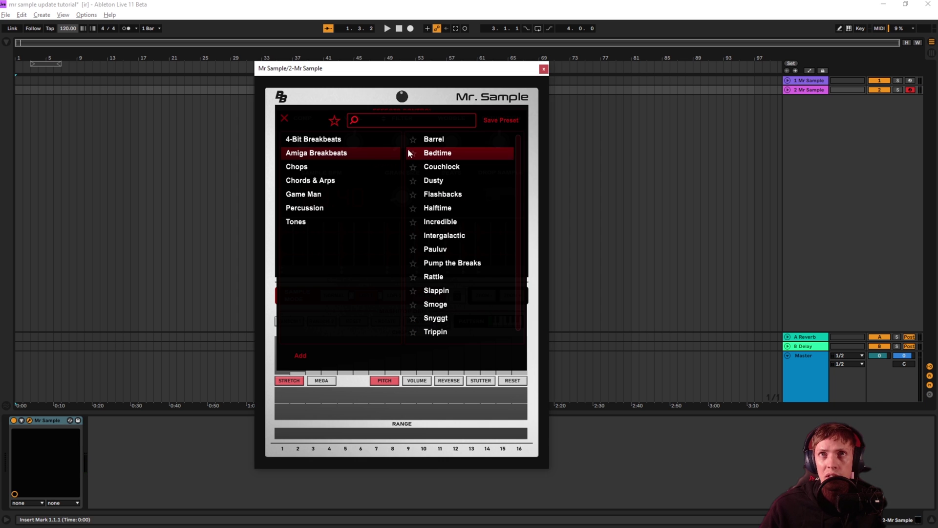
{"action": "left_click", "coordinate": [336, 170]}
{"action": "left_click", "coordinate": [450, 181]}
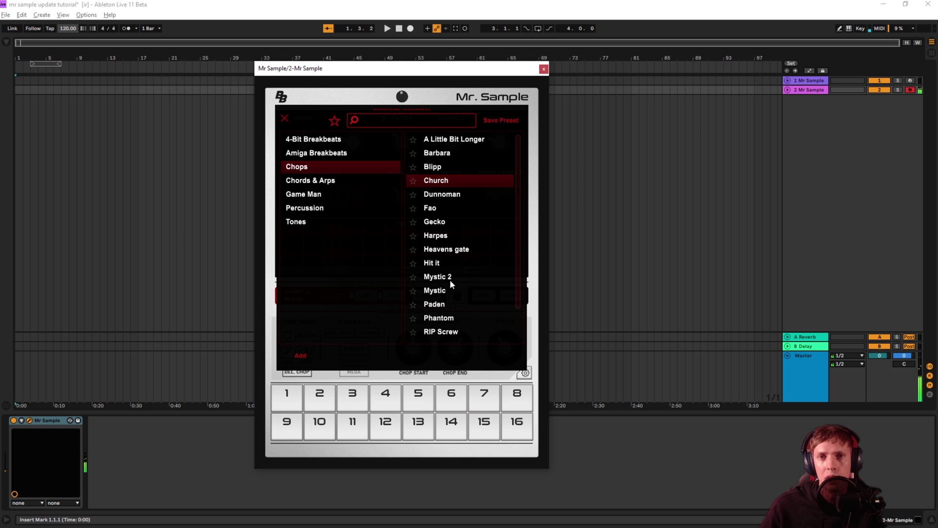
Step: Load the "Coming Home" preset from Chords & Arps, close the library and turn off the step sequencer
{"action": "left_click", "coordinate": [310, 180]}
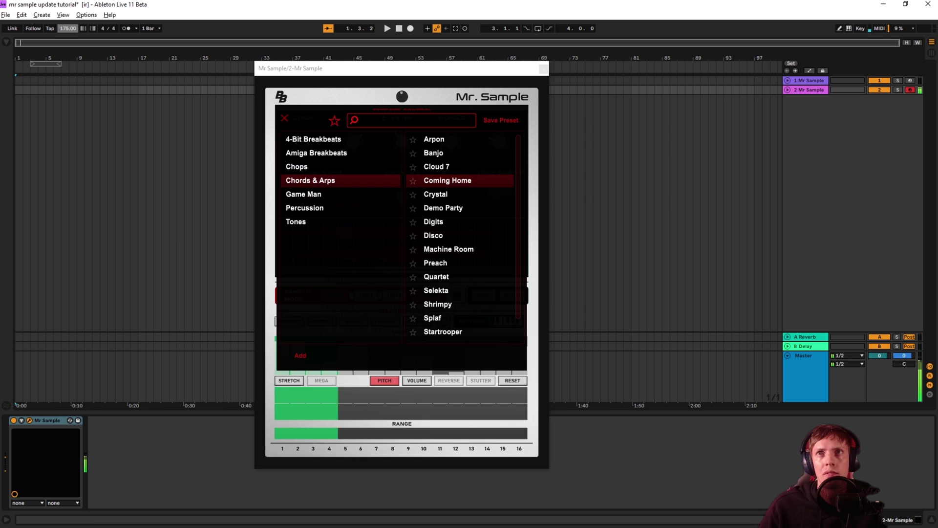
{"action": "left_click", "coordinate": [286, 118]}
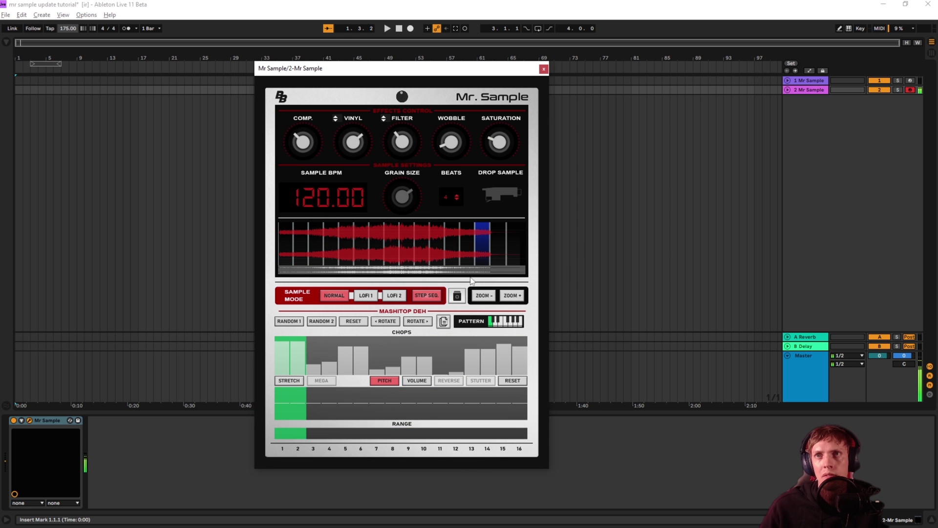
{"action": "left_click", "coordinate": [429, 296]}
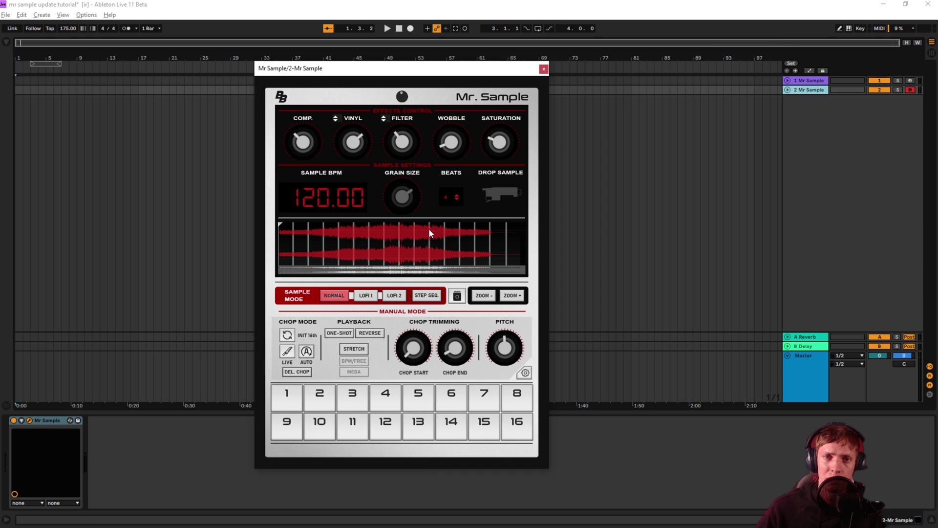
Step: Load "The Winstons - Amen Brother.wav" from the All the breaks folder into the sampler and initialize its 16th chops
{"action": "left_click_drag", "start_coordinate": [799, 221], "coordinate": [503, 205]}
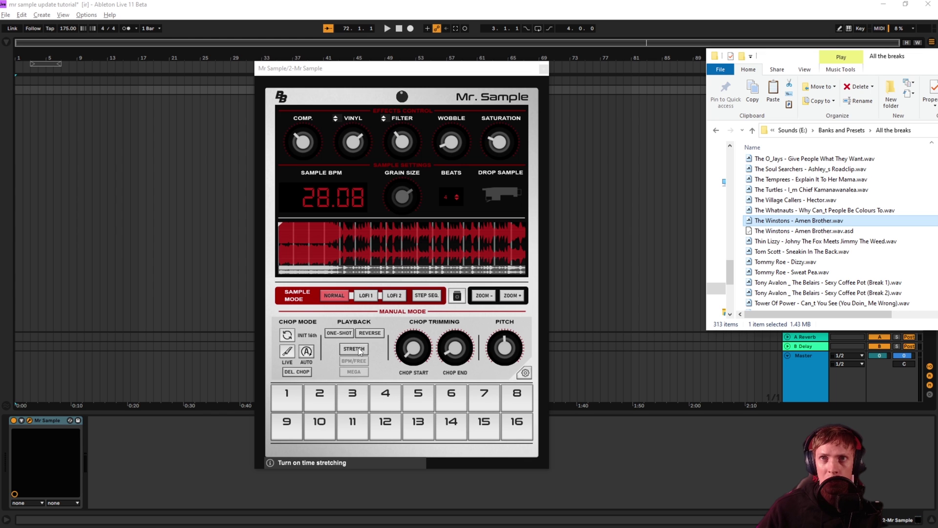
{"action": "left_click", "coordinate": [287, 337]}
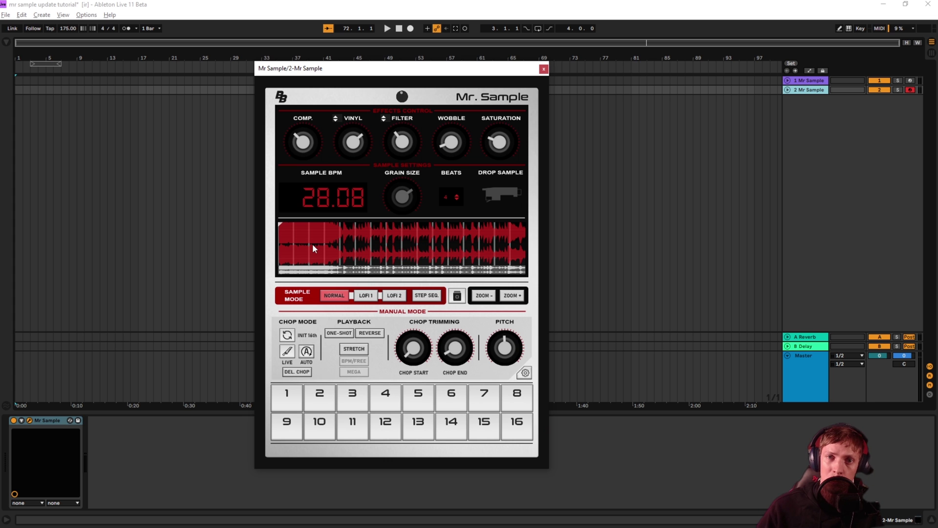
Step: Audition the first chop and turn the filter and compressor down to their minimum
{"action": "left_click", "coordinate": [279, 244]}
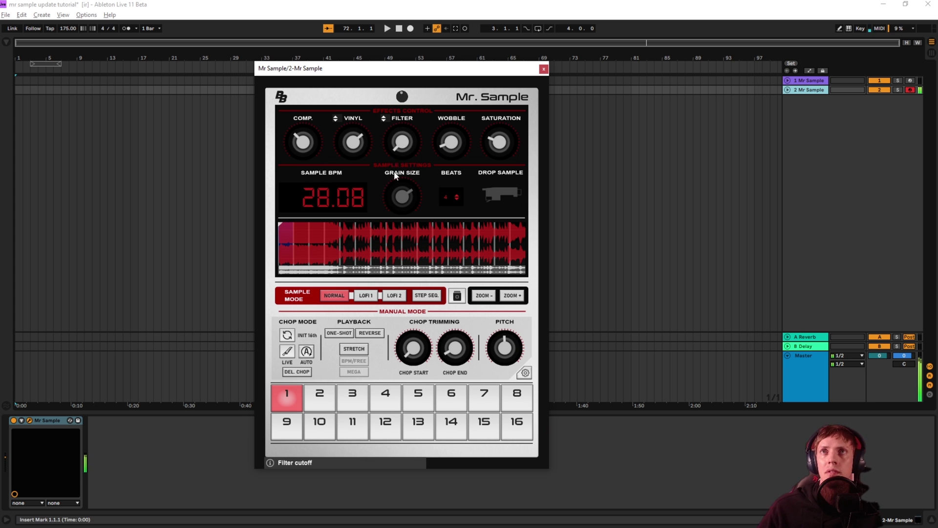
{"action": "left_click_drag", "start_coordinate": [304, 144], "coordinate": [306, 168]}
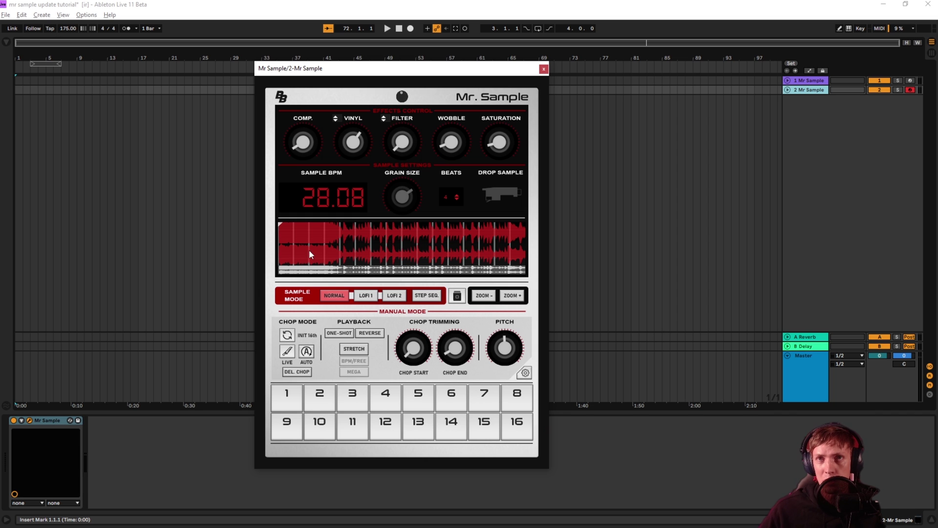
Step: Move the sample start marker to the attack of a hit about two fifths into the waveform and fine-tune it
{"action": "mouse_move", "coordinate": [278, 248]}
{"action": "left_mouse_down"}
{"action": "mouse_move", "coordinate": [343, 254]}
{"action": "mouse_move", "coordinate": [383, 245]}
{"action": "left_mouse_up"}
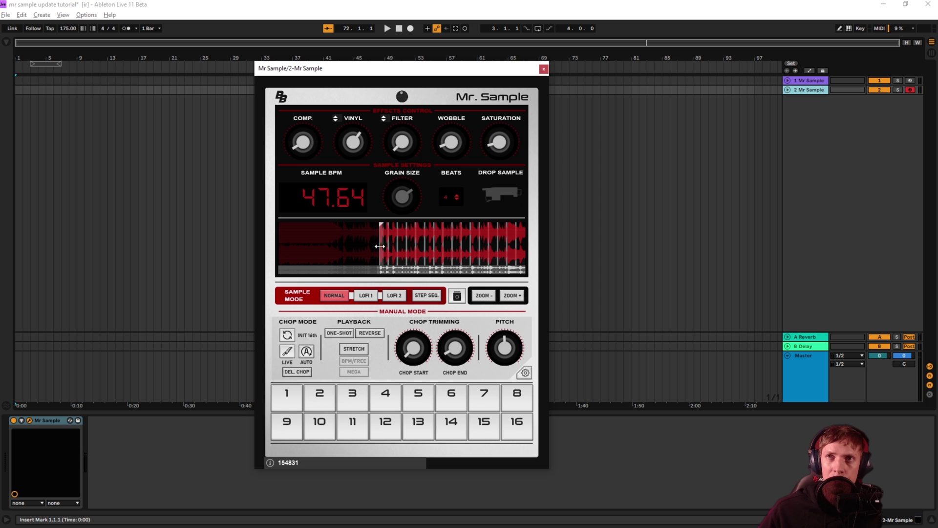
{"action": "left_click", "coordinate": [510, 296]}
{"action": "left_click", "coordinate": [510, 297]}
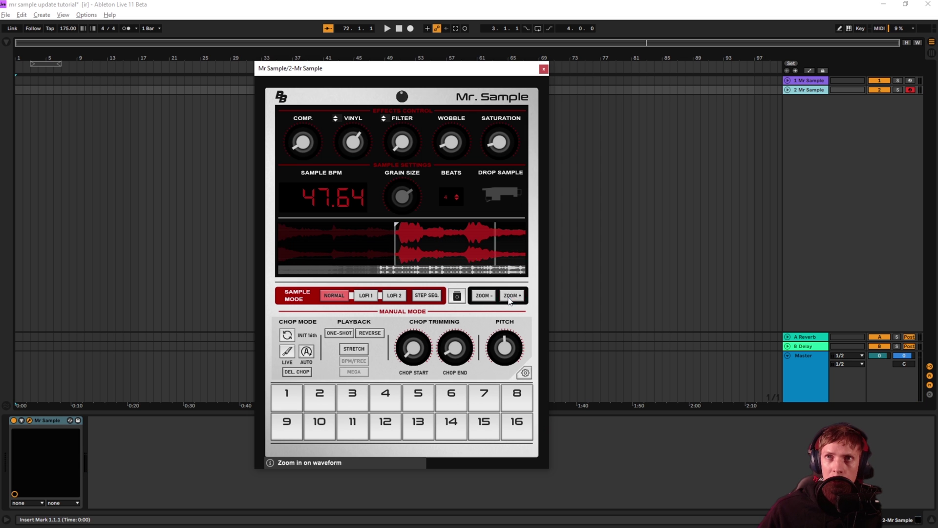
{"action": "left_click", "coordinate": [509, 299]}
{"action": "left_click_drag", "start_coordinate": [398, 247], "coordinate": [401, 246]}
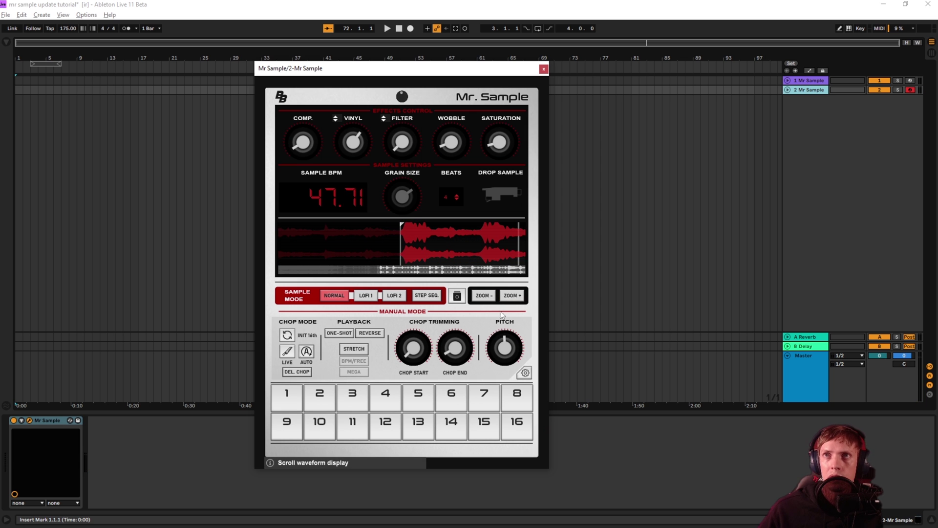
{"action": "left_click", "coordinate": [480, 295]}
{"action": "left_click", "coordinate": [480, 295]}
{"action": "left_click", "coordinate": [481, 295]}
{"action": "left_click", "coordinate": [481, 297]}
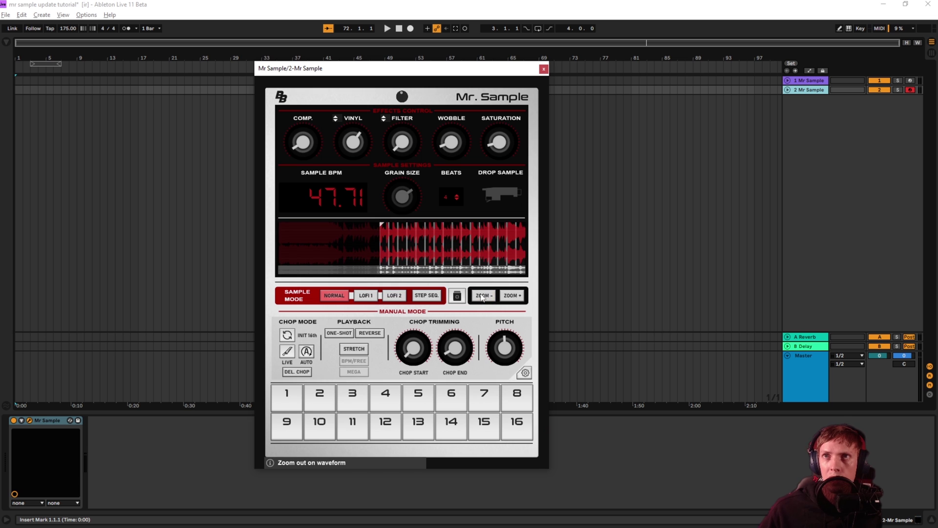
Step: Pull the sample end marker in to shorten the range and fine-tune it to a sample BPM of 141.53
{"action": "left_click_drag", "start_coordinate": [524, 246], "coordinate": [430, 246]}
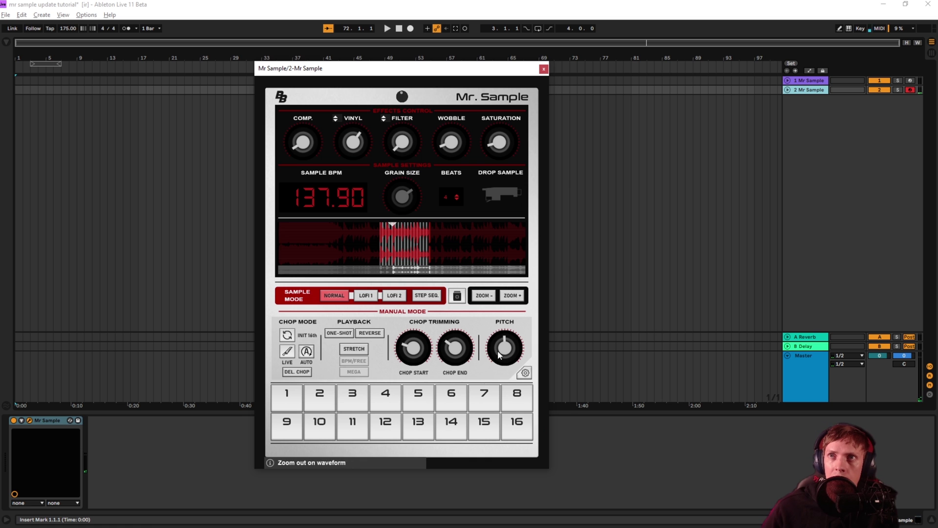
{"action": "left_click", "coordinate": [512, 296]}
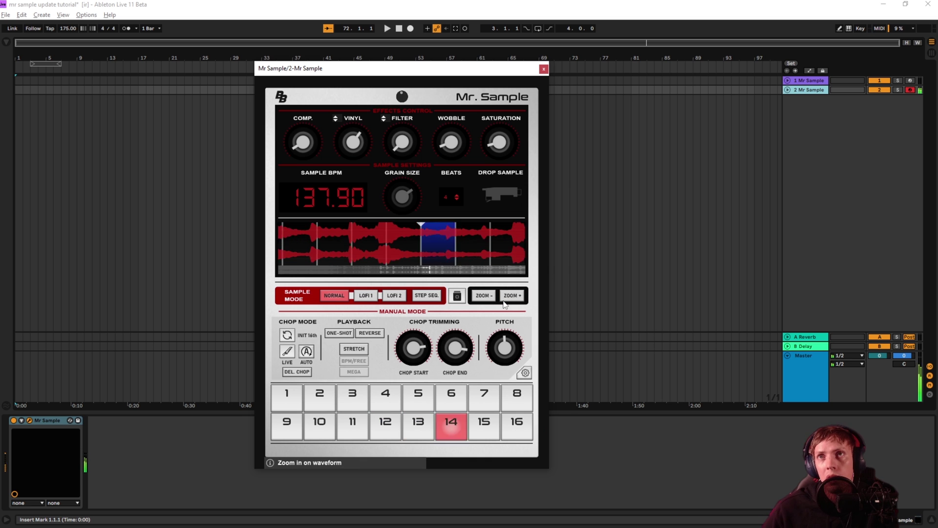
{"action": "left_click_drag", "start_coordinate": [428, 226], "coordinate": [414, 226]}
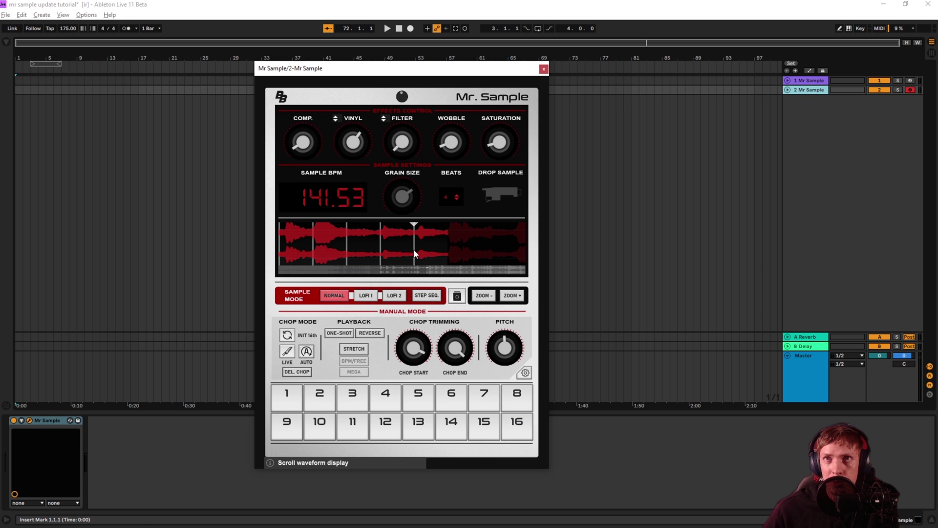
{"action": "left_click", "coordinate": [484, 296]}
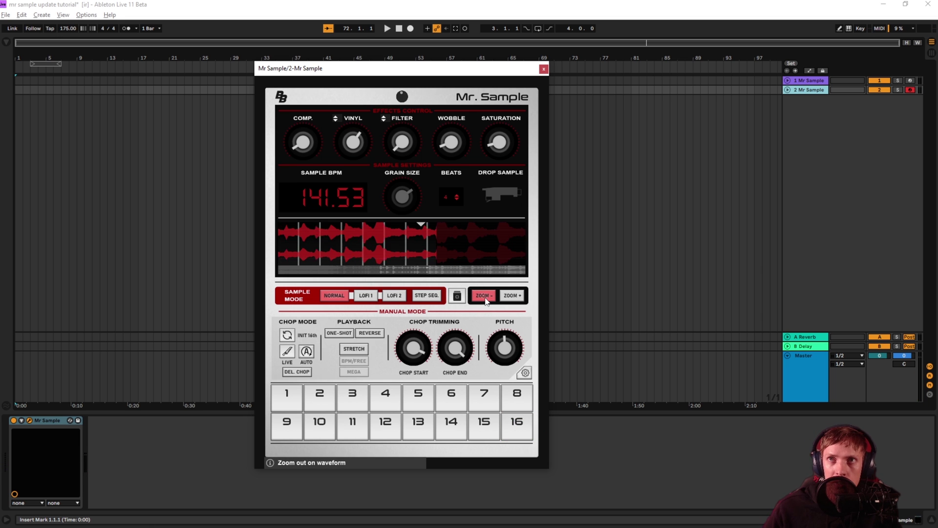
{"action": "left_click_drag", "start_coordinate": [407, 271], "coordinate": [431, 274]}
{"action": "left_click", "coordinate": [483, 295]}
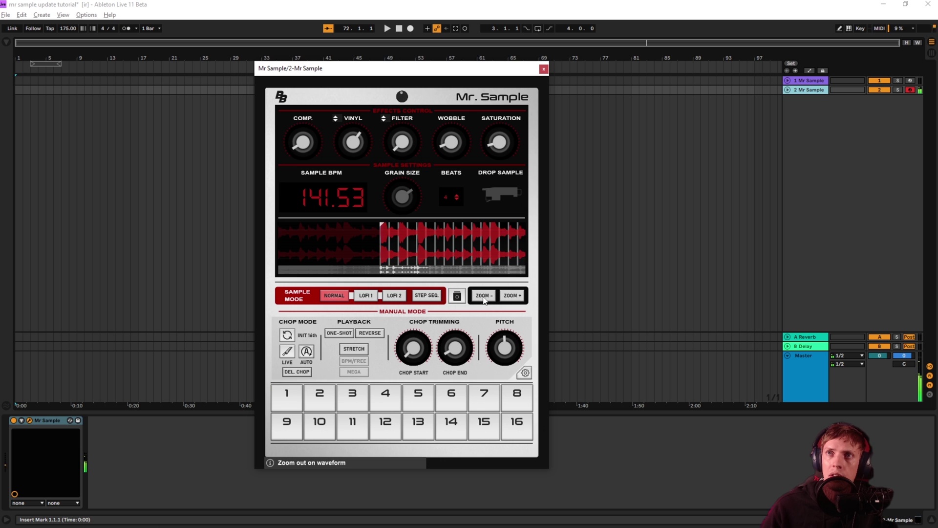
{"action": "left_click", "coordinate": [513, 296]}
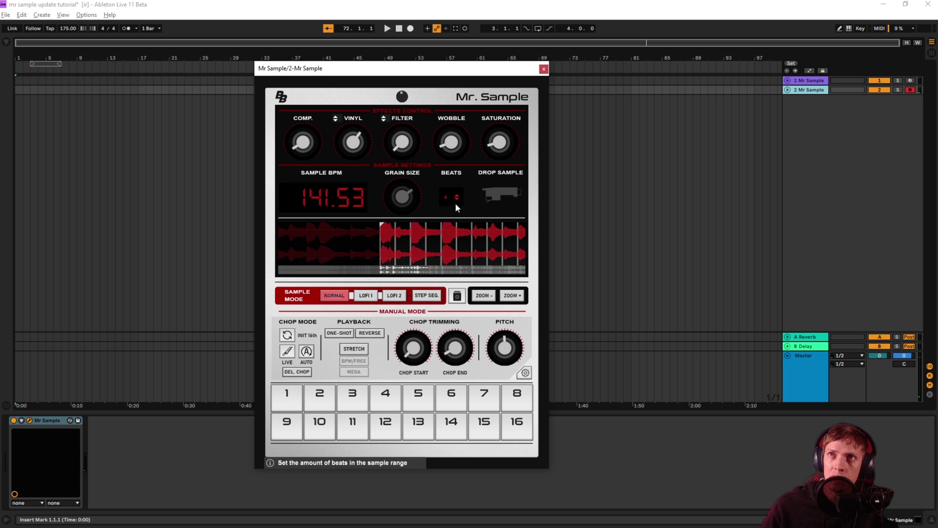
{"action": "left_click", "coordinate": [486, 295]}
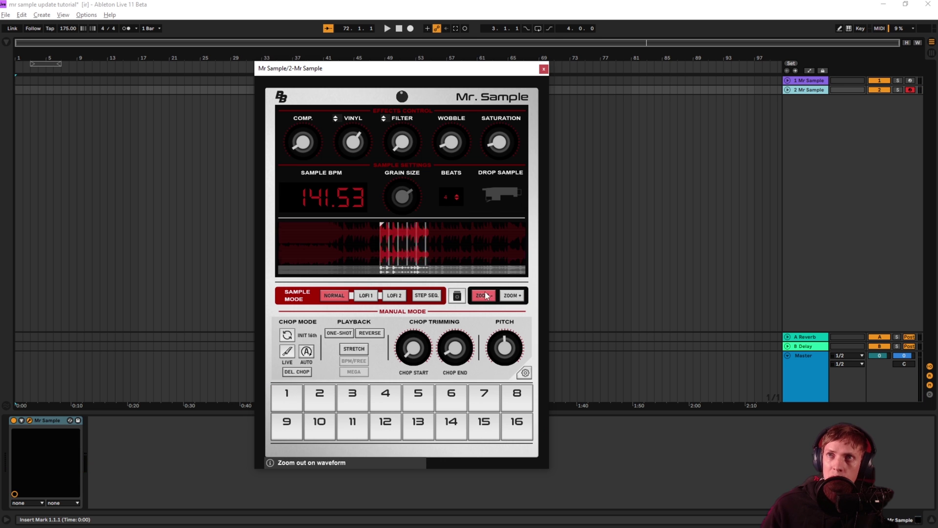
Step: Try 8 beats for the sample range and set the beat count back to 4
{"action": "left_click", "coordinate": [449, 198]}
{"action": "left_click", "coordinate": [454, 233]}
{"action": "left_click", "coordinate": [451, 198]}
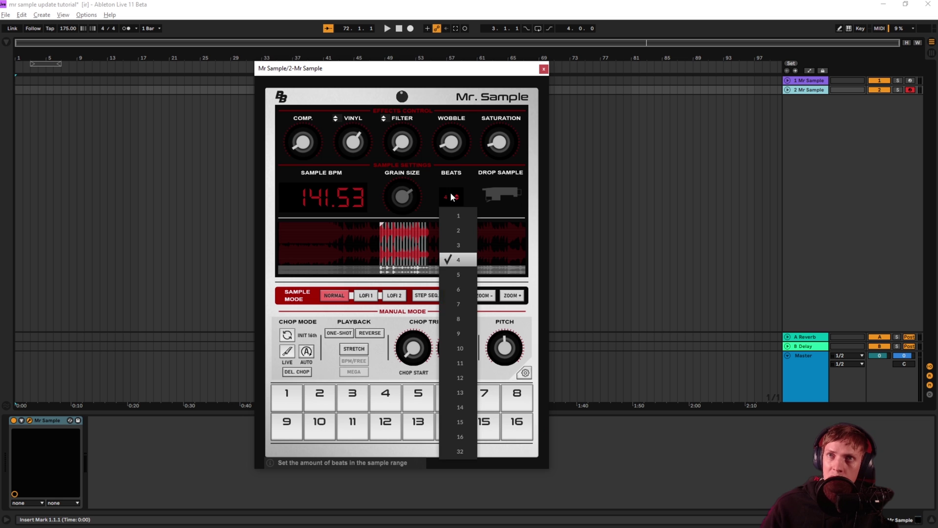
{"action": "left_click", "coordinate": [468, 319]}
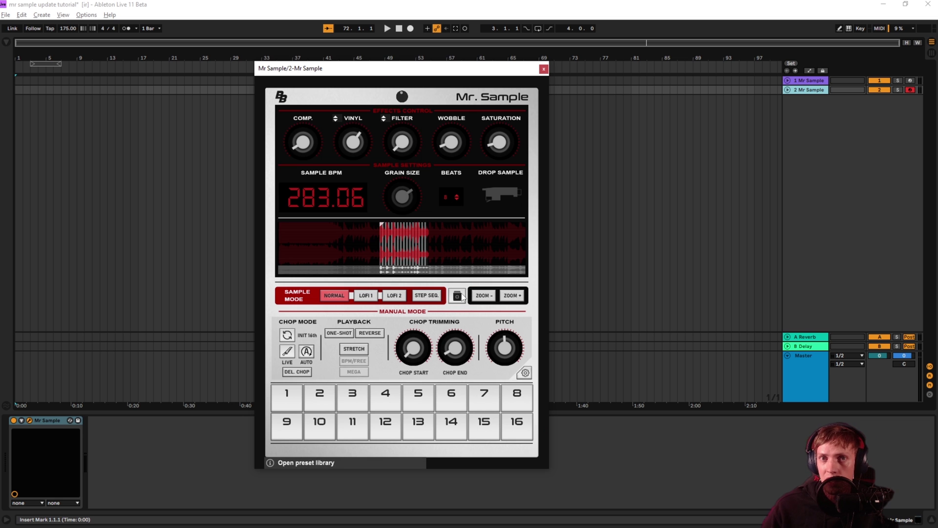
{"action": "left_click", "coordinate": [454, 198]}
{"action": "left_click", "coordinate": [427, 317]}
Step: Activate the step sequencer and reset its chop pattern to sequential order
{"action": "left_click", "coordinate": [427, 297]}
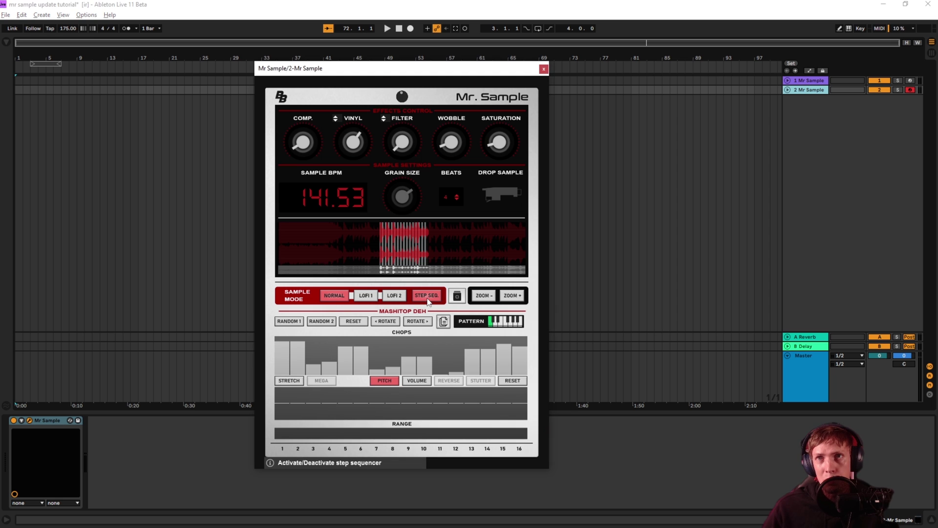
{"action": "left_click", "coordinate": [354, 322]}
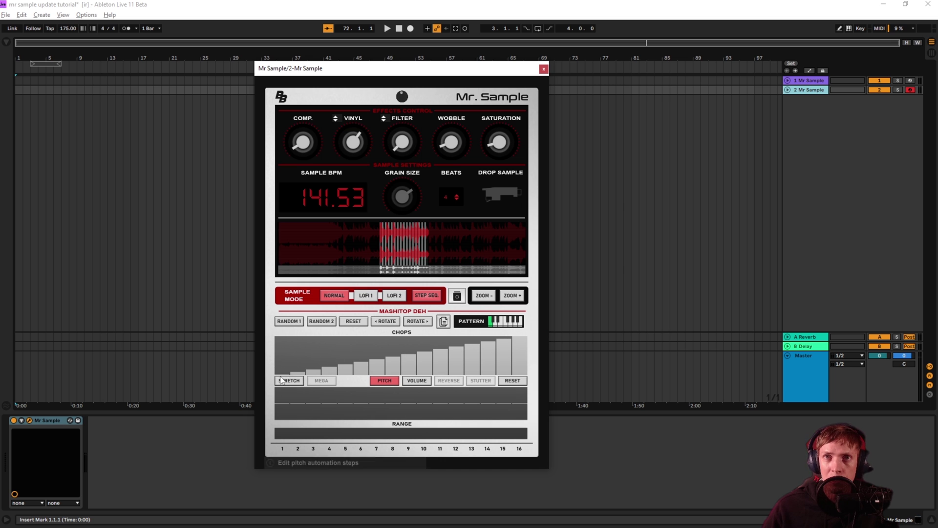
Step: Randomize the sequencer's chops in pairs a few times with Random 2
{"action": "left_click", "coordinate": [317, 324]}
{"action": "left_click", "coordinate": [318, 323]}
{"action": "left_click", "coordinate": [317, 324]}
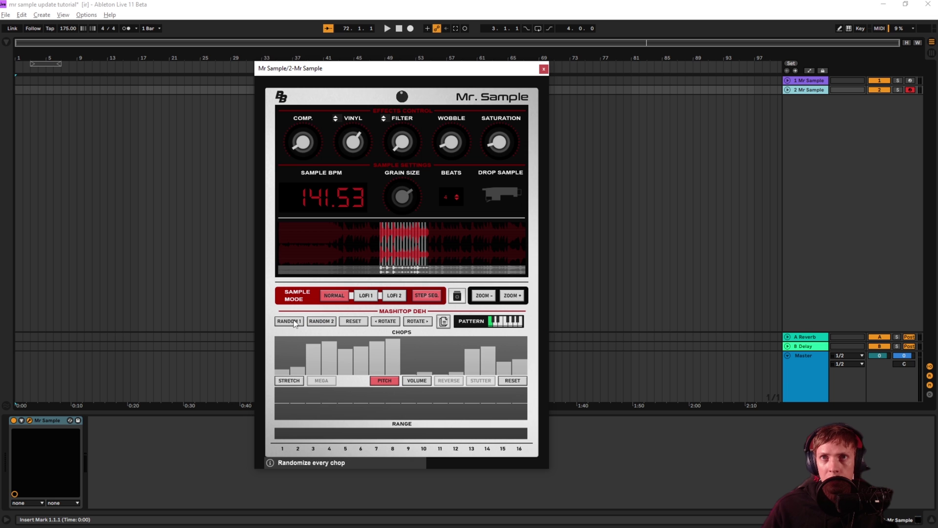
Step: Randomize every chop in the step sequencer repeatedly with Random 1
{"action": "left_click", "coordinate": [294, 323]}
{"action": "left_click", "coordinate": [294, 322]}
{"action": "left_click", "coordinate": [293, 323]}
{"action": "left_click", "coordinate": [294, 323]}
{"action": "left_click", "coordinate": [293, 324]}
{"action": "left_click", "coordinate": [294, 325]}
{"action": "left_click", "coordinate": [294, 325]}
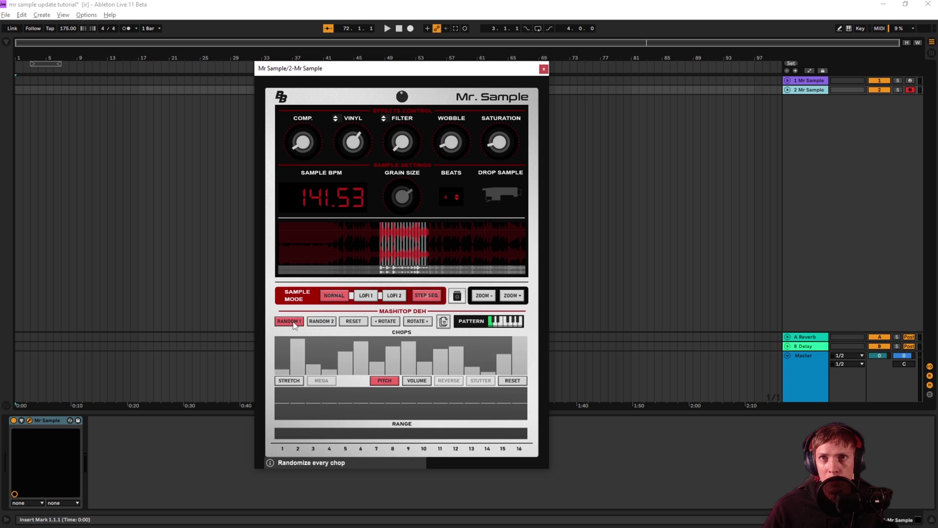
{"action": "left_click", "coordinate": [295, 325]}
{"action": "left_click", "coordinate": [294, 326]}
{"action": "left_click", "coordinate": [295, 326]}
{"action": "left_click", "coordinate": [295, 326]}
{"action": "left_click", "coordinate": [295, 326]}
Step: Shuffle the chop pattern in pairs repeatedly with Random 2 to generate a new sequence
{"action": "left_click", "coordinate": [323, 325]}
{"action": "left_click", "coordinate": [322, 325]}
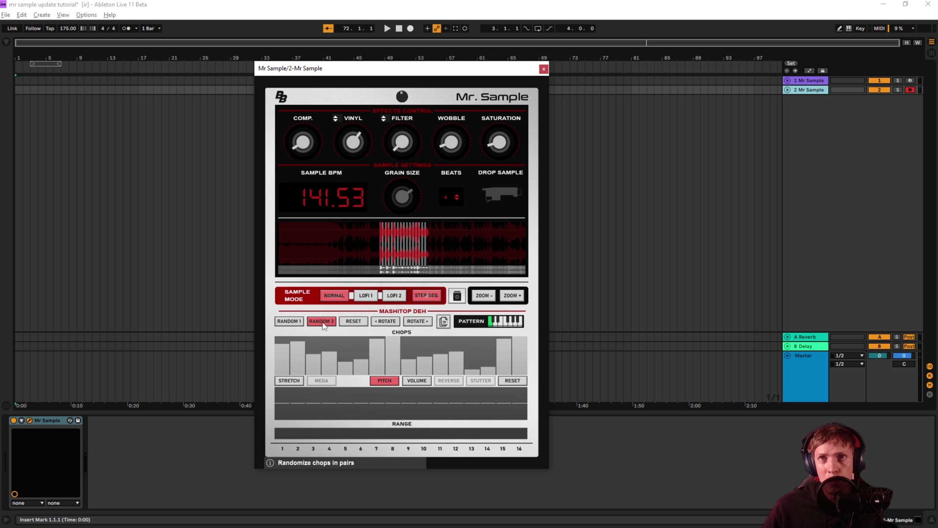
{"action": "left_click", "coordinate": [324, 326]}
{"action": "left_click", "coordinate": [324, 327]}
{"action": "left_click", "coordinate": [323, 322]}
{"action": "left_click", "coordinate": [323, 323]}
{"action": "left_click", "coordinate": [323, 323]}
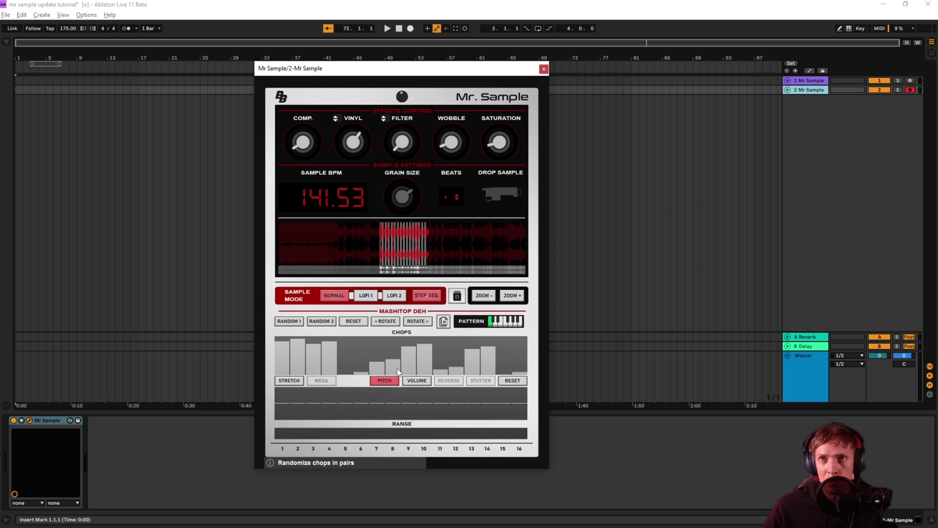
{"action": "left_click", "coordinate": [324, 322]}
{"action": "left_click", "coordinate": [324, 323]}
{"action": "left_click", "coordinate": [324, 323]}
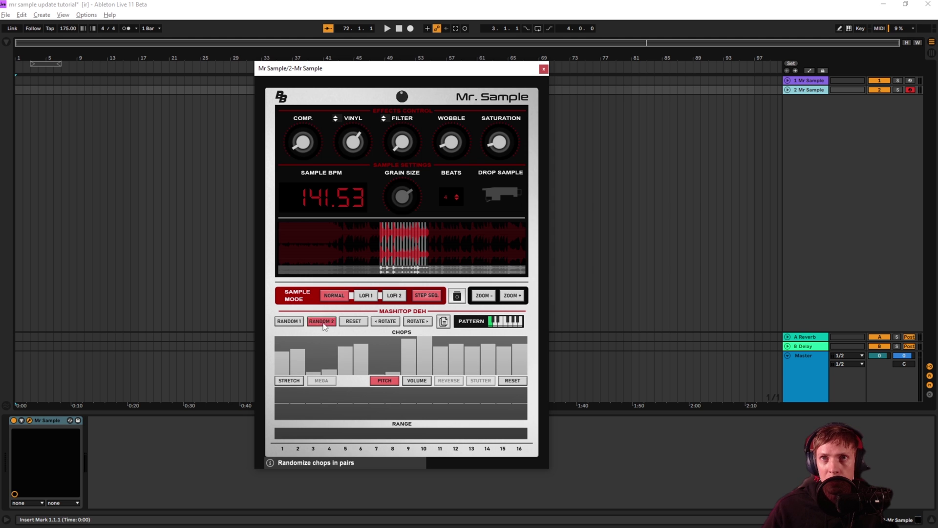
Step: Keep reshuffling the sequencer's chops in pairs with Random 2 to try several more variations
{"action": "left_click", "coordinate": [324, 324]}
{"action": "left_click", "coordinate": [324, 325]}
{"action": "left_click", "coordinate": [325, 326]}
{"action": "left_click", "coordinate": [324, 326]}
{"action": "left_click", "coordinate": [325, 326]}
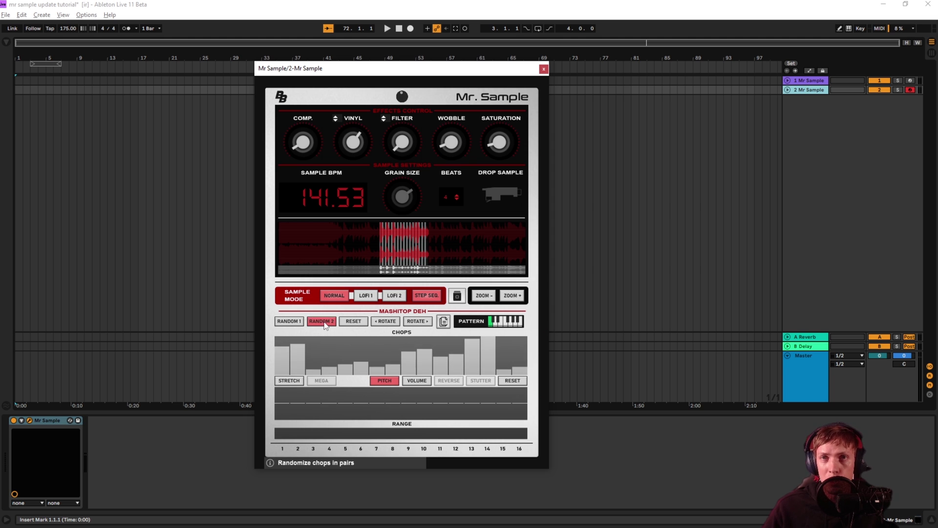
{"action": "left_click", "coordinate": [325, 326]}
{"action": "left_click", "coordinate": [325, 324]}
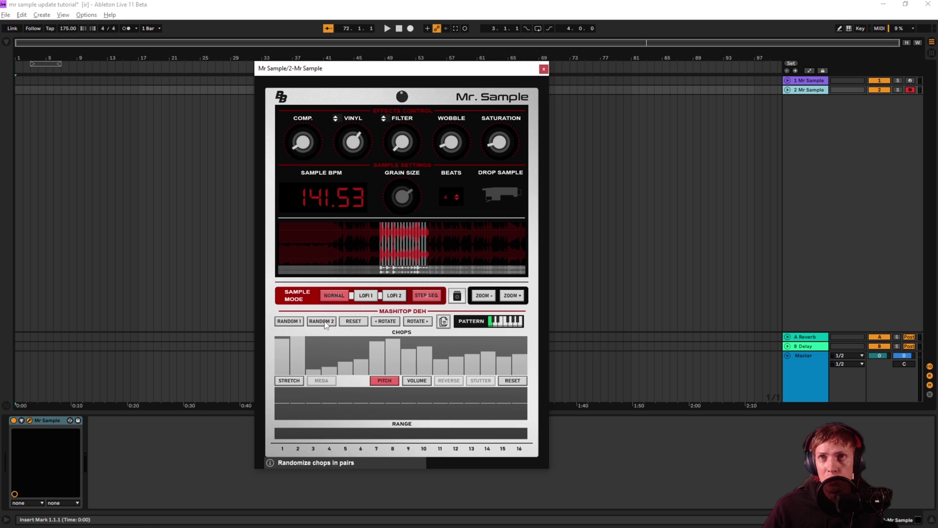
Step: Restore the original chop order in the step sequencer and turn on time stretching
{"action": "left_click", "coordinate": [349, 322]}
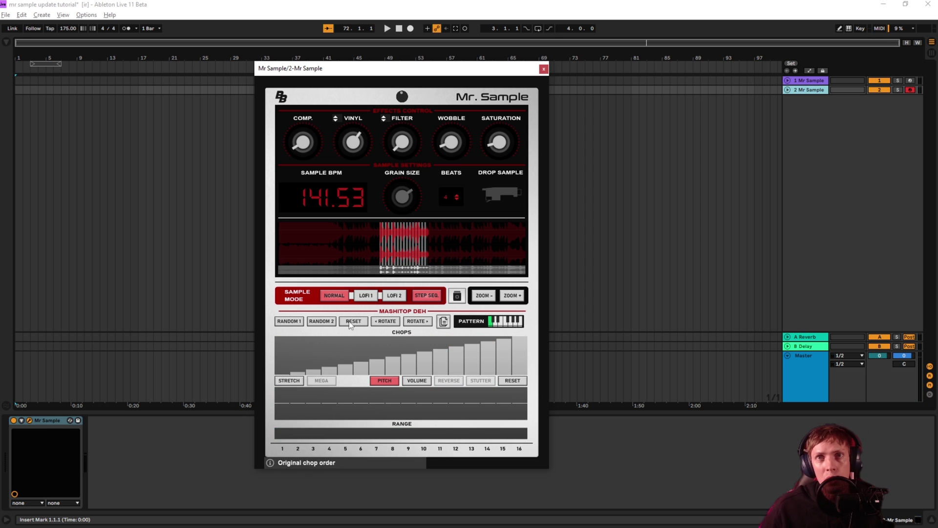
{"action": "left_click", "coordinate": [288, 384]}
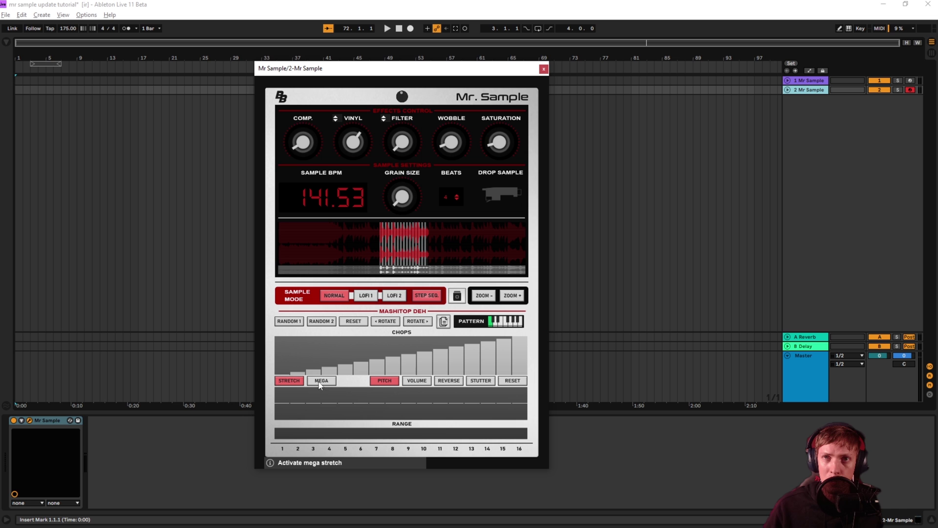
Step: Switch from the step sequencer to manual mode and try lowering the pitch of all chops before returning it to centre
{"action": "left_click", "coordinate": [425, 296]}
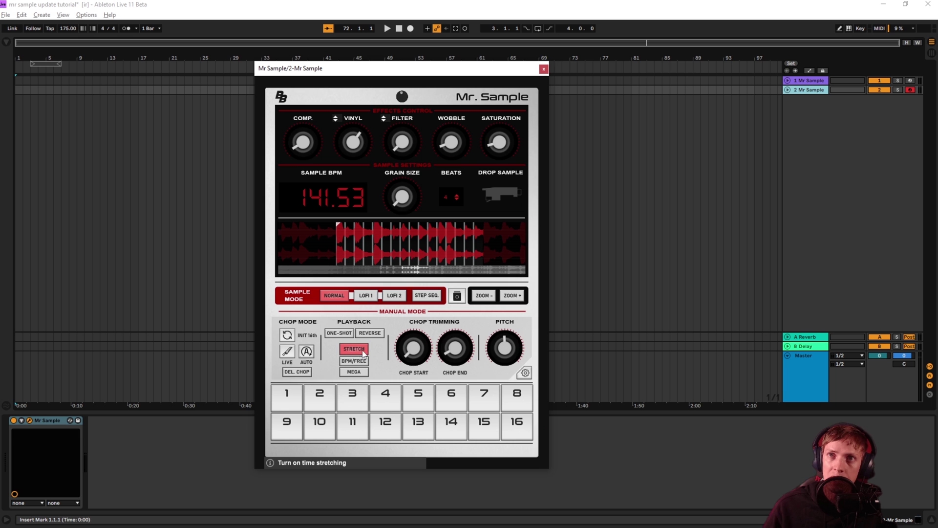
{"action": "left_click", "coordinate": [426, 296]}
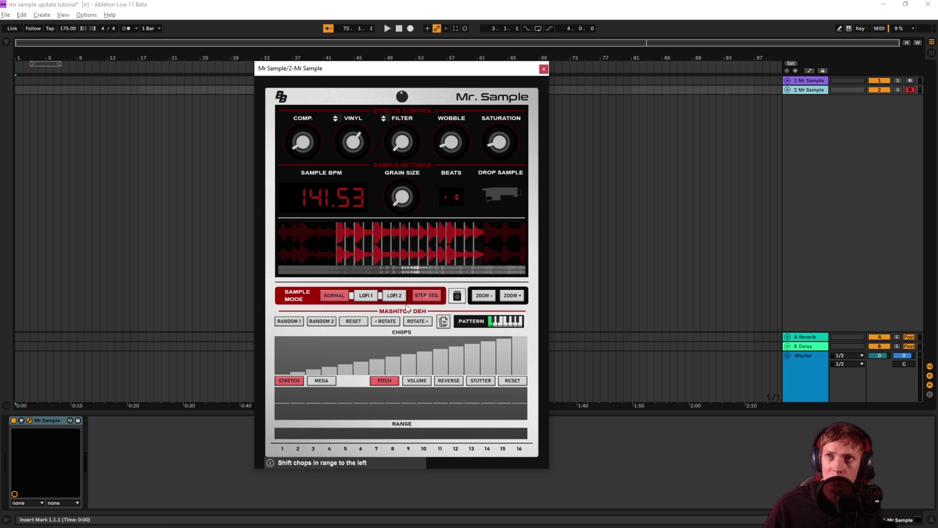
{"action": "left_click", "coordinate": [426, 296]}
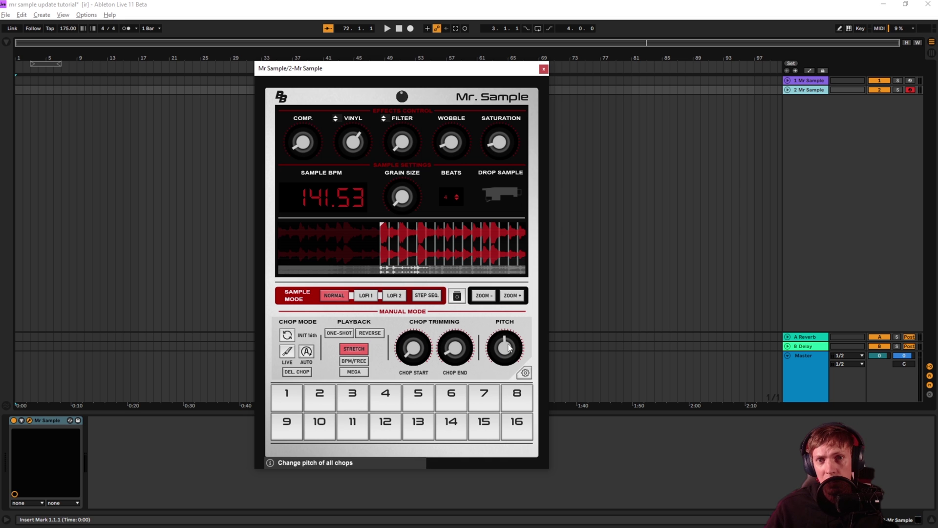
{"action": "left_click_drag", "start_coordinate": [508, 348], "coordinate": [504, 364]}
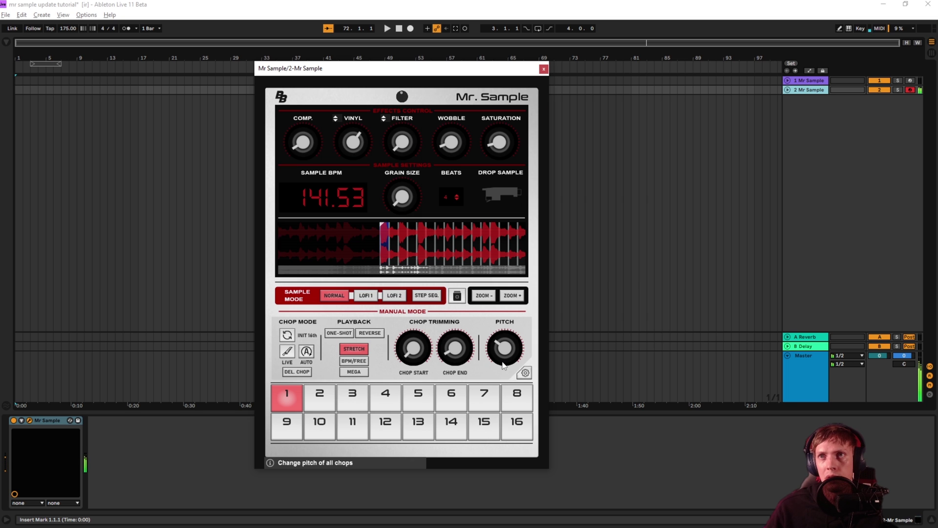
{"action": "left_click_drag", "start_coordinate": [503, 364], "coordinate": [496, 335]}
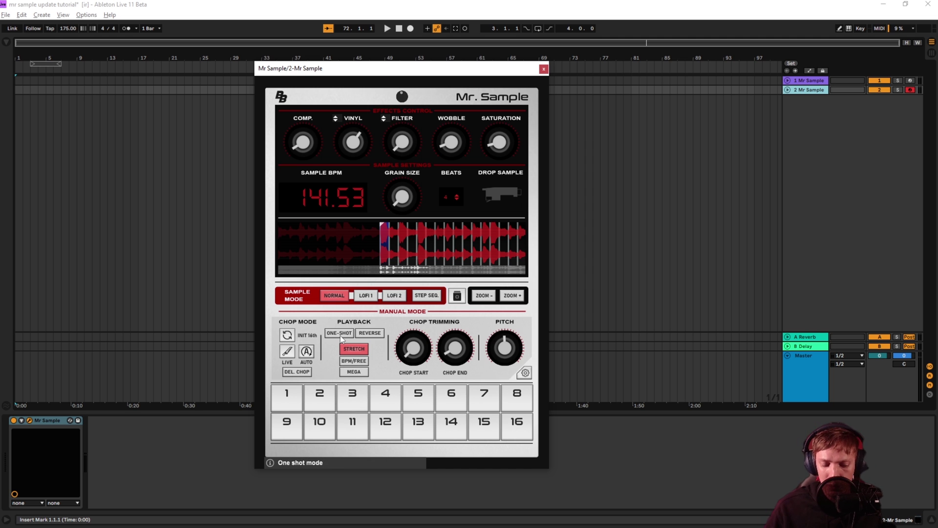
Step: Audition the first chop, turn on one-shot playback and trigger several chops to hear the difference
{"action": "key", "text": "a"}
{"action": "key", "text": "a"}
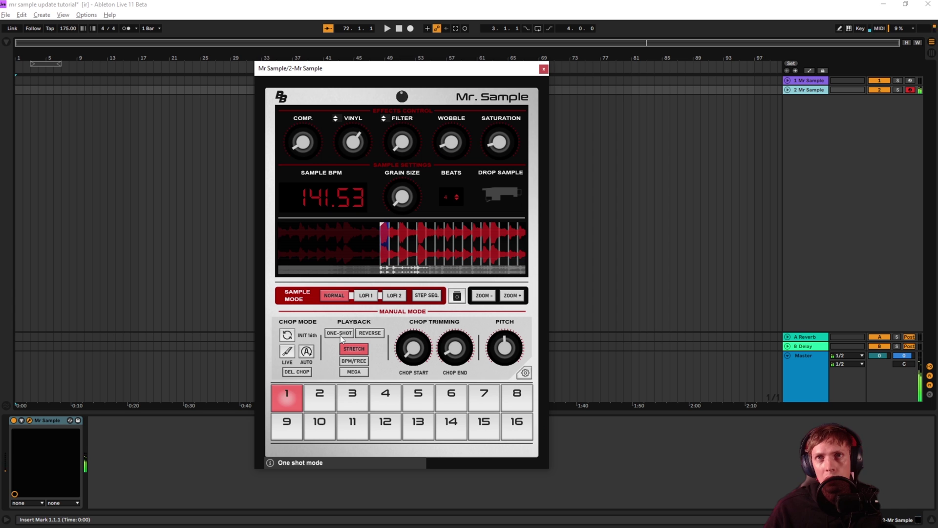
{"action": "left_click", "coordinate": [339, 332]}
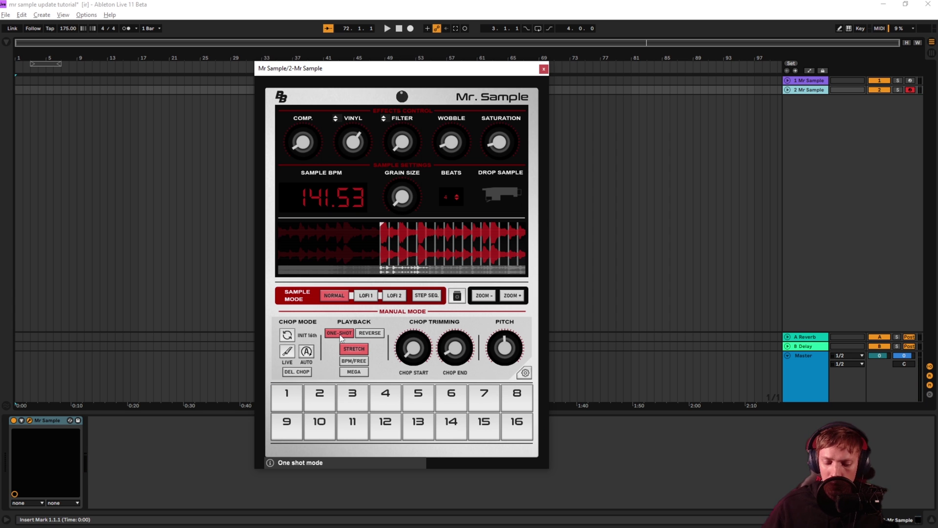
{"action": "key", "text": "d"}
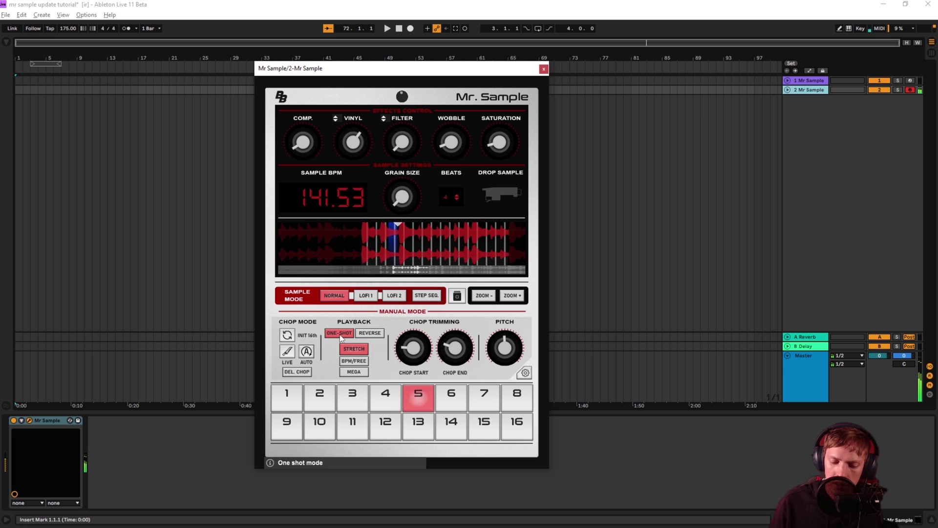
{"action": "key", "text": "t"}
{"action": "key", "text": "w"}
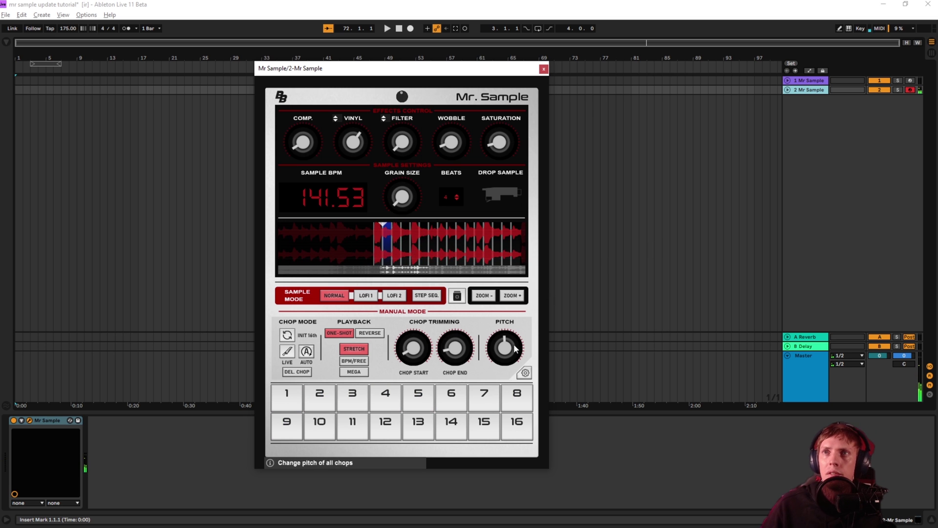
Step: Lower the pitch of all chops slightly while playing different chops in one-shot mode
{"action": "key", "text": "a"}
{"action": "left_click_drag", "start_coordinate": [506, 346], "coordinate": [502, 356]}
{"action": "key", "text": "a"}
{"action": "key", "text": "w"}
{"action": "key", "text": "s"}
{"action": "key", "text": "t"}
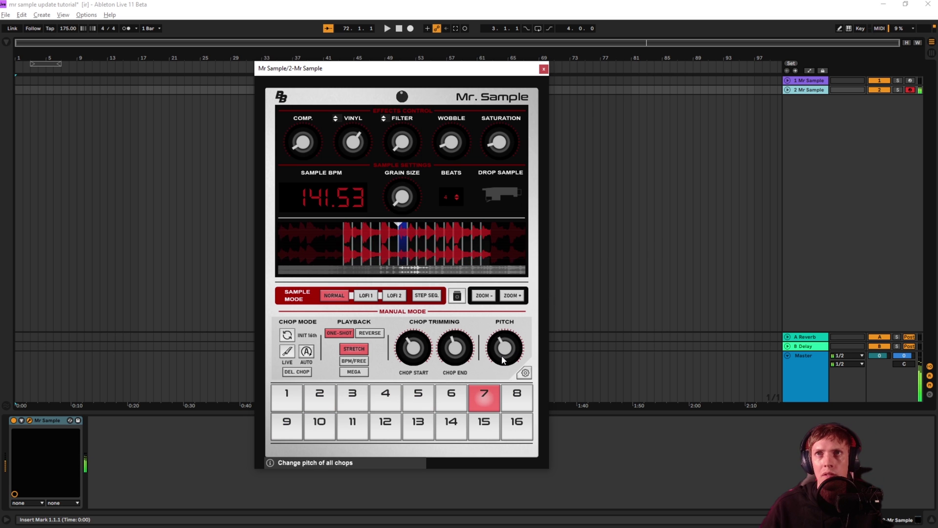
{"action": "key", "text": "g"}
{"action": "key", "text": "d"}
{"action": "key", "text": "t"}
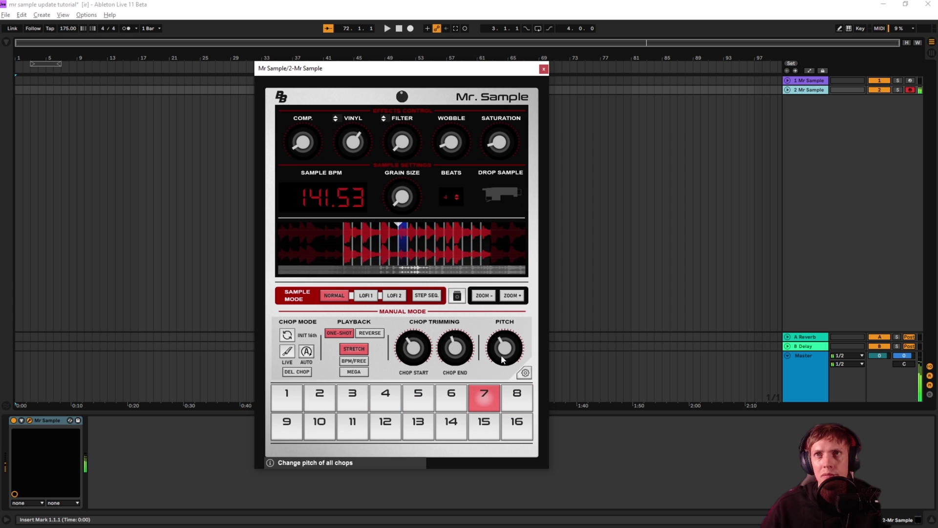
{"action": "key", "text": "s"}
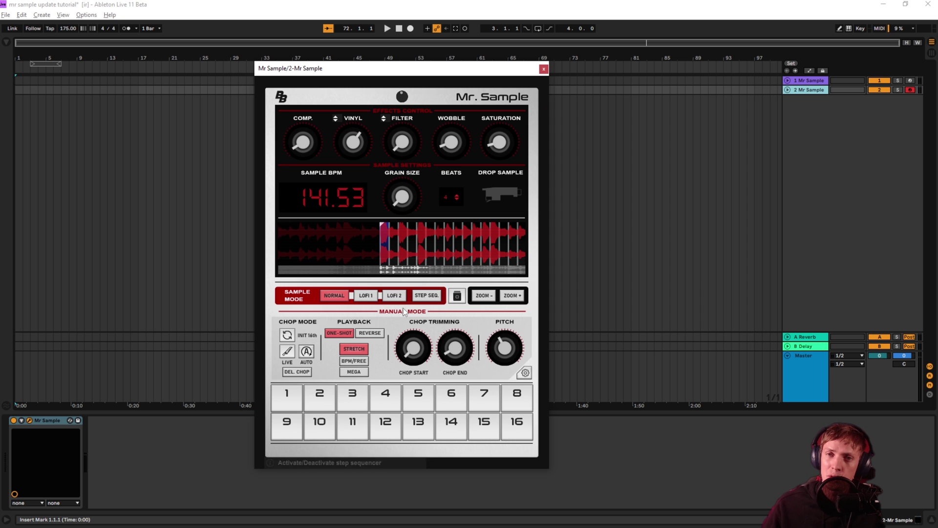
Step: Switch time stretching to free mode and sweep the stretch amount up, down to about 0.51 and back up
{"action": "left_click", "coordinate": [353, 360]}
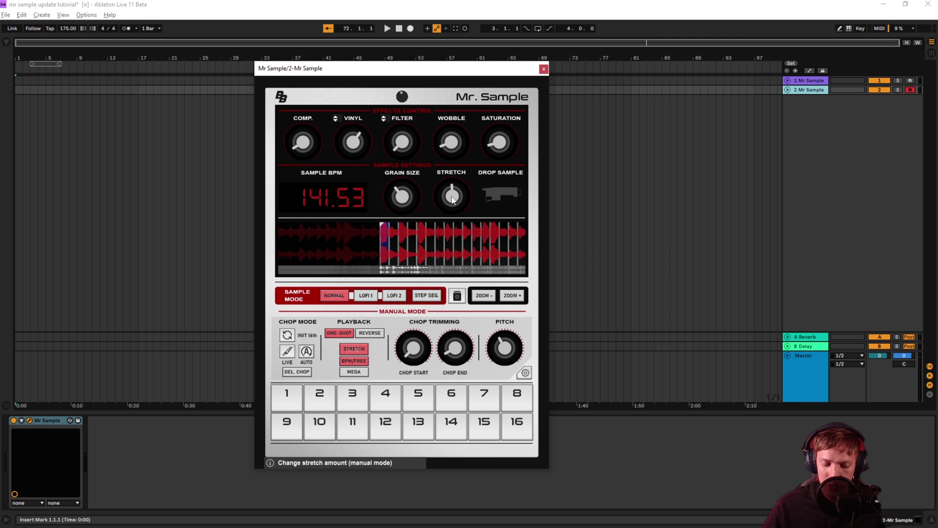
{"action": "left_click_drag", "start_coordinate": [453, 199], "coordinate": [447, 138]}
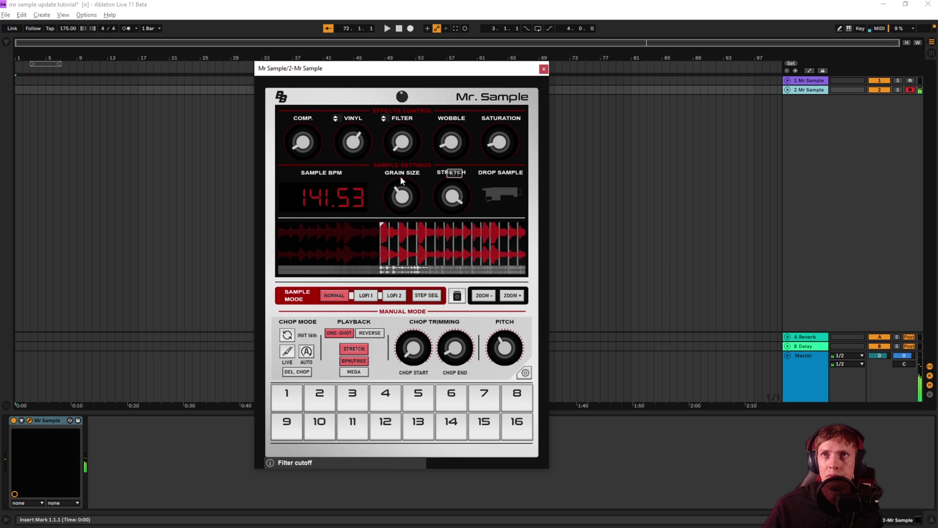
{"action": "left_click_drag", "start_coordinate": [452, 198], "coordinate": [445, 227]}
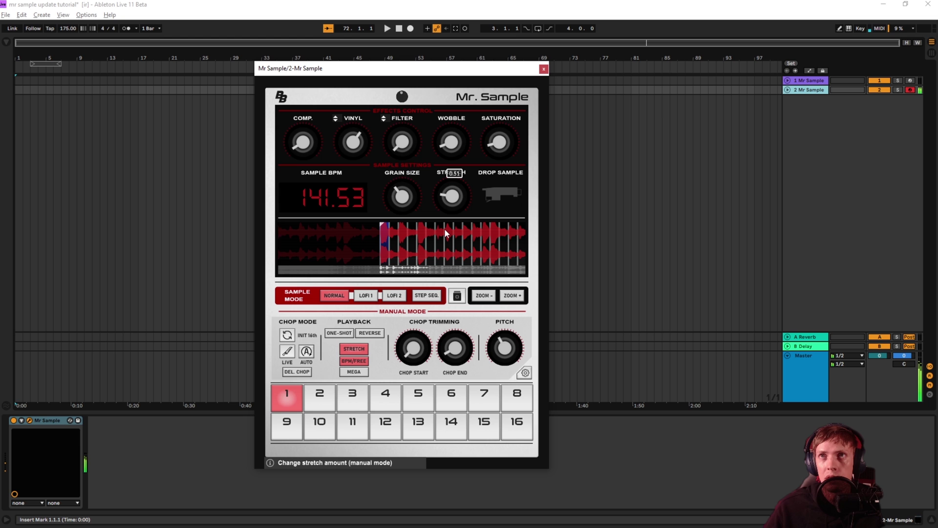
{"action": "left_click_drag", "start_coordinate": [444, 228], "coordinate": [441, 143]}
Step: Sweep the grain size up to maximum and fine-tune it to a low setting while auditioning chop 1
{"action": "left_click_drag", "start_coordinate": [402, 202], "coordinate": [402, 121]}
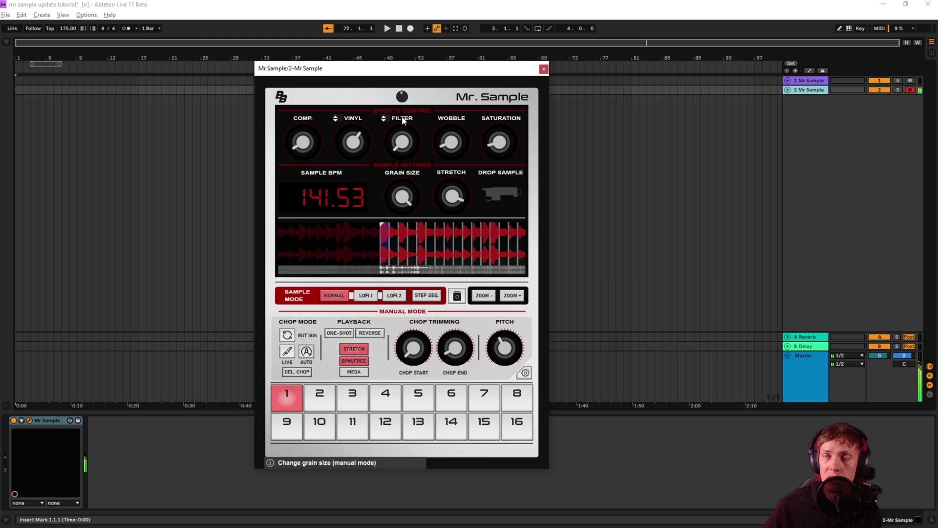
{"action": "left_click_drag", "start_coordinate": [400, 124], "coordinate": [394, 167]}
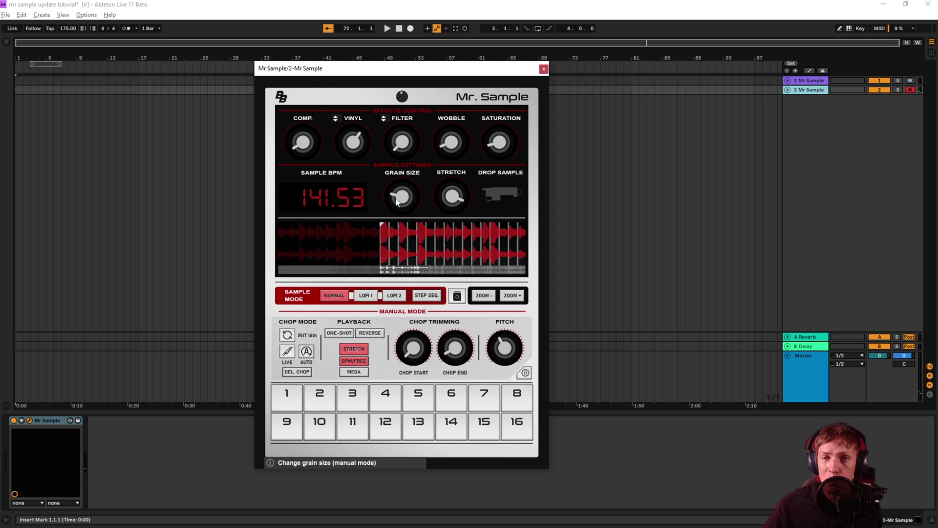
{"action": "left_click_drag", "start_coordinate": [393, 196], "coordinate": [393, 202]}
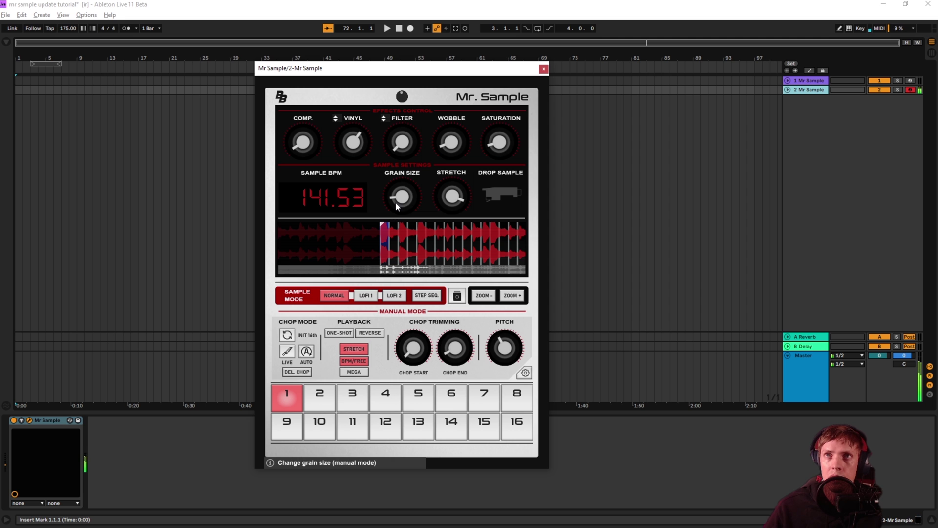
{"action": "left_click_drag", "start_coordinate": [395, 201], "coordinate": [397, 184]}
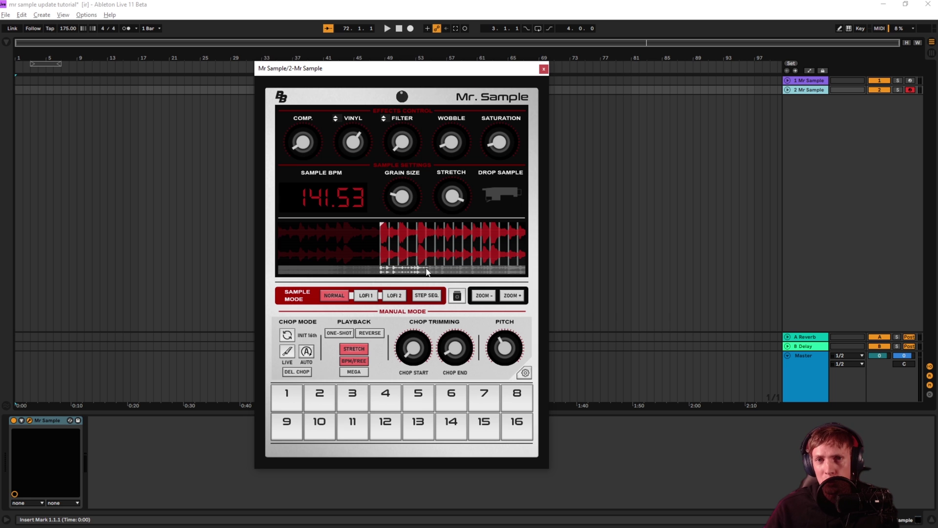
Step: Activate mega stretch for the chops and dismiss its warning message
{"action": "left_click", "coordinate": [354, 372]}
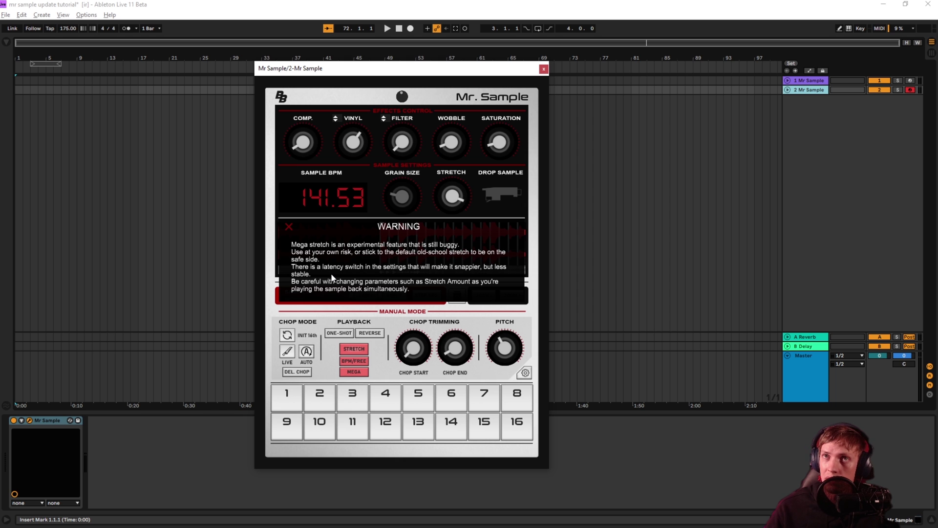
{"action": "left_click", "coordinate": [290, 228]}
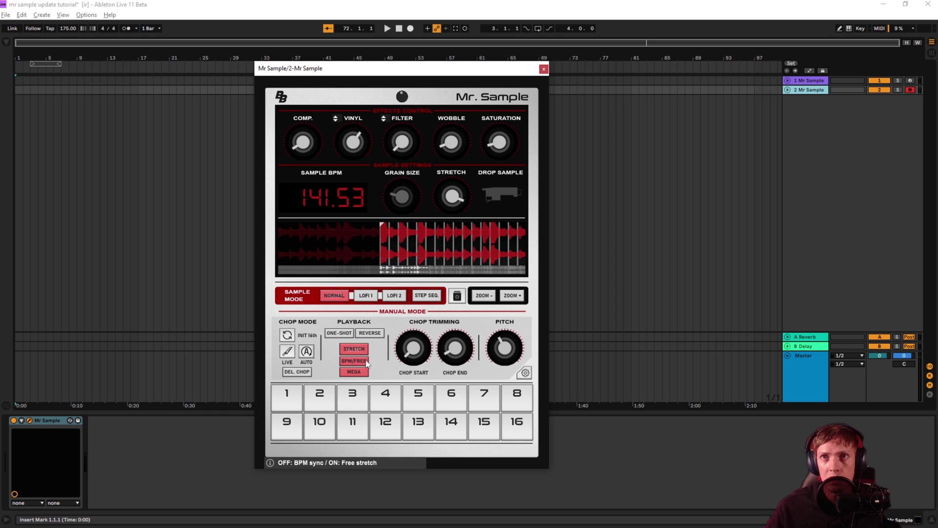
{"action": "left_click", "coordinate": [355, 373]}
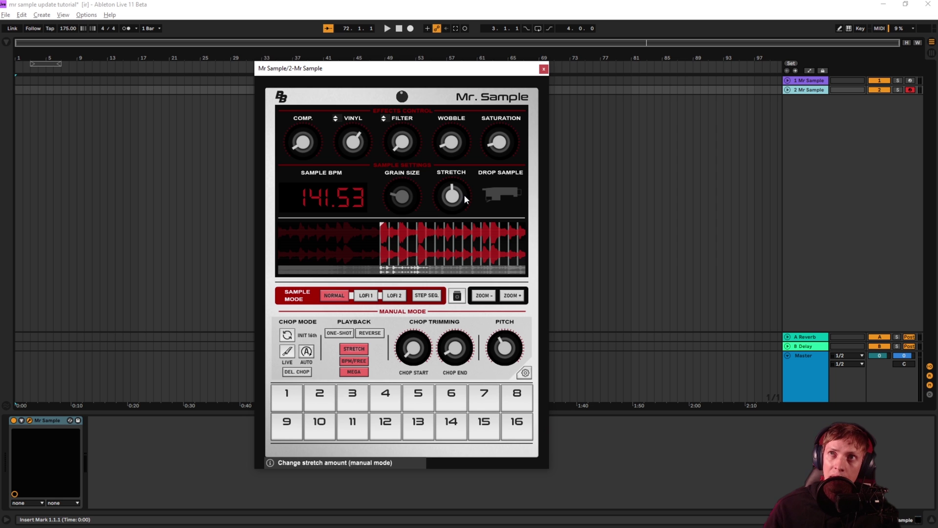
Step: Audition chop 1 with the mega stretch amount at maximum, then return the pitch and stretch amount to centre
{"action": "left_click_drag", "start_coordinate": [454, 205], "coordinate": [456, 148]}
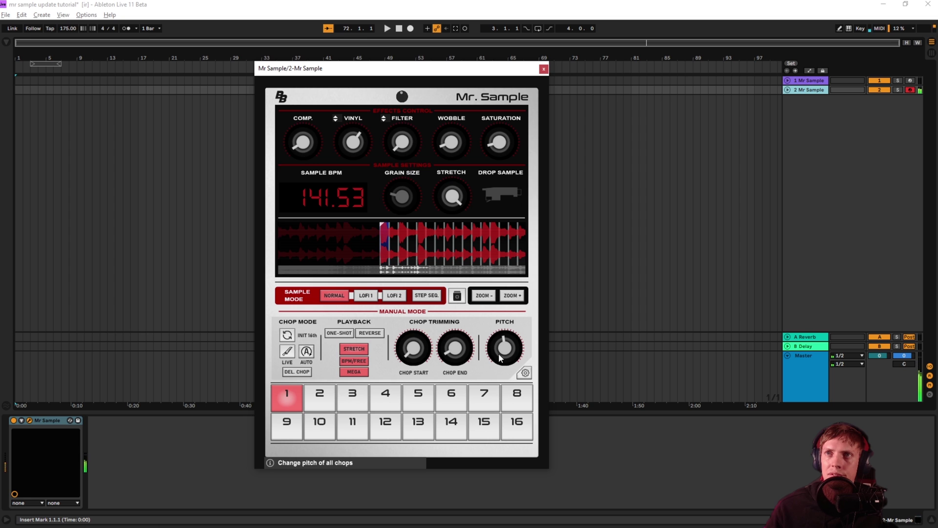
{"action": "left_click_drag", "start_coordinate": [500, 361], "coordinate": [501, 351]}
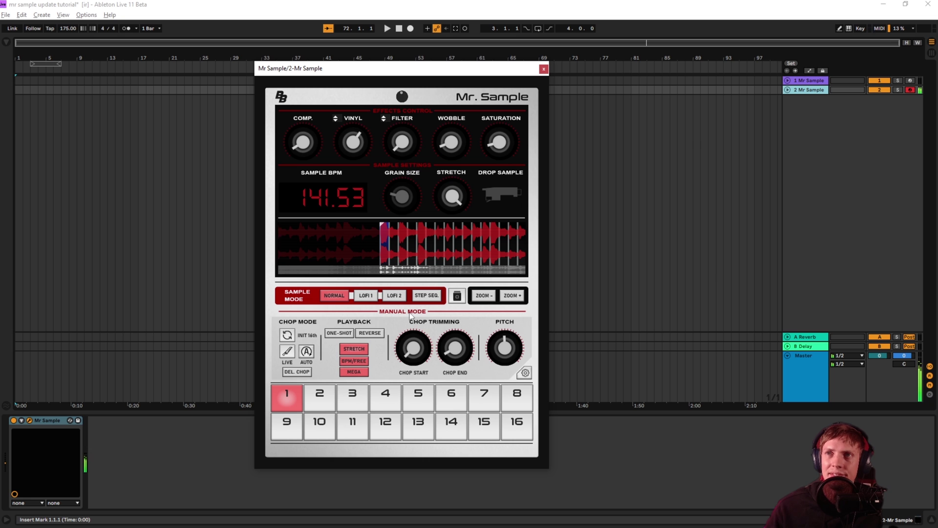
{"action": "left_click_drag", "start_coordinate": [452, 198], "coordinate": [452, 192]}
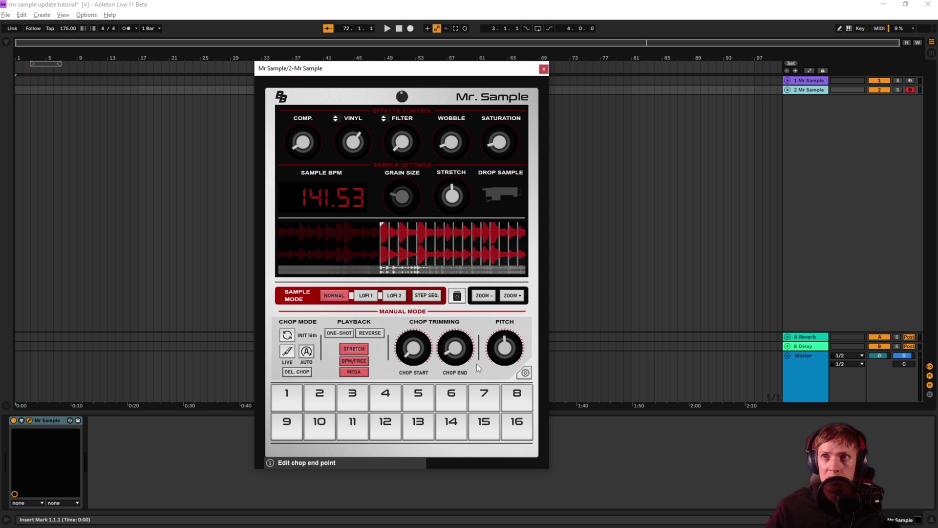
Step: Turn on no latency for mega stretch in the plugin settings and test the stretch amount on chop 1
{"action": "left_click", "coordinate": [524, 373]}
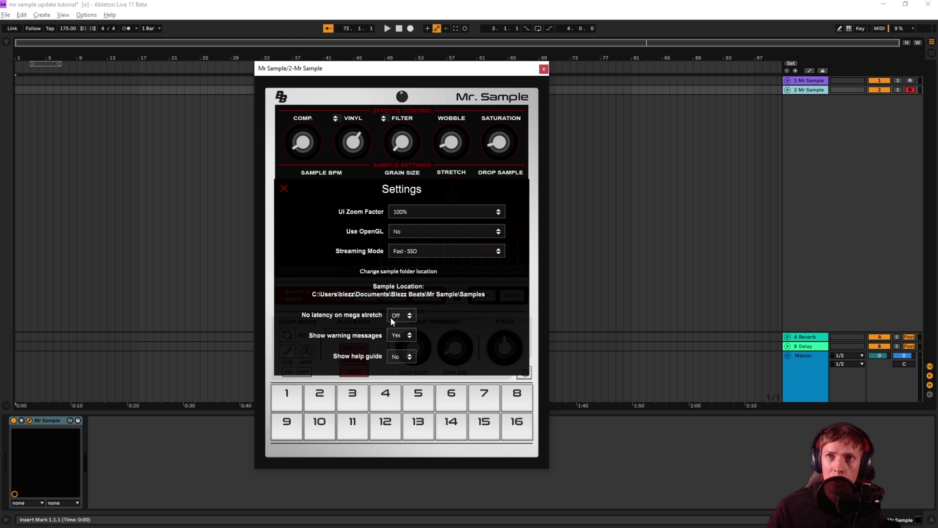
{"action": "left_click", "coordinate": [396, 315]}
{"action": "left_click", "coordinate": [410, 335]}
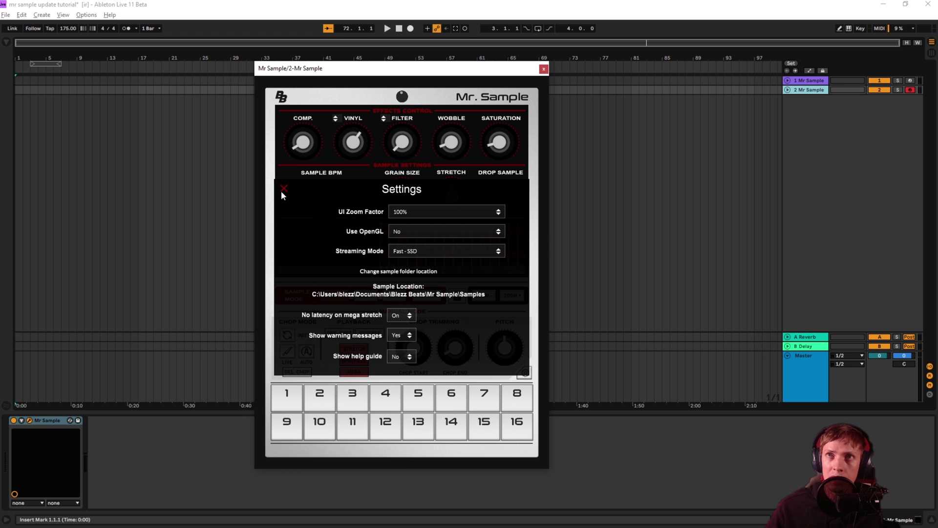
{"action": "left_click", "coordinate": [284, 188]}
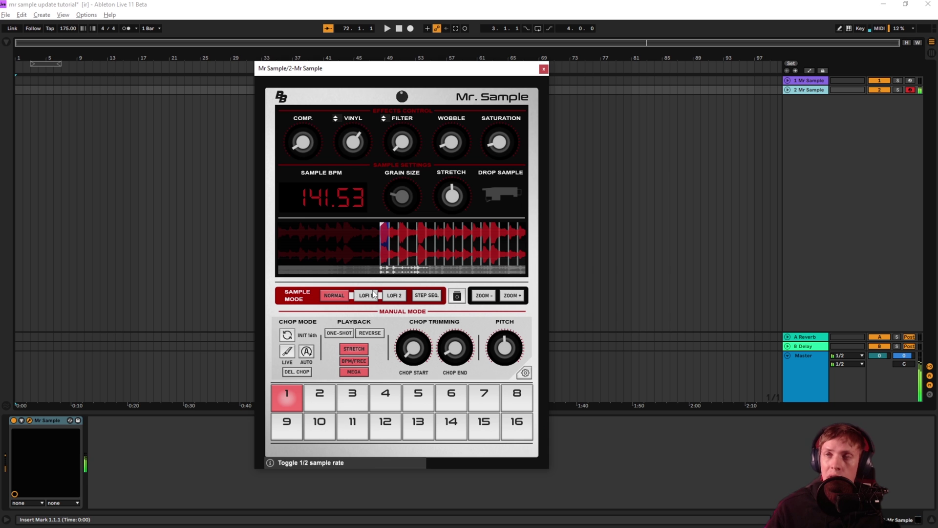
{"action": "mouse_move", "coordinate": [441, 201]}
{"action": "left_mouse_down"}
{"action": "mouse_move", "coordinate": [445, 154]}
{"action": "mouse_move", "coordinate": [450, 188]}
{"action": "left_mouse_up"}
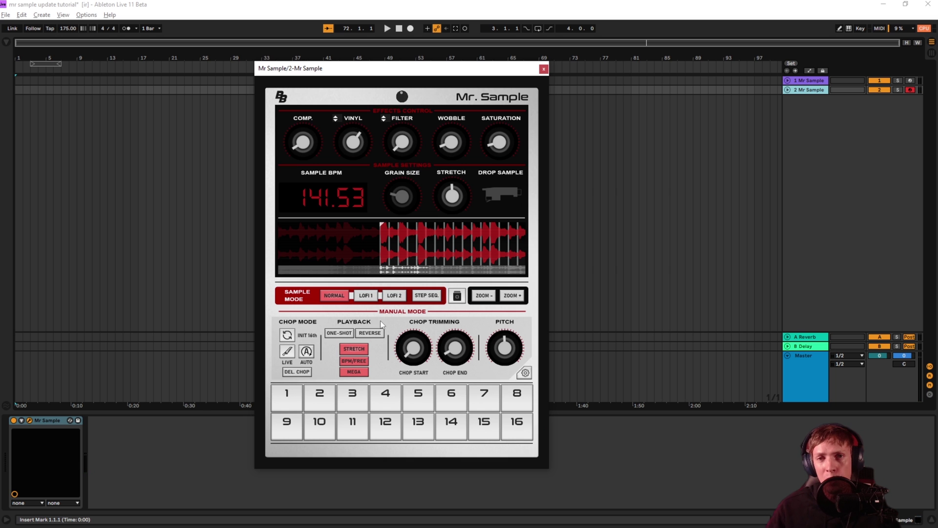
Step: Return to the step sequencer with mega stretch active and shuffle the chops in pairs with Random 2
{"action": "left_click", "coordinate": [414, 296]}
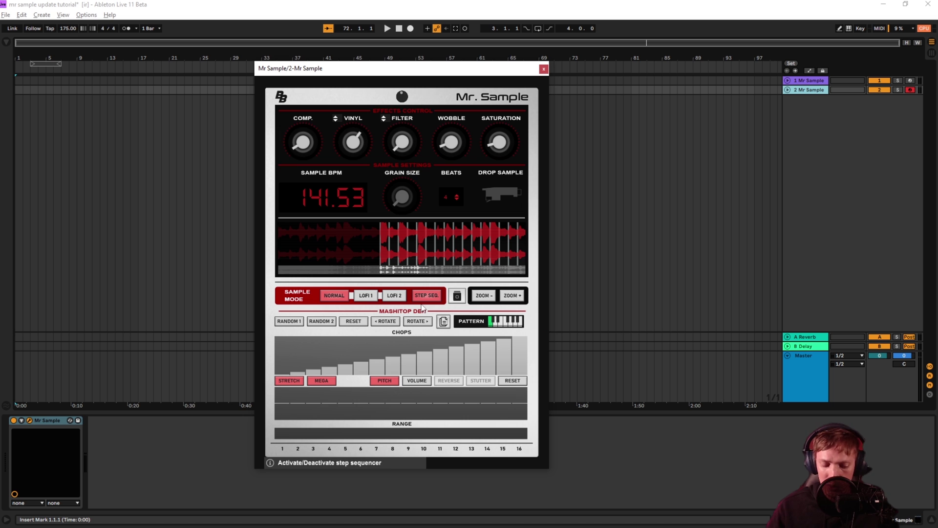
{"action": "left_click", "coordinate": [324, 323]}
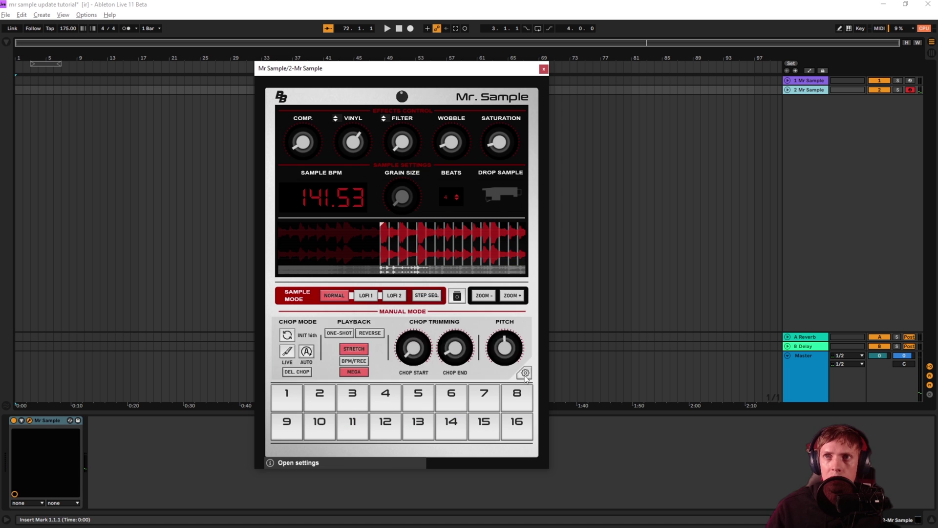
Step: Switch off no latency on mega stretch in the plugin settings and audition the chops in the step sequencer
{"action": "left_click", "coordinate": [524, 373]}
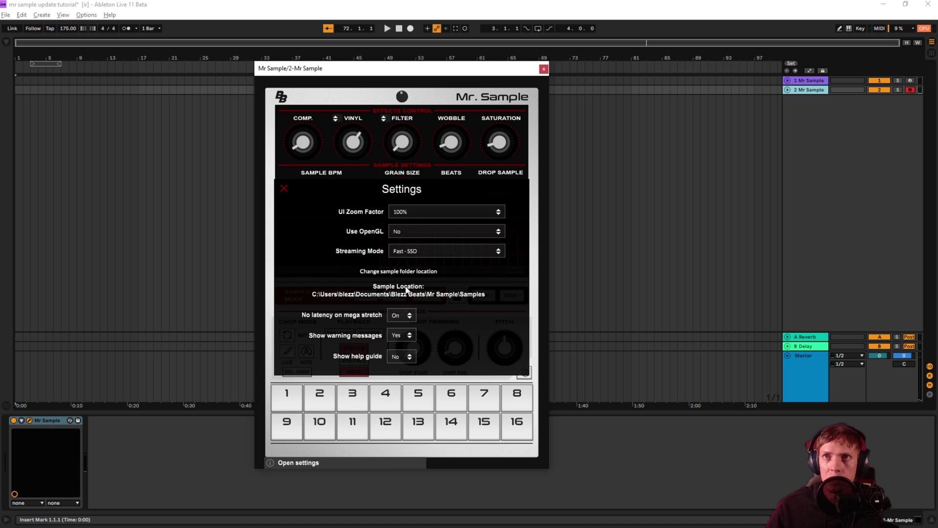
{"action": "left_click", "coordinate": [406, 316]}
{"action": "left_click", "coordinate": [284, 189]}
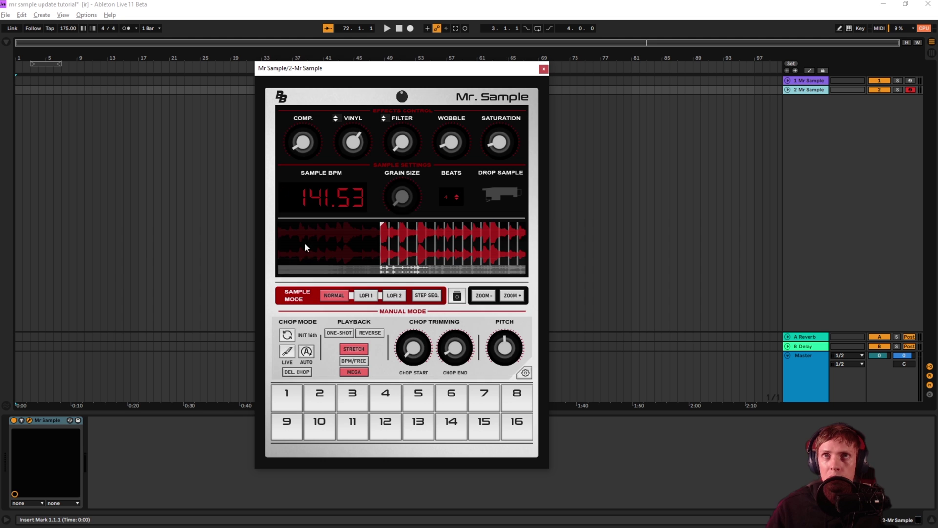
{"action": "left_click", "coordinate": [426, 296]}
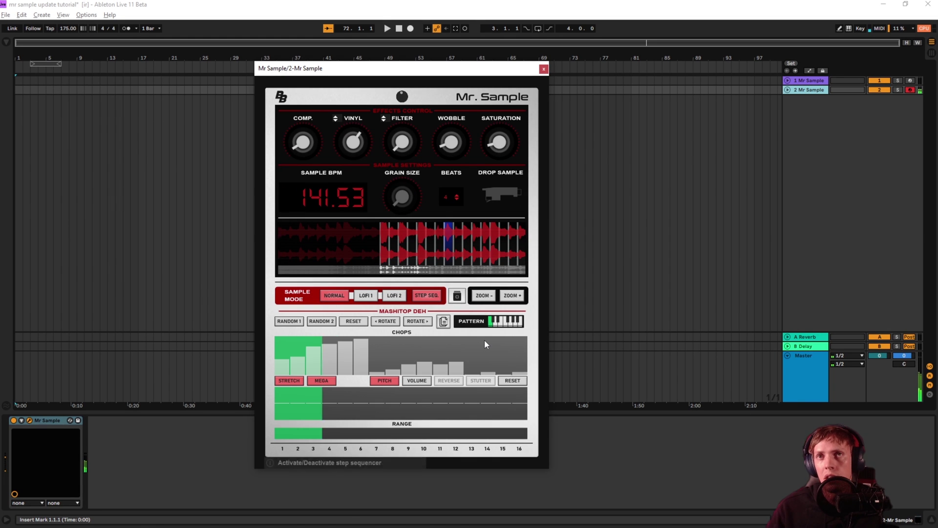
{"action": "left_click", "coordinate": [426, 296]}
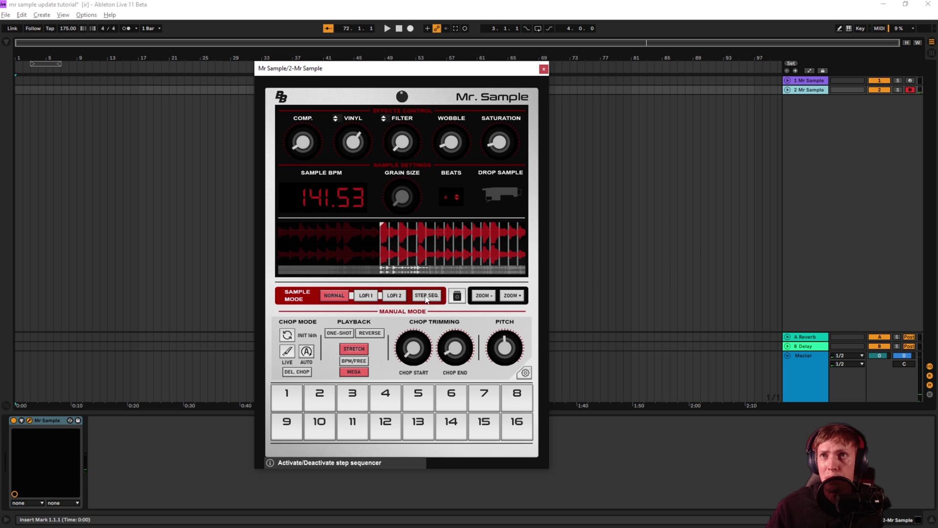
Step: Set no latency on mega stretch to On in the plugin settings
{"action": "left_click", "coordinate": [525, 372]}
{"action": "left_click", "coordinate": [404, 318]}
{"action": "left_click", "coordinate": [404, 332]}
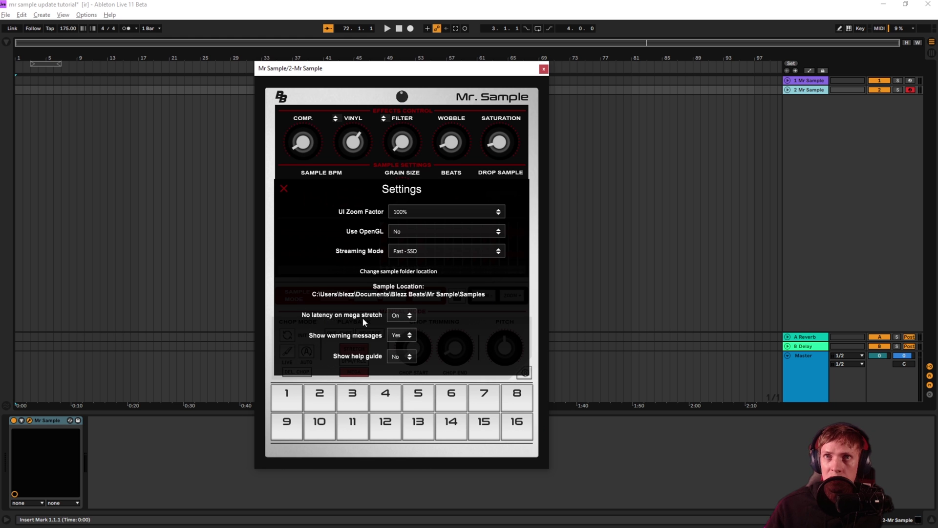
{"action": "left_click", "coordinate": [283, 189]}
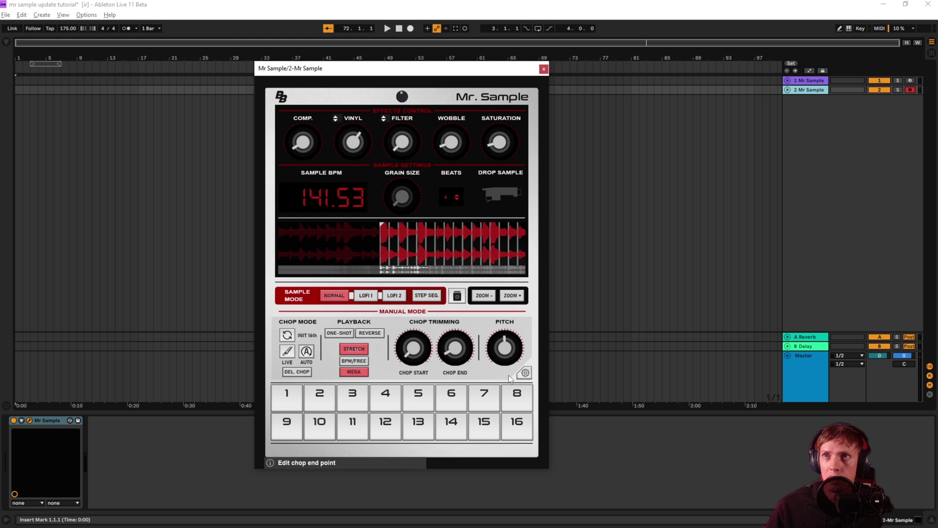
Step: Set show warning messages to No and show help guide to Yes in the plugin settings
{"action": "left_click", "coordinate": [526, 374]}
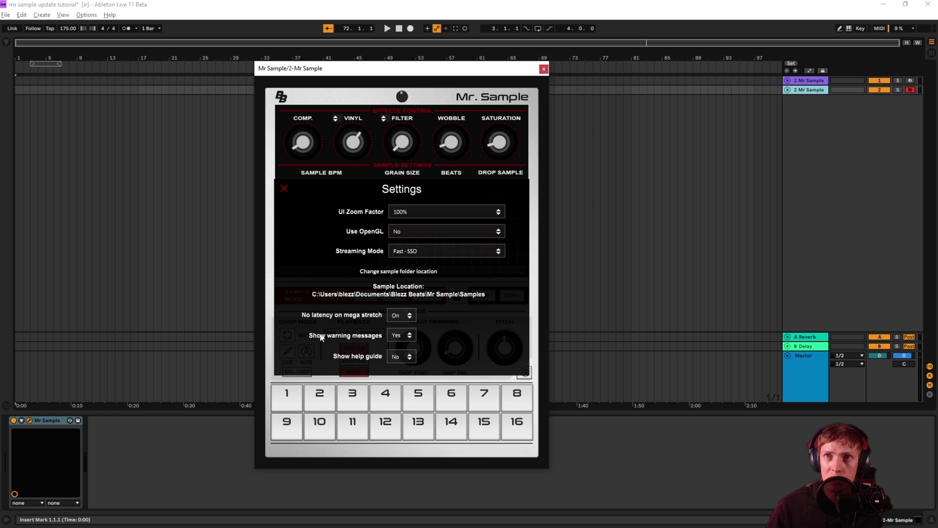
{"action": "left_click", "coordinate": [408, 337]}
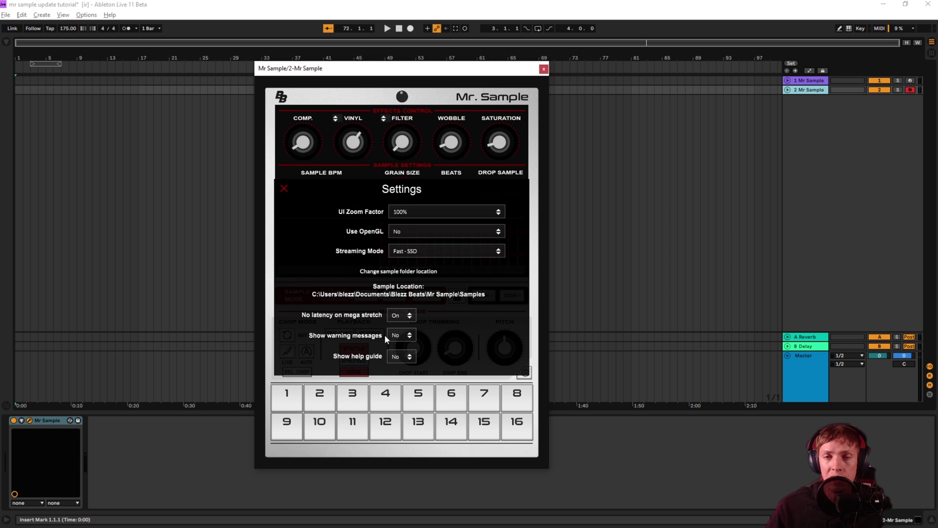
{"action": "left_click", "coordinate": [407, 358]}
{"action": "left_click", "coordinate": [397, 370]}
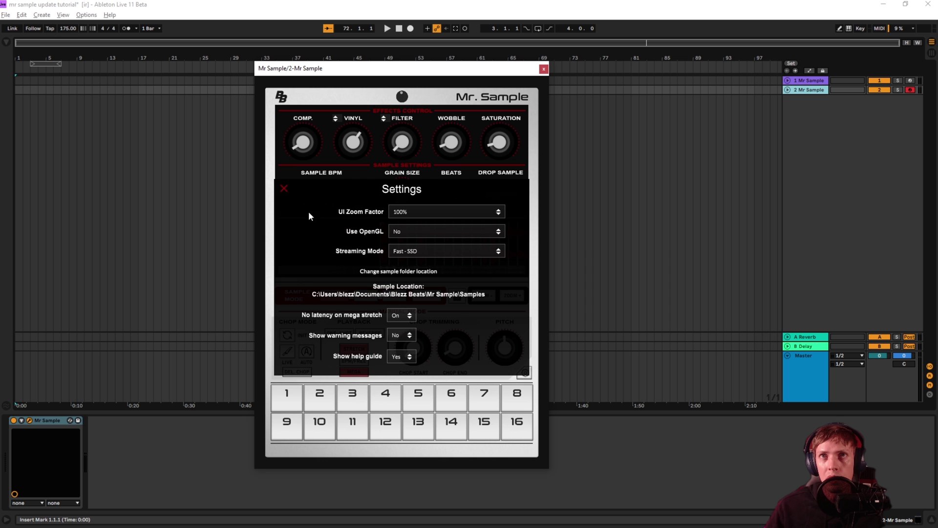
{"action": "left_click", "coordinate": [284, 188]}
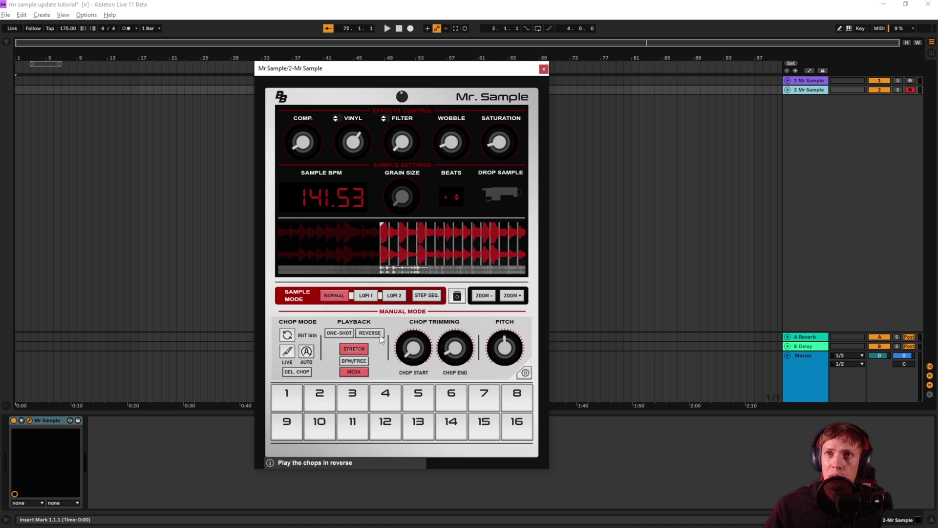
Step: Turn on reverse playback, audition chop 5 with the song tempo lowered to 20 BPM, and set the tempo to 120 BPM
{"action": "left_click", "coordinate": [368, 334]}
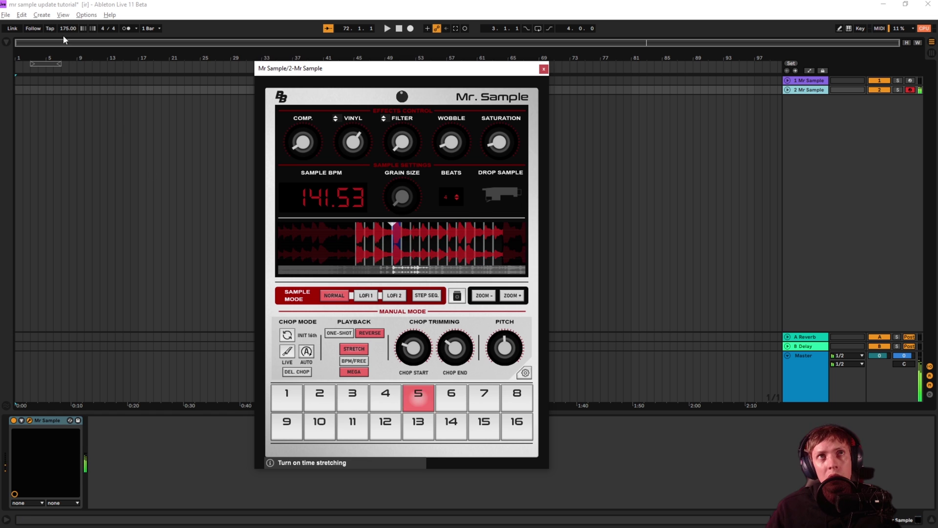
{"action": "left_click_drag", "start_coordinate": [67, 29], "coordinate": [68, 104]}
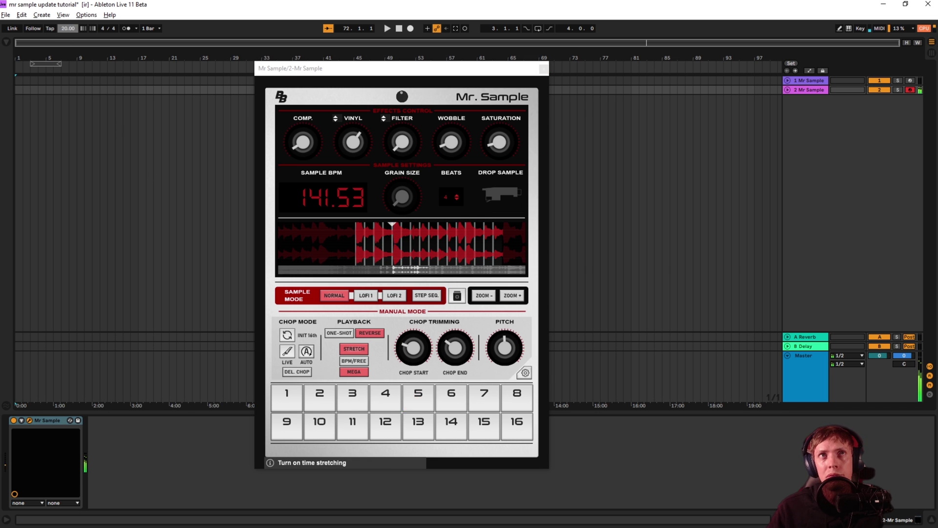
{"action": "left_click_drag", "start_coordinate": [68, 104], "coordinate": [67, 55]}
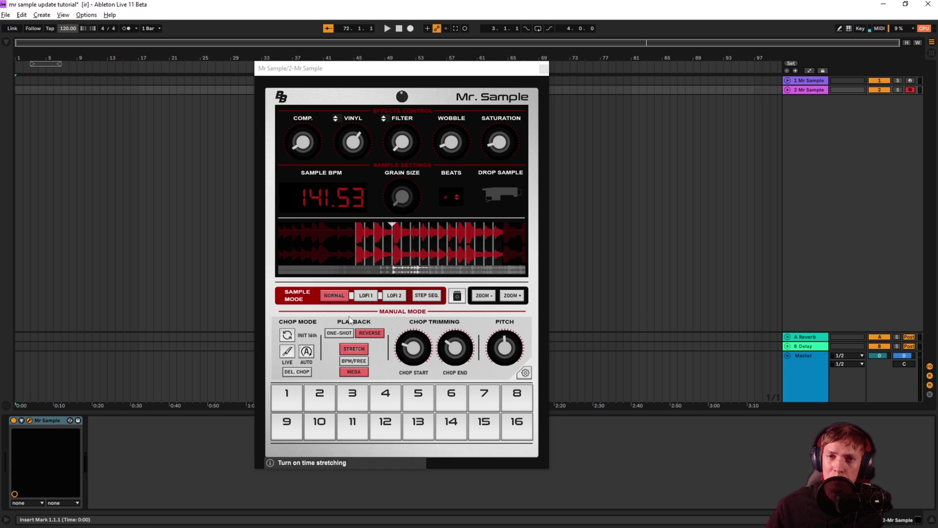
Step: Try free stretch with a changed stretch amount, check the step sequencer, and return the chops to BPM sync
{"action": "left_click", "coordinate": [355, 360]}
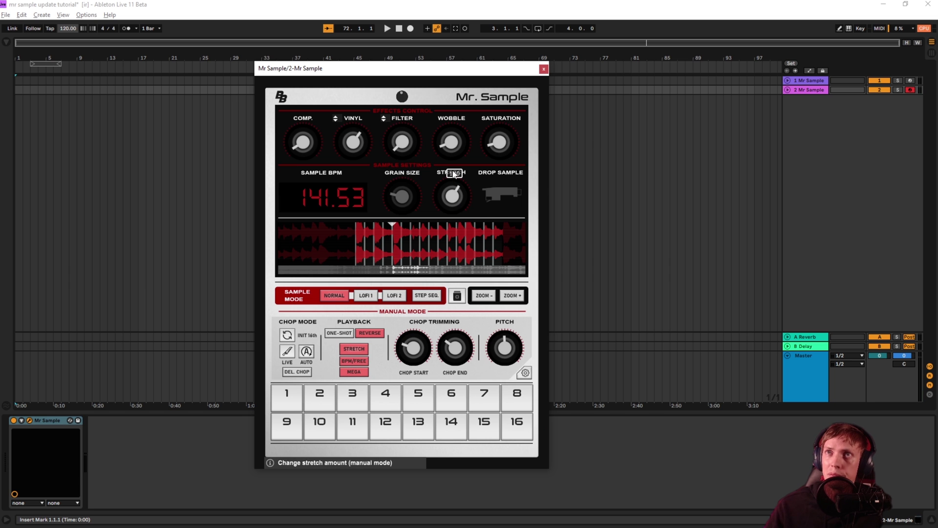
{"action": "left_click_drag", "start_coordinate": [453, 174], "coordinate": [448, 225]}
{"action": "left_click", "coordinate": [426, 296]}
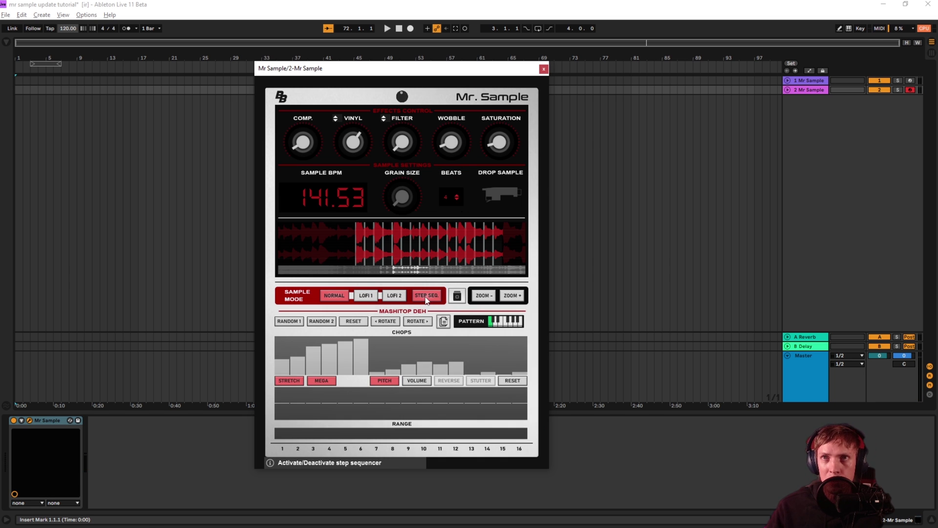
{"action": "left_click", "coordinate": [425, 296]}
{"action": "left_click", "coordinate": [356, 361]}
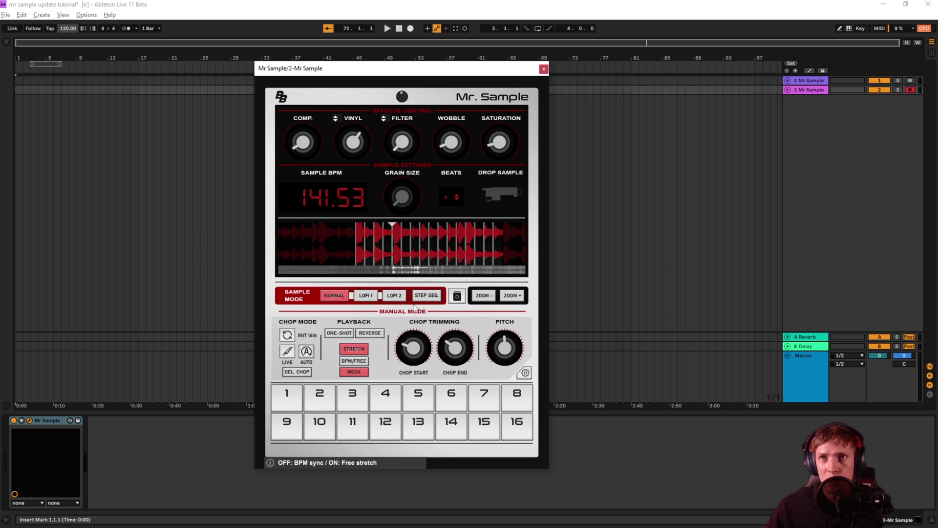
Step: Return to the step sequencer and rotate the chop pattern four steps to the right
{"action": "left_click", "coordinate": [426, 296]}
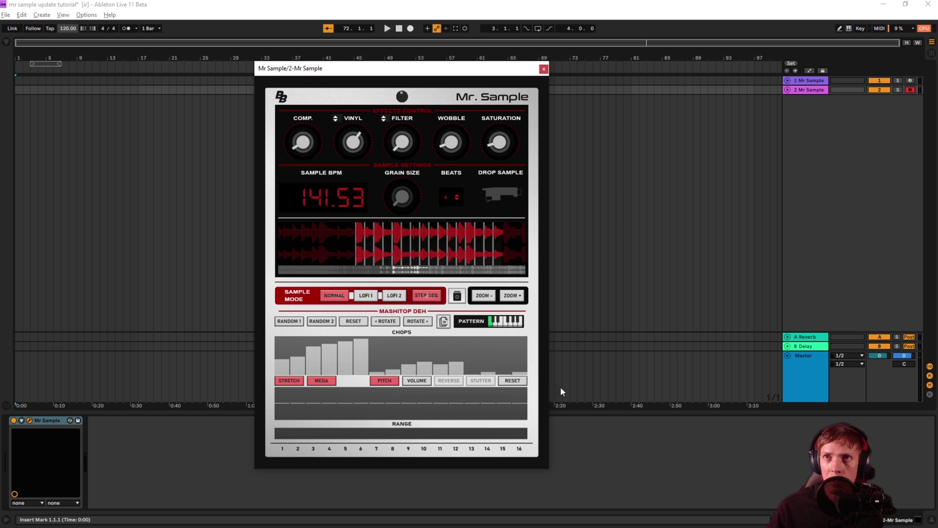
{"action": "left_click", "coordinate": [415, 321]}
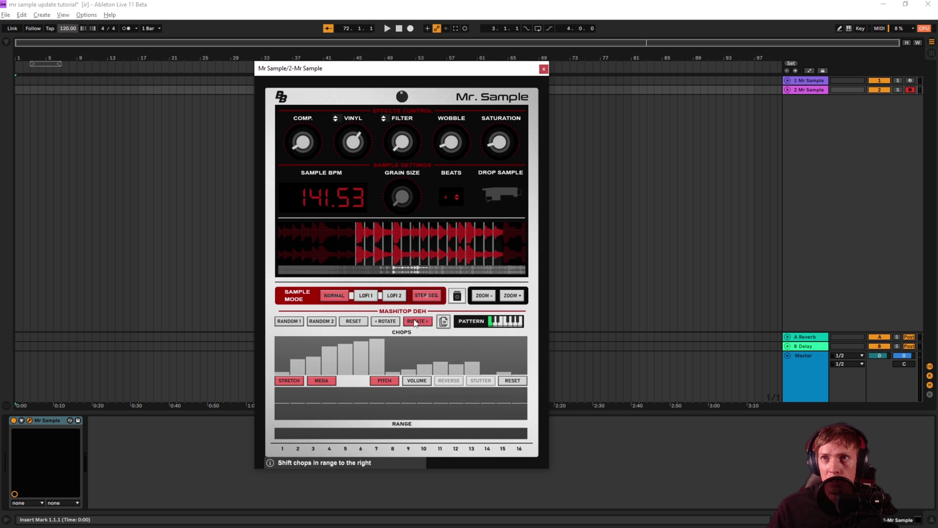
{"action": "left_click", "coordinate": [415, 321]}
{"action": "left_click", "coordinate": [415, 322]}
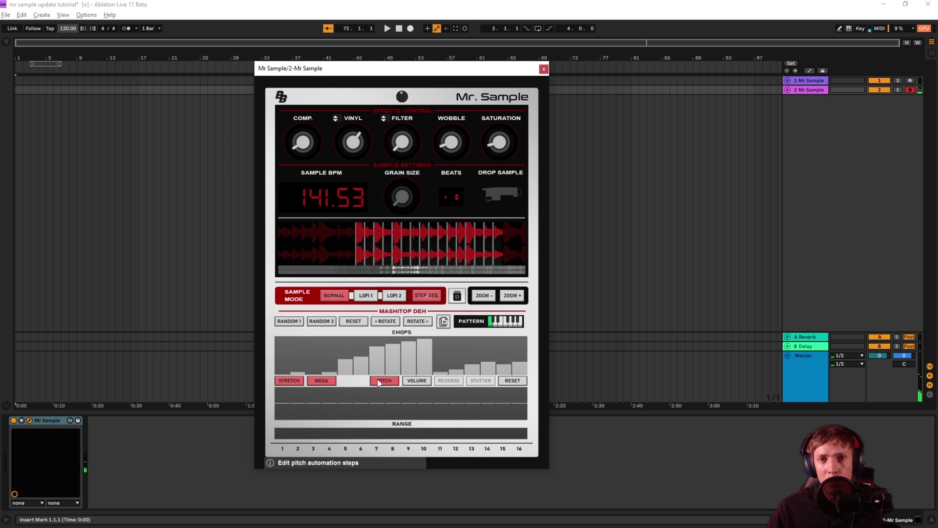
Step: Toggle mega stretch off and on to compare which step automation types are available, leaving it on
{"action": "left_click", "coordinate": [334, 381]}
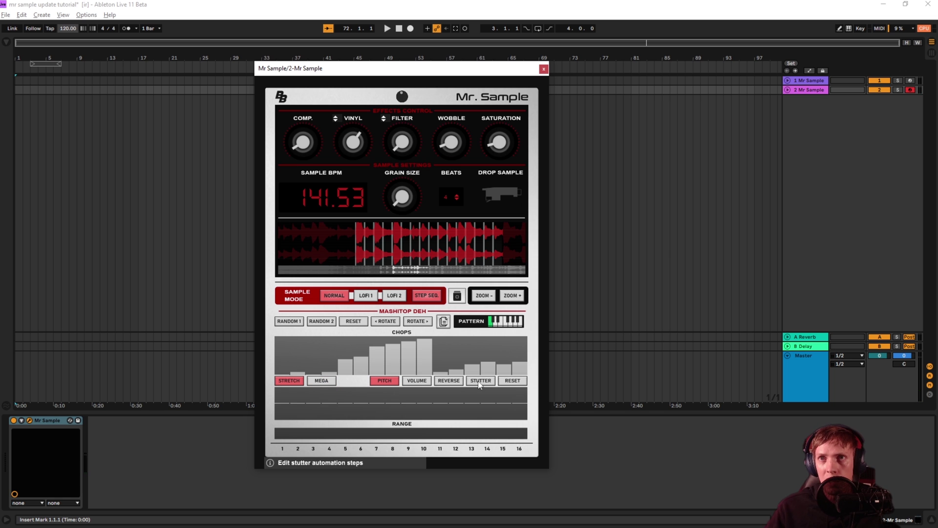
{"action": "left_click", "coordinate": [316, 381]}
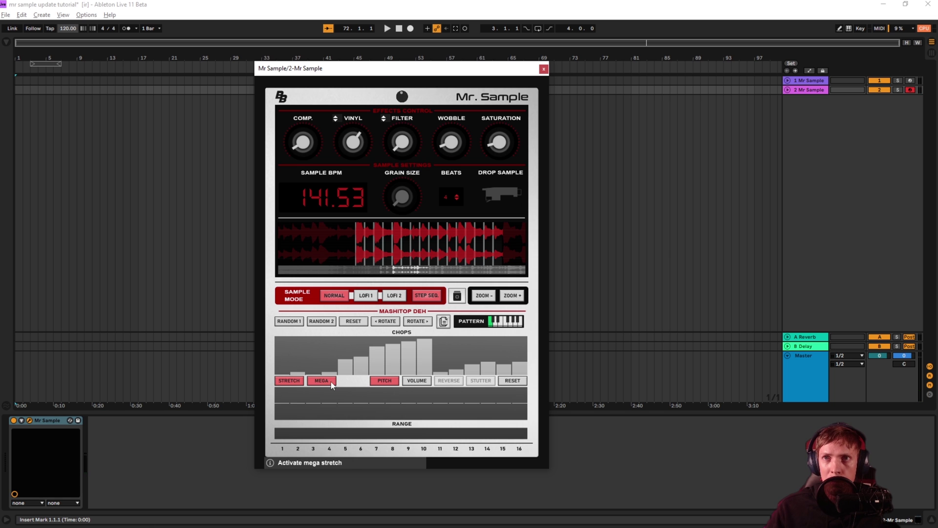
{"action": "left_click", "coordinate": [326, 382]}
{"action": "left_click", "coordinate": [329, 383]}
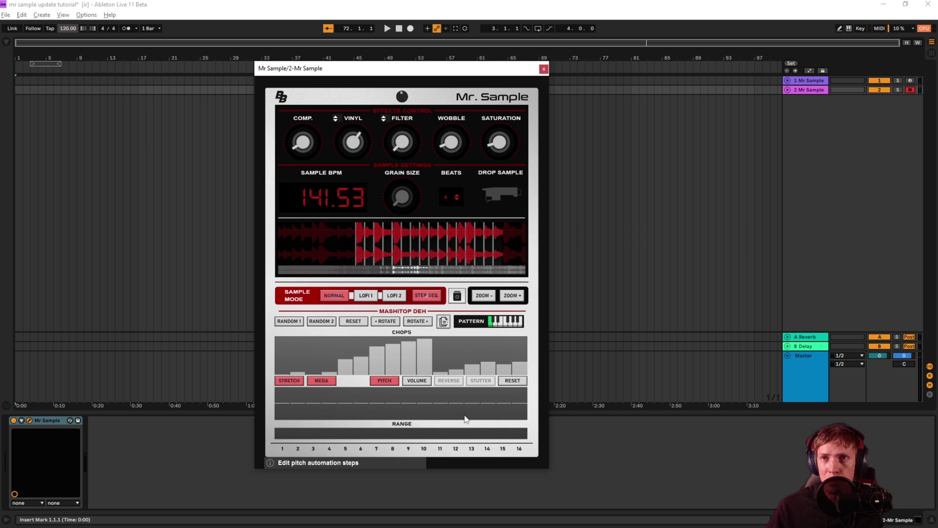
Step: Turn off mega stretch in the sequencer and draw varied pitch automation across steps 2 to 15
{"action": "left_click", "coordinate": [330, 381]}
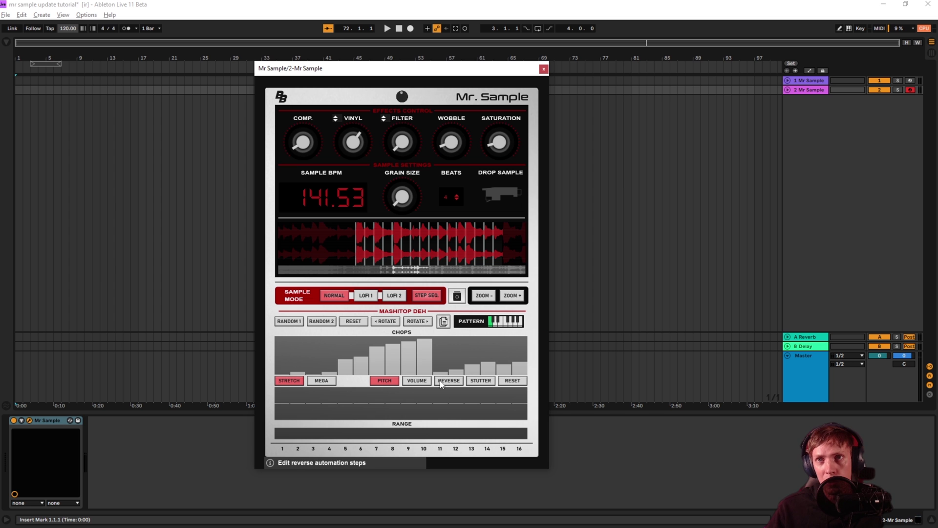
{"action": "left_click_drag", "start_coordinate": [298, 405], "coordinate": [317, 405]}
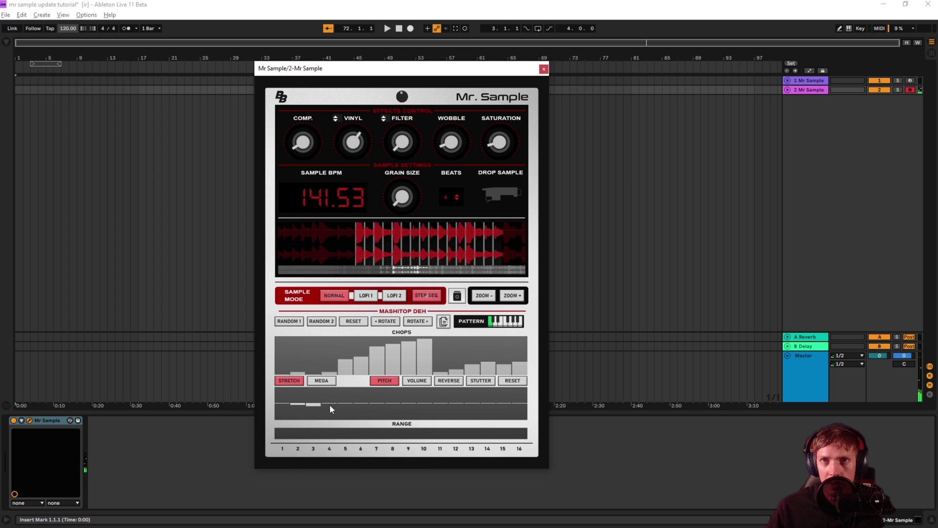
{"action": "mouse_move", "coordinate": [380, 416]}
{"action": "left_mouse_down"}
{"action": "mouse_move", "coordinate": [416, 404]}
{"action": "mouse_move", "coordinate": [492, 411]}
{"action": "mouse_move", "coordinate": [514, 409]}
{"action": "left_mouse_up"}
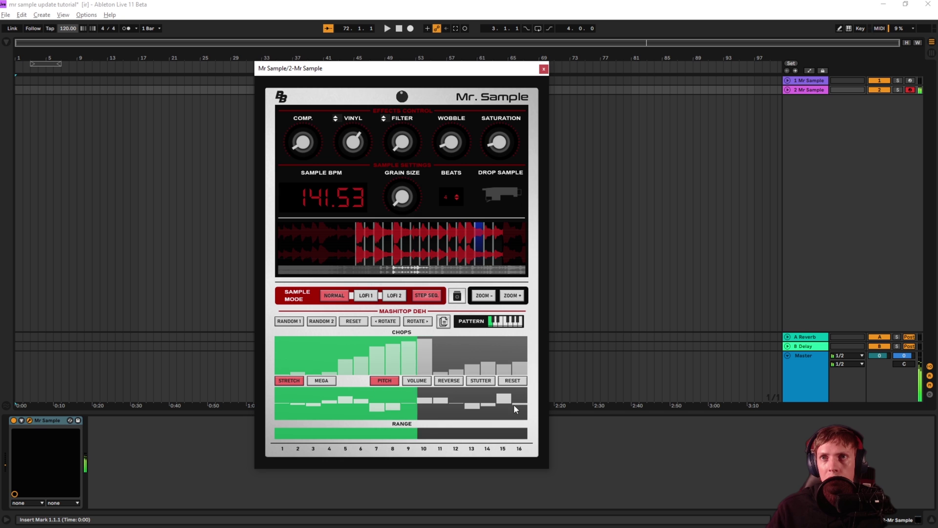
Step: Mute step 9 in the volume automation and activate reverse on step 11
{"action": "left_click", "coordinate": [418, 383]}
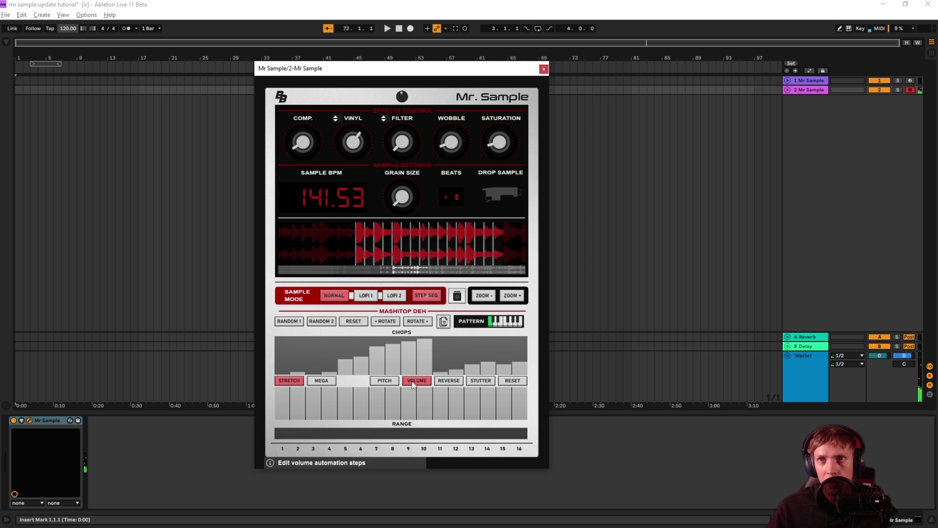
{"action": "left_click", "coordinate": [407, 419]}
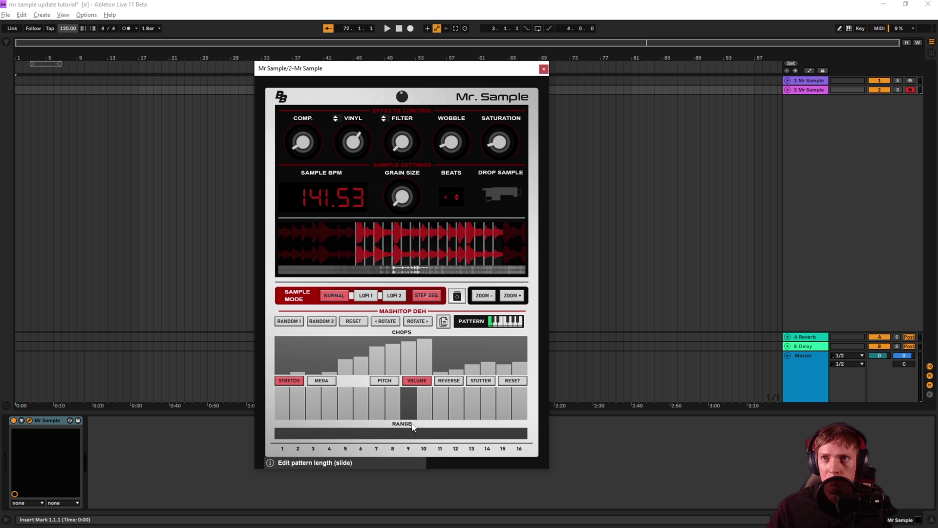
{"action": "left_click", "coordinate": [450, 382]}
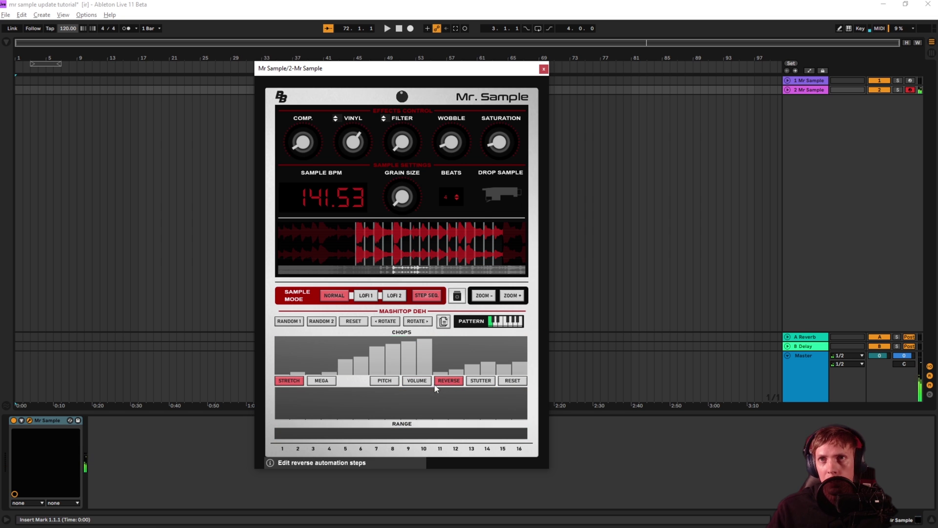
{"action": "left_click", "coordinate": [440, 407]}
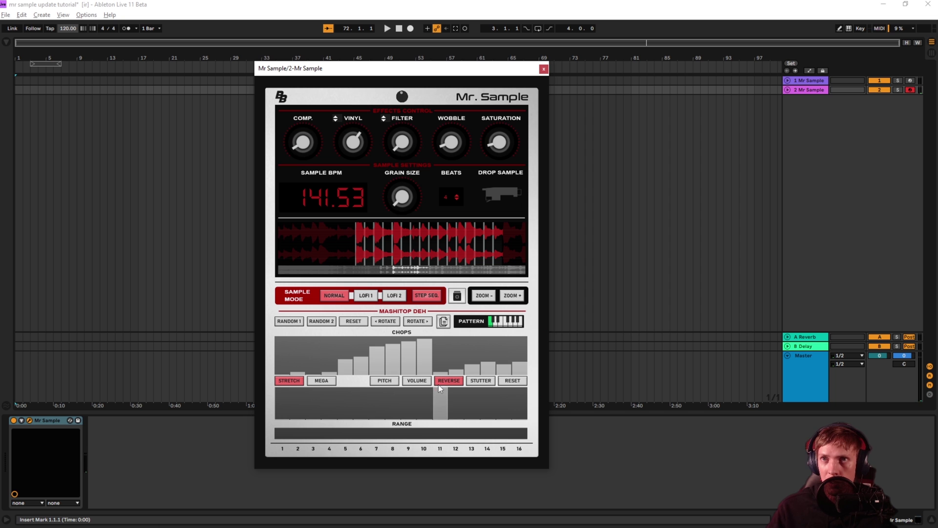
Step: Test stutter automation on step 7, clear it, and try it on steps 5 and 6 instead
{"action": "left_click", "coordinate": [481, 381]}
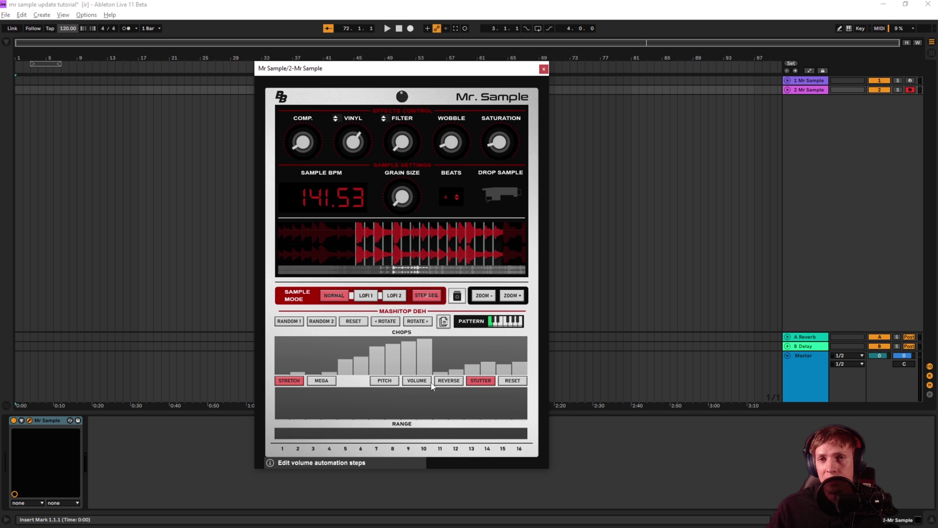
{"action": "left_click", "coordinate": [376, 395]}
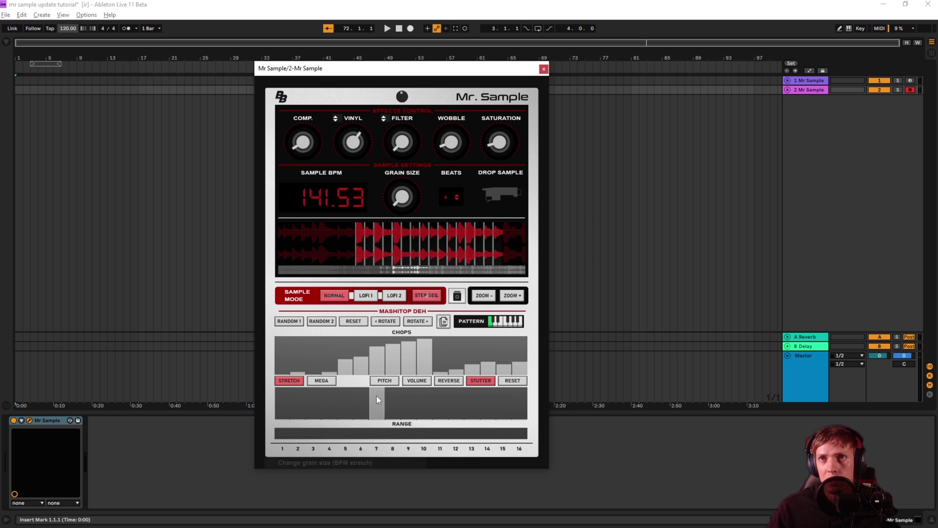
{"action": "left_click", "coordinate": [378, 394]}
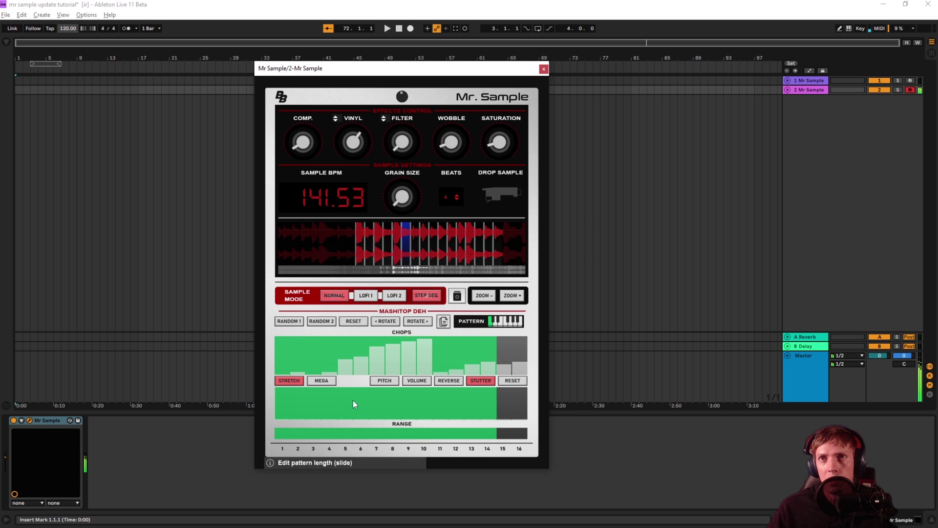
{"action": "left_click", "coordinate": [348, 397]}
{"action": "left_click", "coordinate": [359, 392]}
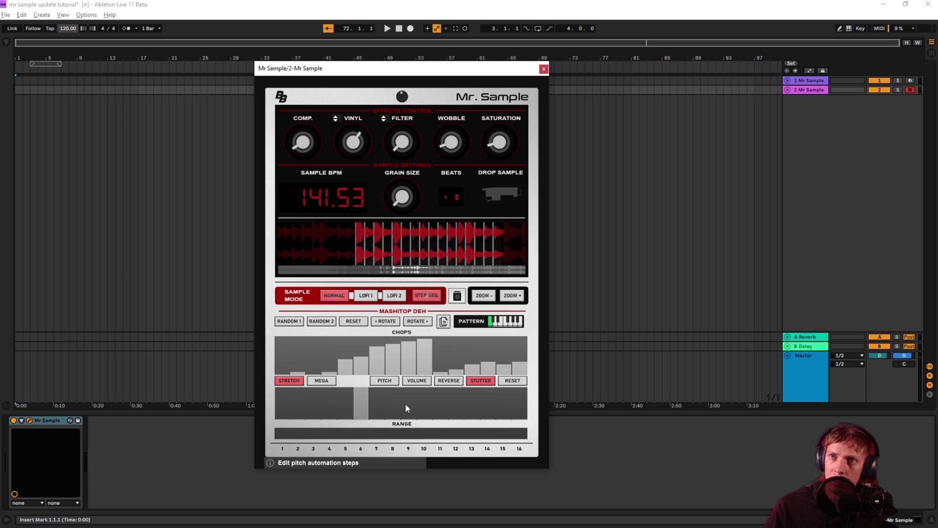
Step: Draw stutter automation across steps 1 to 5 and 12 to 15, and reset the current stutter automation
{"action": "left_click_drag", "start_coordinate": [406, 405], "coordinate": [505, 419]}
{"action": "mouse_move", "coordinate": [283, 416]}
{"action": "left_mouse_down"}
{"action": "mouse_move", "coordinate": [358, 406]}
{"action": "mouse_move", "coordinate": [409, 445]}
{"action": "mouse_move", "coordinate": [446, 408]}
{"action": "left_mouse_up"}
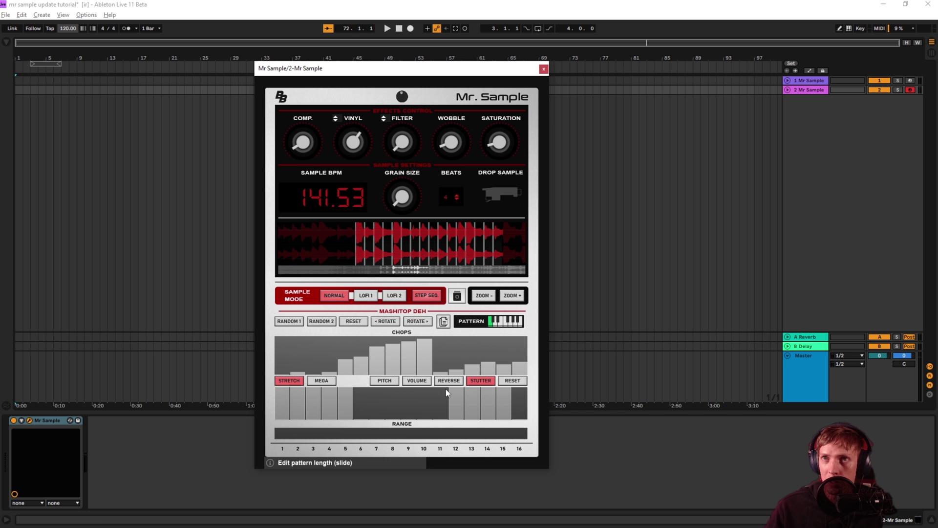
{"action": "left_click", "coordinate": [508, 383]}
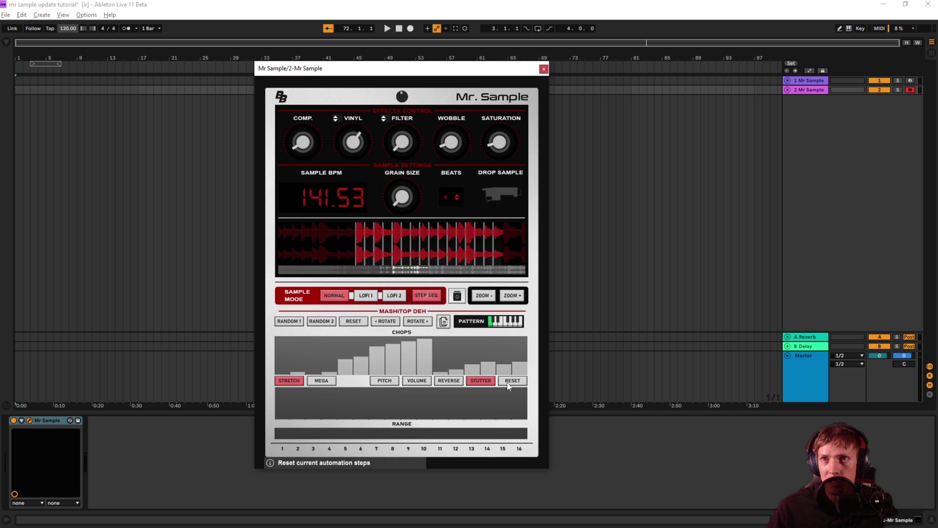
Step: Switch to another sequencer pattern and randomize its chops in pairs several times
{"action": "left_click", "coordinate": [502, 322]}
{"action": "left_click", "coordinate": [505, 323]}
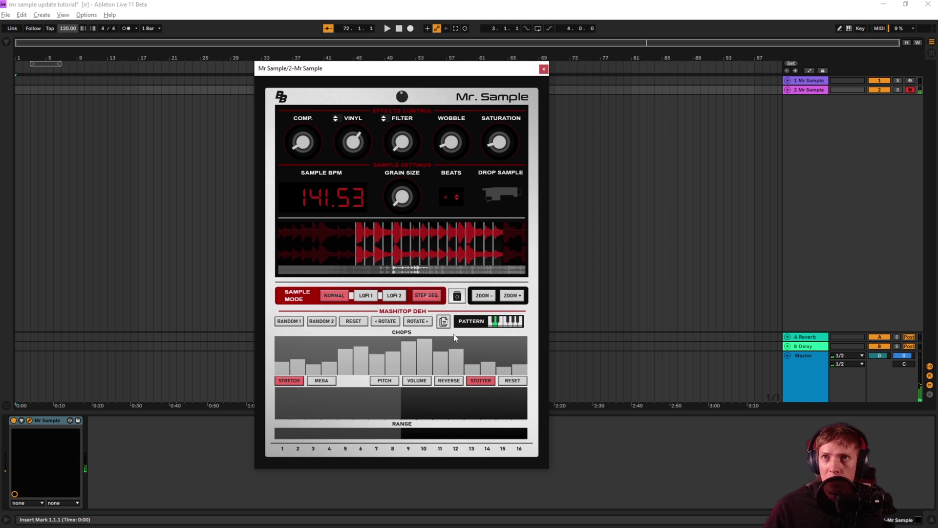
{"action": "left_click", "coordinate": [331, 325]}
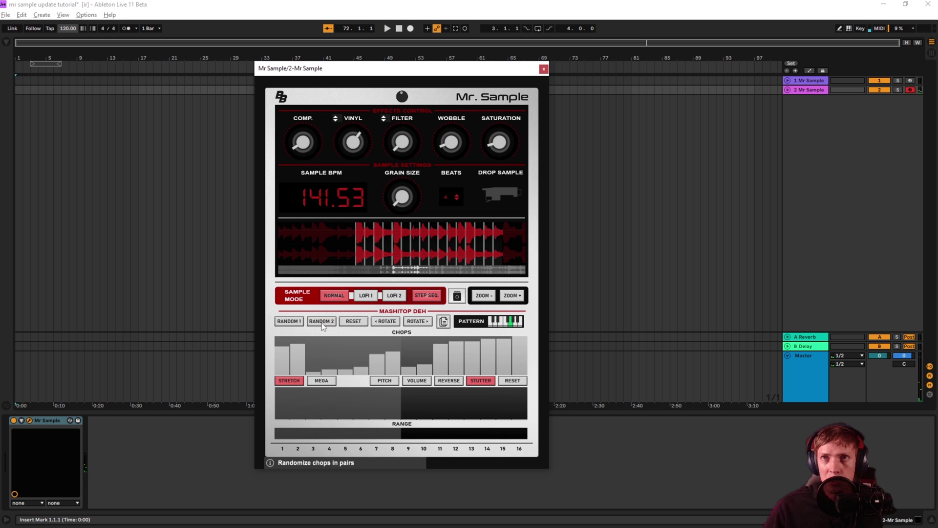
{"action": "left_click", "coordinate": [327, 325]}
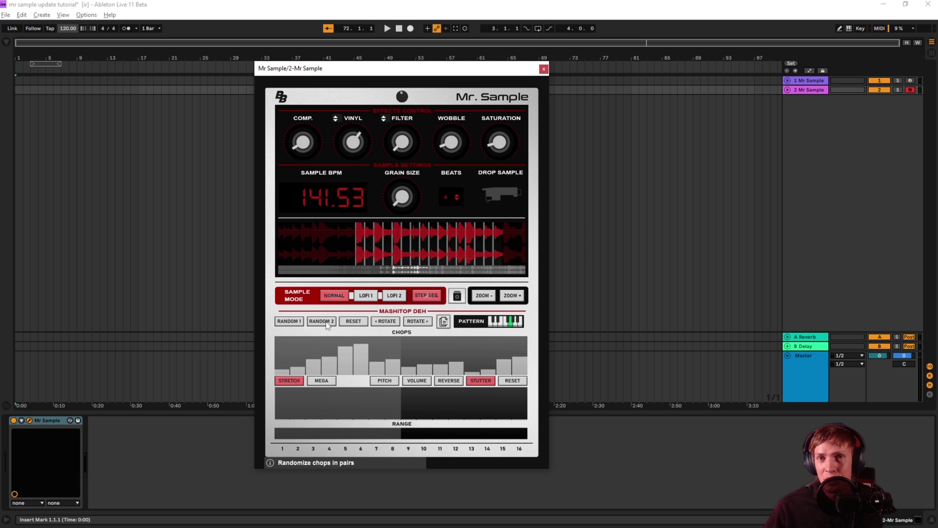
{"action": "left_click", "coordinate": [328, 325]}
{"action": "left_click", "coordinate": [328, 326]}
{"action": "left_click", "coordinate": [330, 326]}
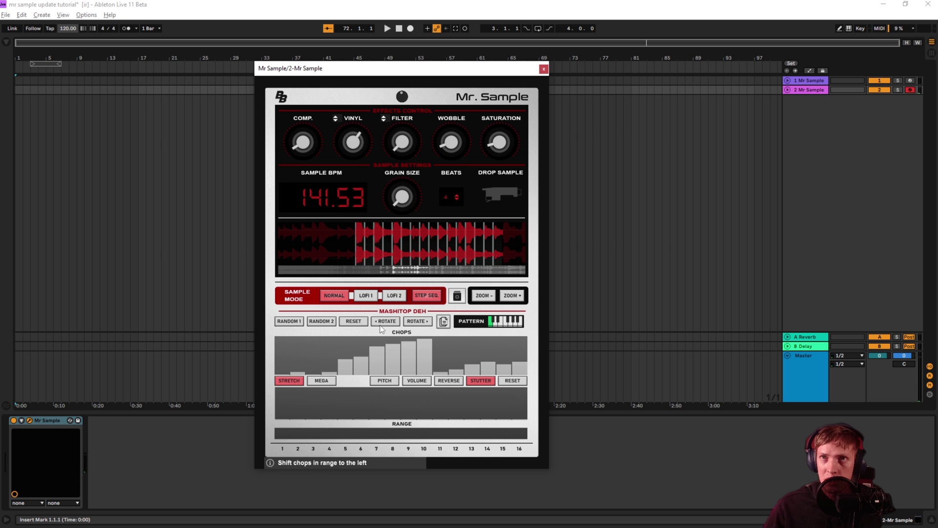
Step: Copy the first pattern, including its pitch automation, to slot 2 and redraw the copy's chops from step 9 onward
{"action": "left_click", "coordinate": [397, 381]}
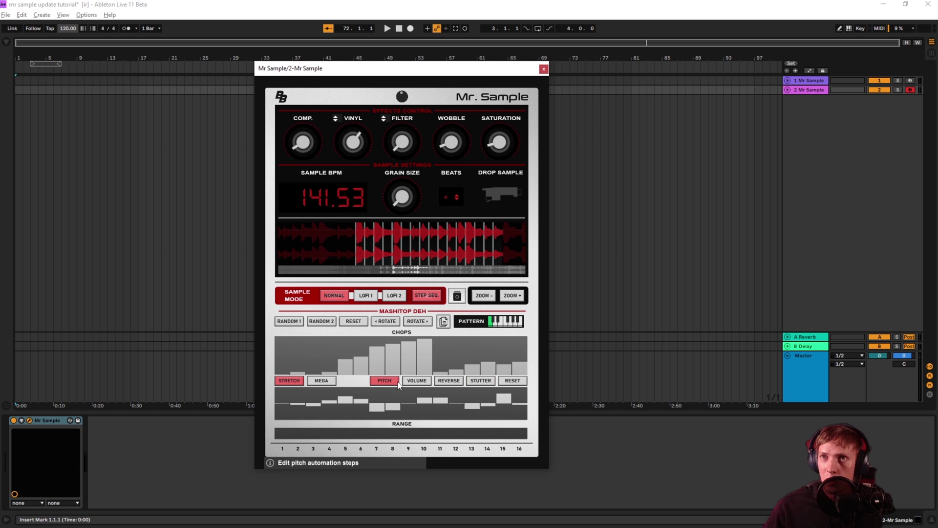
{"action": "left_click", "coordinate": [444, 323]}
{"action": "left_click", "coordinate": [438, 257]}
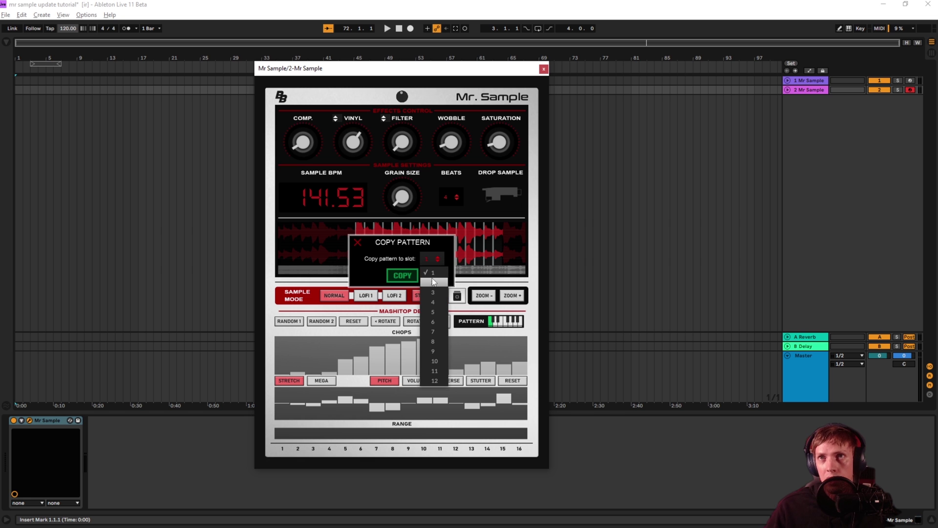
{"action": "left_click", "coordinate": [433, 282]}
{"action": "left_click", "coordinate": [403, 276]}
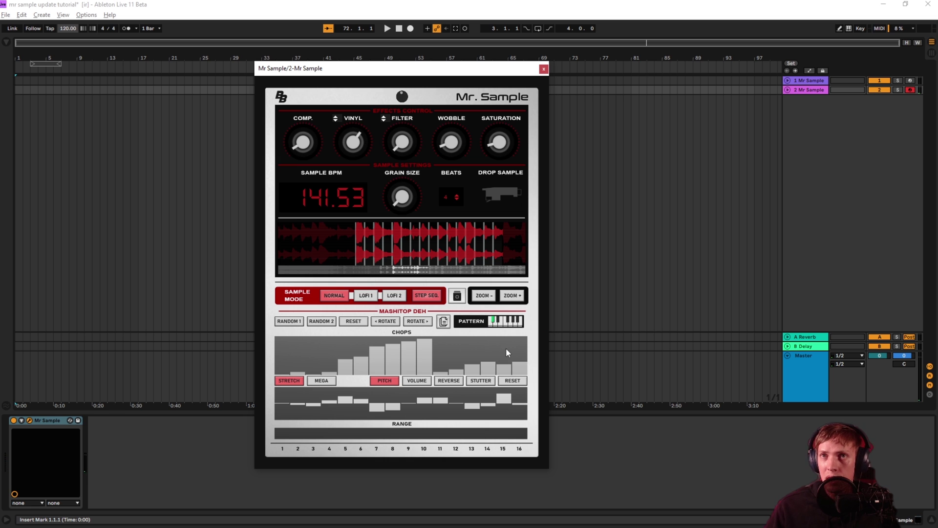
{"action": "left_click", "coordinate": [422, 359]}
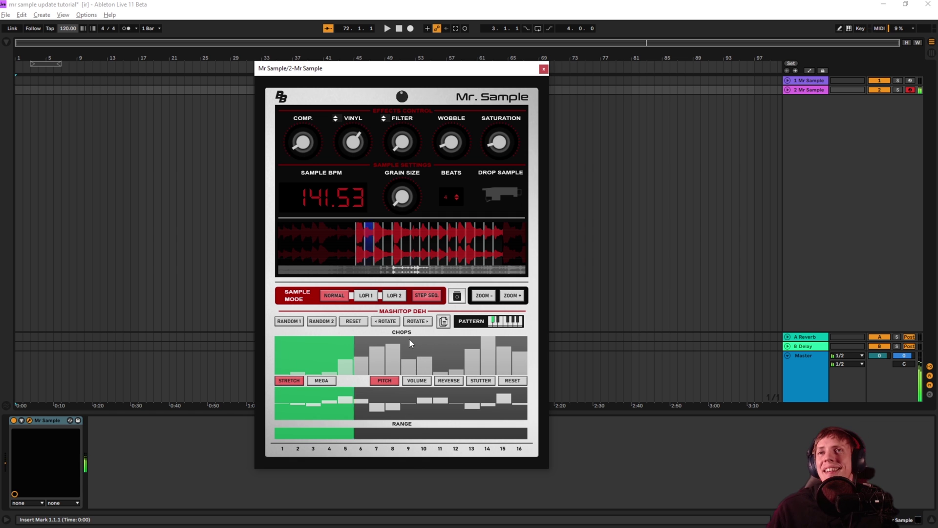
Step: Rotate the third pattern's chops two steps to the left within an 8-step range
{"action": "left_click", "coordinate": [431, 309]}
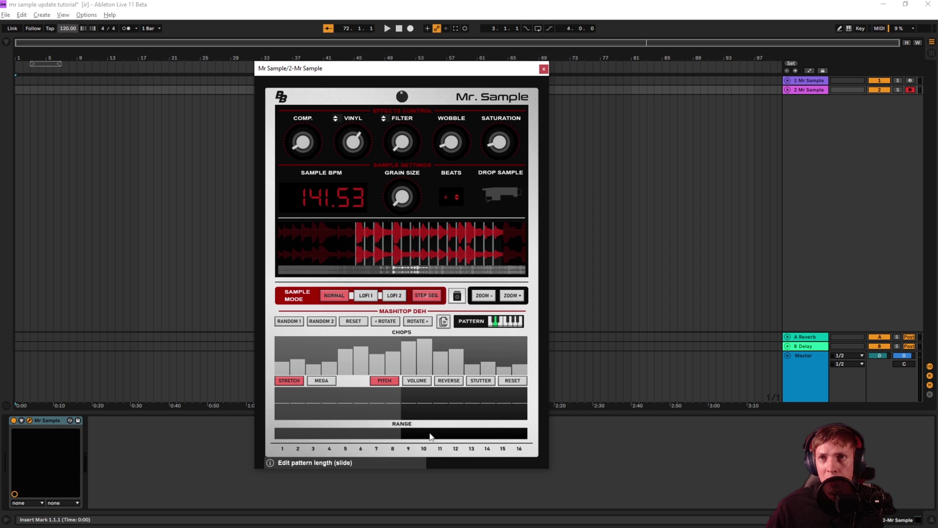
{"action": "left_click_drag", "start_coordinate": [430, 436], "coordinate": [403, 438]}
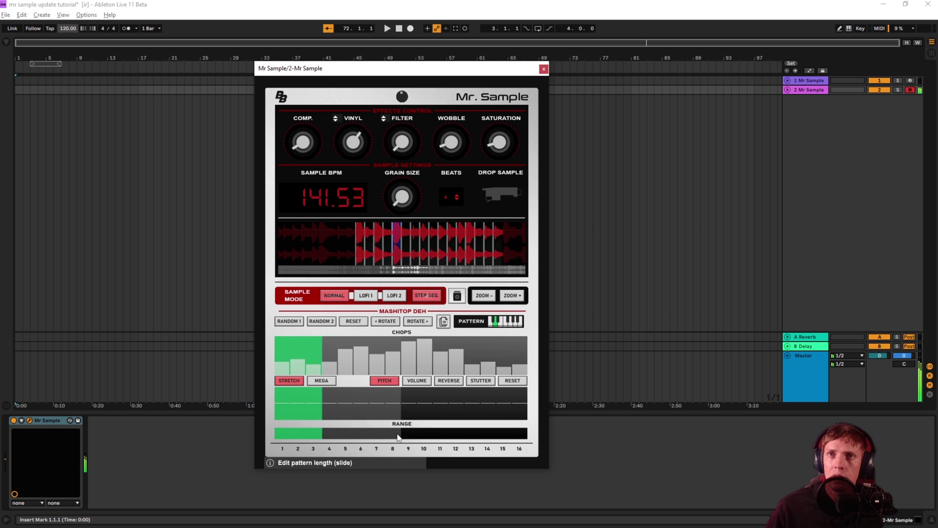
{"action": "left_click", "coordinate": [385, 321]}
{"action": "left_click", "coordinate": [385, 321]}
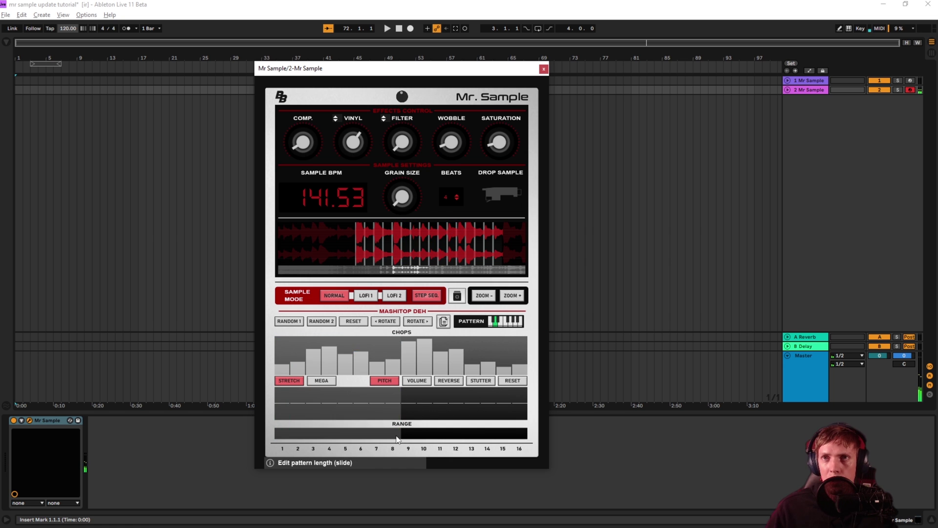
{"action": "left_click_drag", "start_coordinate": [403, 439], "coordinate": [394, 384]}
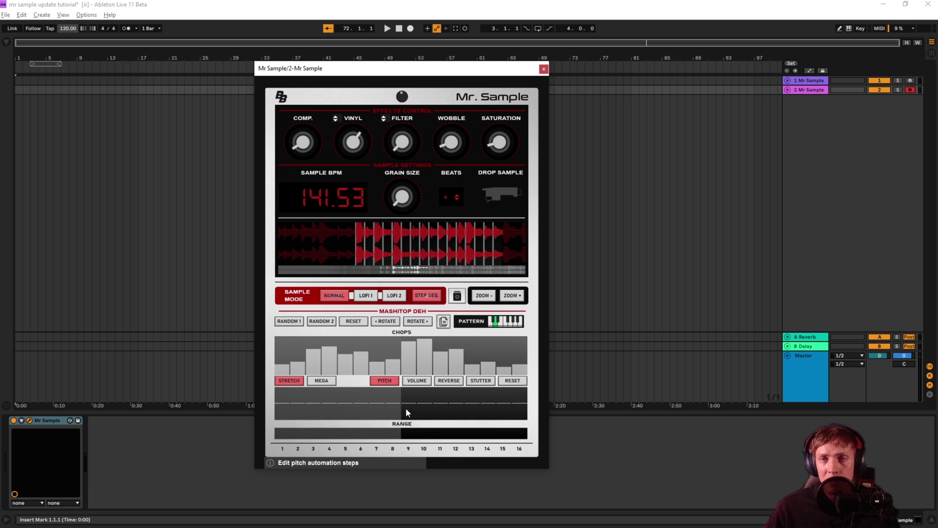
Step: Limit the pattern range to 4 steps, rotate those chops left repeatedly, and reset the pattern to its full 16-step range
{"action": "left_click_drag", "start_coordinate": [397, 436], "coordinate": [323, 439]}
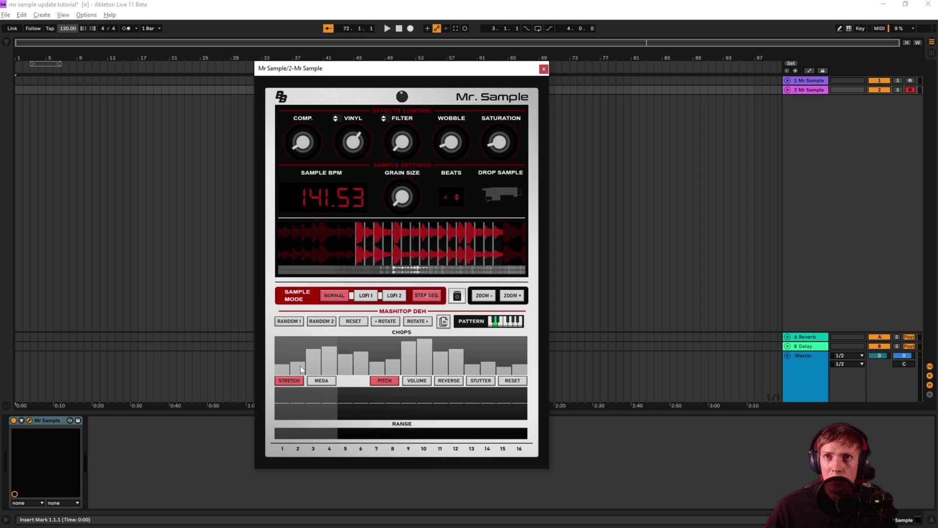
{"action": "mouse_move", "coordinate": [331, 437]}
{"action": "left_mouse_down"}
{"action": "mouse_move", "coordinate": [407, 437]}
{"action": "mouse_move", "coordinate": [325, 438]}
{"action": "mouse_move", "coordinate": [338, 438]}
{"action": "left_mouse_up"}
{"action": "left_click", "coordinate": [393, 322]}
{"action": "double_click", "coordinate": [392, 321]}
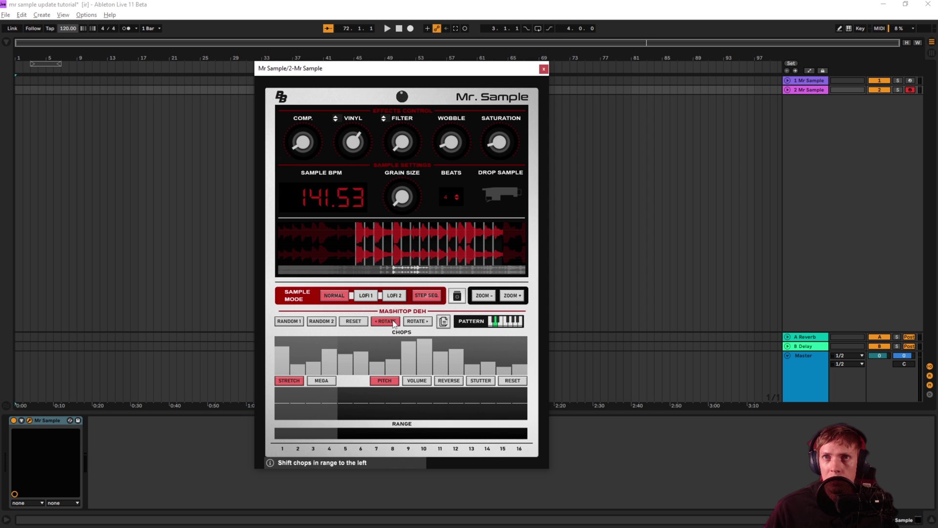
{"action": "left_click", "coordinate": [393, 321]}
{"action": "left_click", "coordinate": [393, 321]}
{"action": "left_click", "coordinate": [393, 321]}
{"action": "left_click", "coordinate": [393, 321]}
{"action": "left_click", "coordinate": [392, 321]}
{"action": "left_click", "coordinate": [392, 321]}
{"action": "left_click", "coordinate": [393, 321]}
{"action": "left_click", "coordinate": [393, 322]}
{"action": "left_click", "coordinate": [393, 322]}
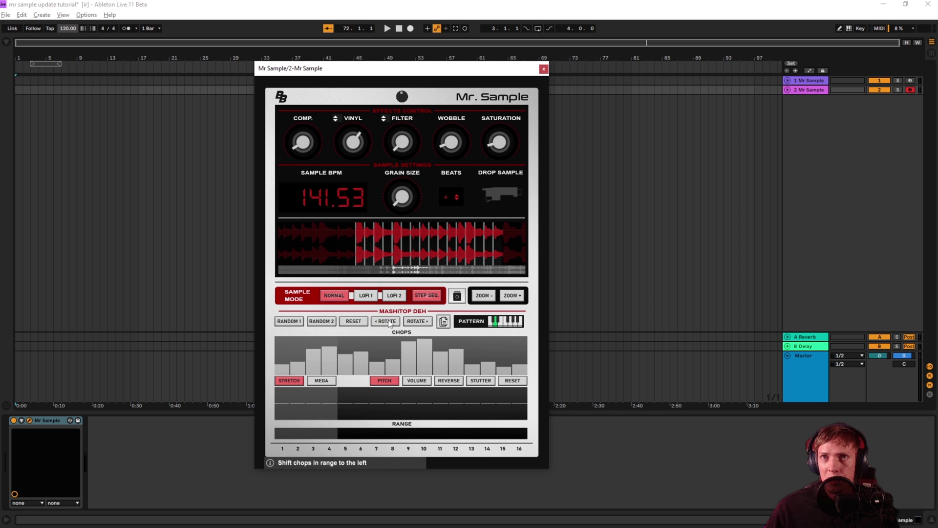
{"action": "mouse_move", "coordinate": [337, 434]}
{"action": "left_mouse_down"}
{"action": "mouse_move", "coordinate": [393, 436]}
{"action": "mouse_move", "coordinate": [289, 436]}
{"action": "mouse_move", "coordinate": [339, 430]}
{"action": "left_mouse_up"}
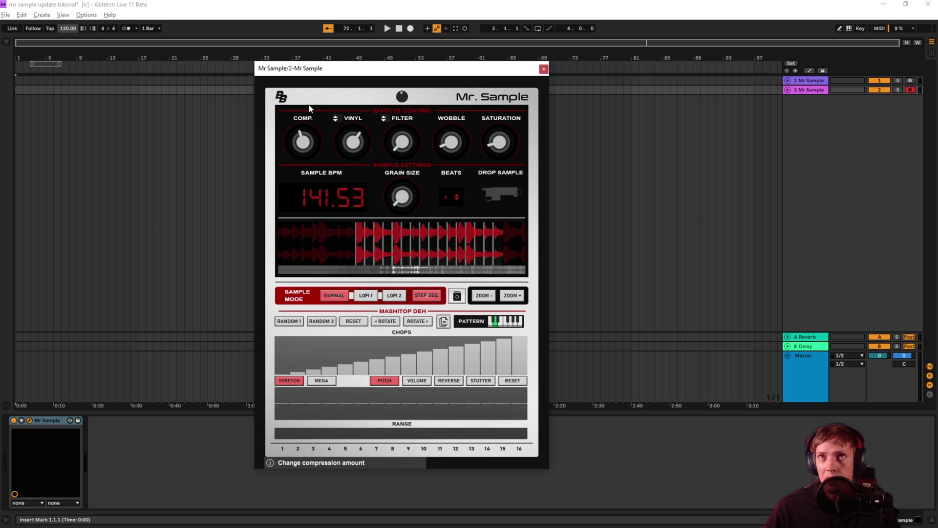
Step: Try out the compression and input gain amounts, and leave the step sequencer for manual mode
{"action": "left_click_drag", "start_coordinate": [293, 140], "coordinate": [295, 99]}
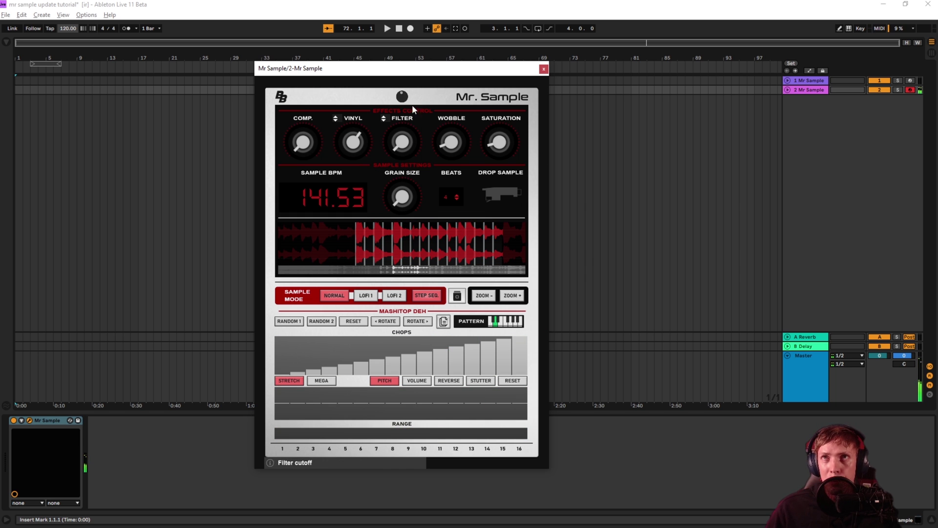
{"action": "left_click_drag", "start_coordinate": [401, 97], "coordinate": [405, 129]}
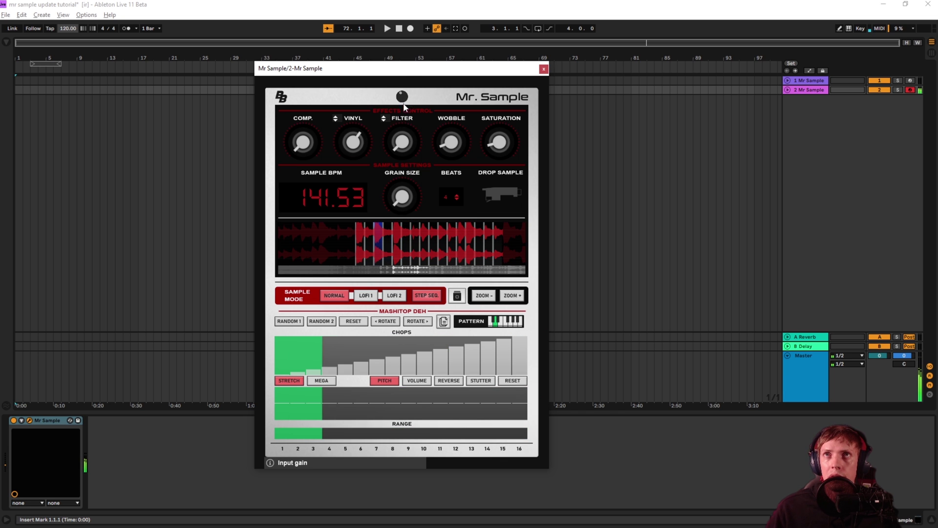
{"action": "left_click", "coordinate": [432, 296]}
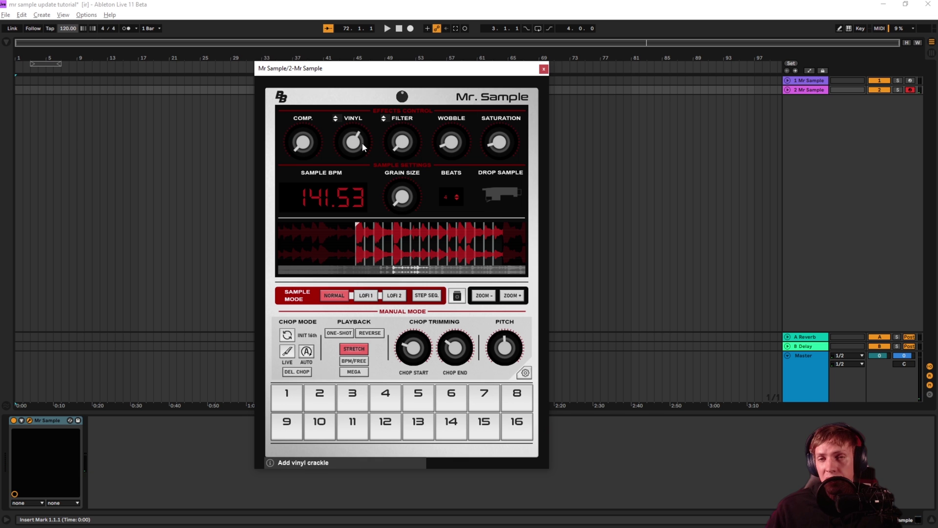
Step: Choose the Crackle 2 vinyl noise, turn up its amount, and adjust the input gain
{"action": "left_click", "coordinate": [353, 119]}
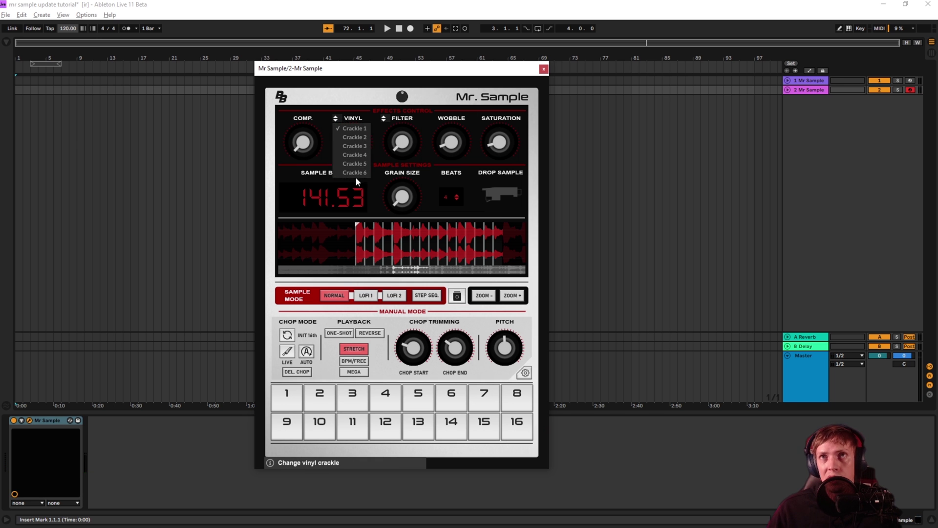
{"action": "left_click", "coordinate": [356, 137]}
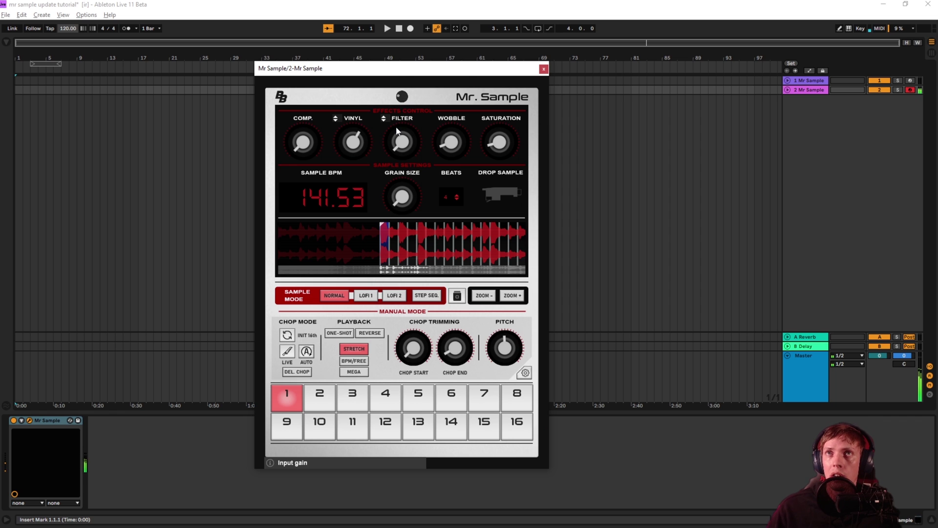
{"action": "left_click_drag", "start_coordinate": [365, 130], "coordinate": [364, 118]}
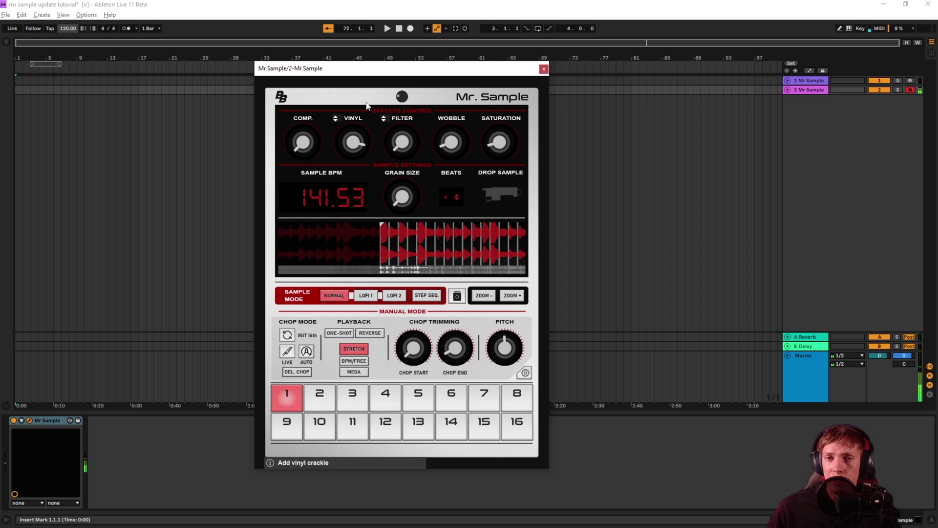
{"action": "left_click_drag", "start_coordinate": [402, 88], "coordinate": [401, 82]}
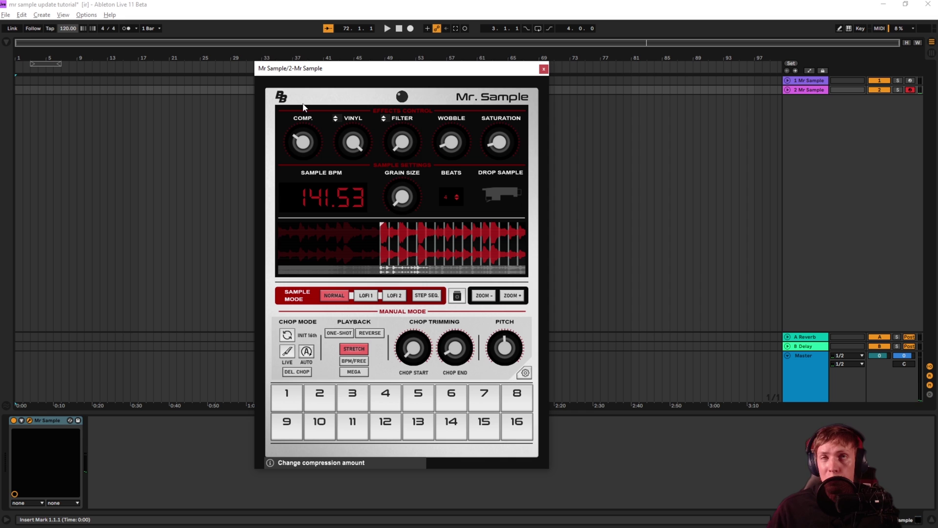
Step: Audition the chop and raise the saturation to slightly below halfway
{"action": "key", "text": "a"}
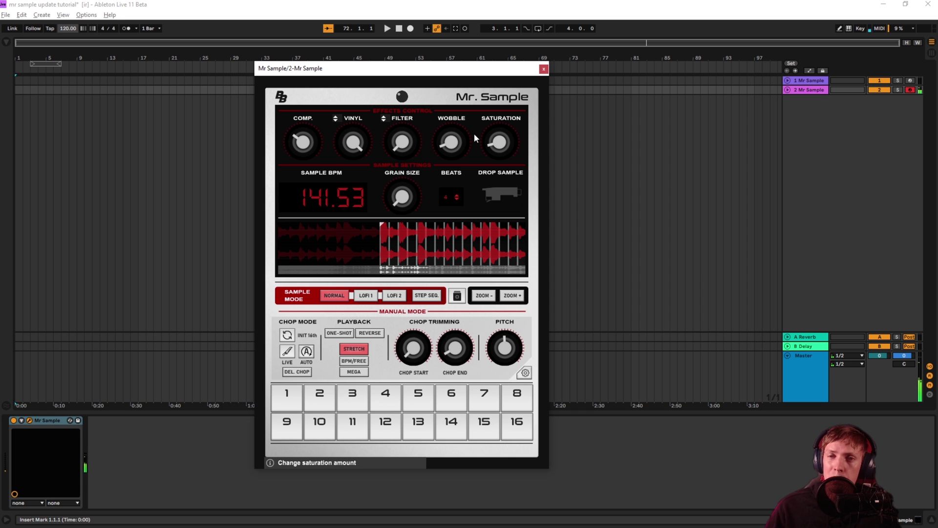
{"action": "left_click_drag", "start_coordinate": [499, 143], "coordinate": [499, 114]}
{"action": "key", "text": "a"}
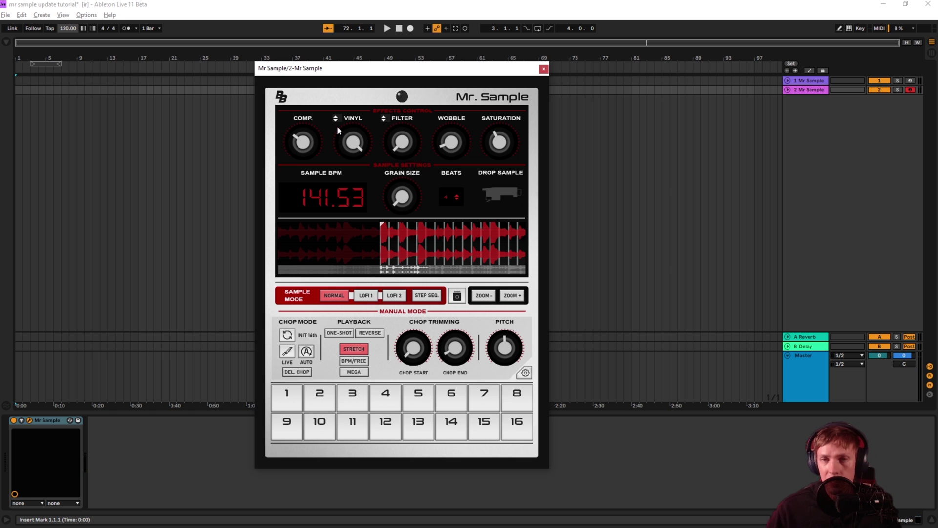
Step: Audition the Crackle 4, Crackle 5 and Crackle 6 vinyl noises and return to Crackle 2
{"action": "left_click", "coordinate": [337, 119]}
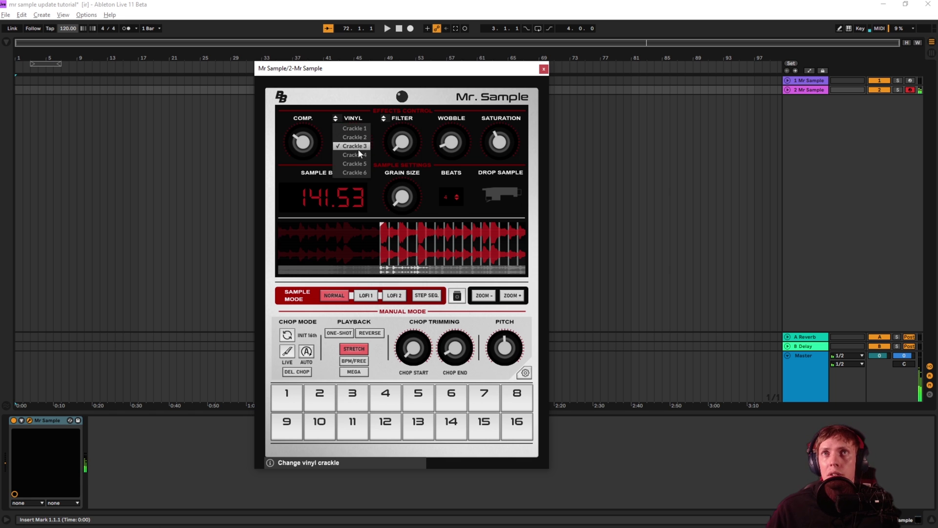
{"action": "left_click", "coordinate": [358, 157]}
{"action": "left_click", "coordinate": [335, 119]}
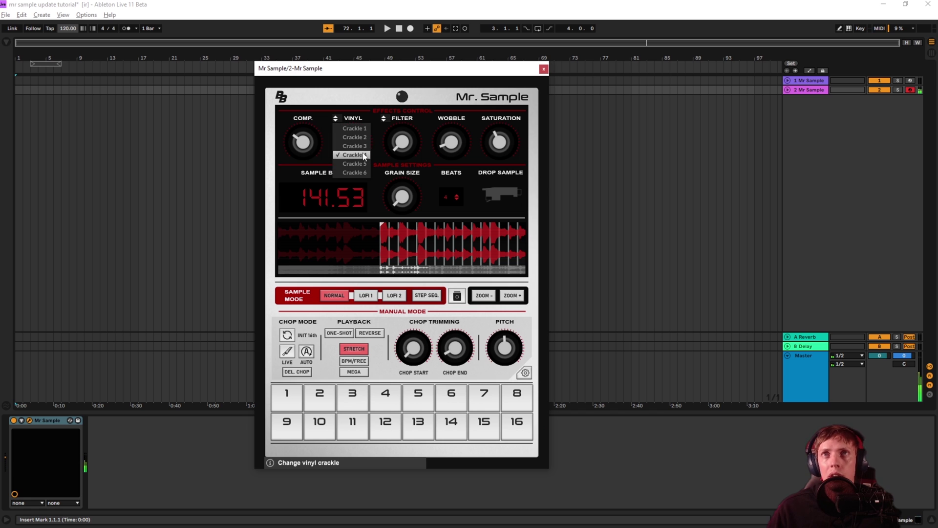
{"action": "left_click", "coordinate": [363, 165]}
{"action": "left_click", "coordinate": [335, 119]}
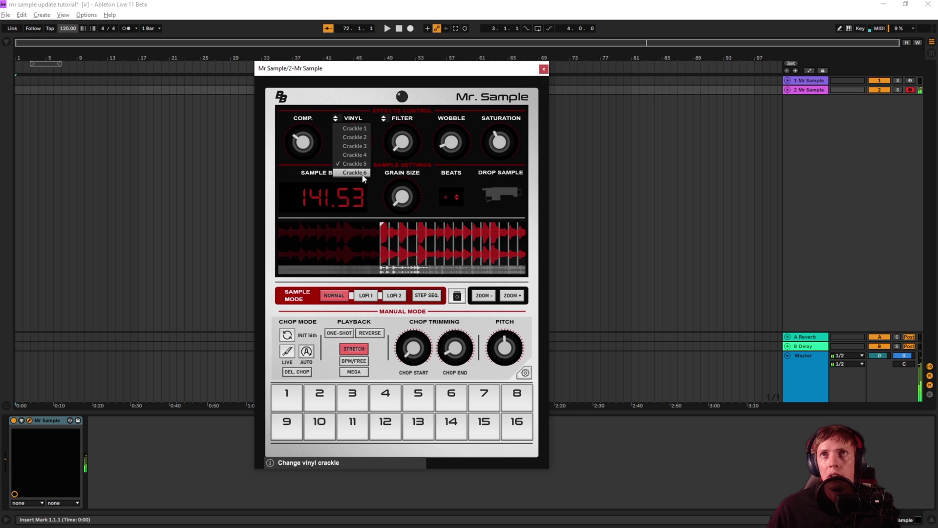
{"action": "left_click", "coordinate": [361, 173]}
{"action": "left_click", "coordinate": [337, 120]}
{"action": "left_click", "coordinate": [350, 136]}
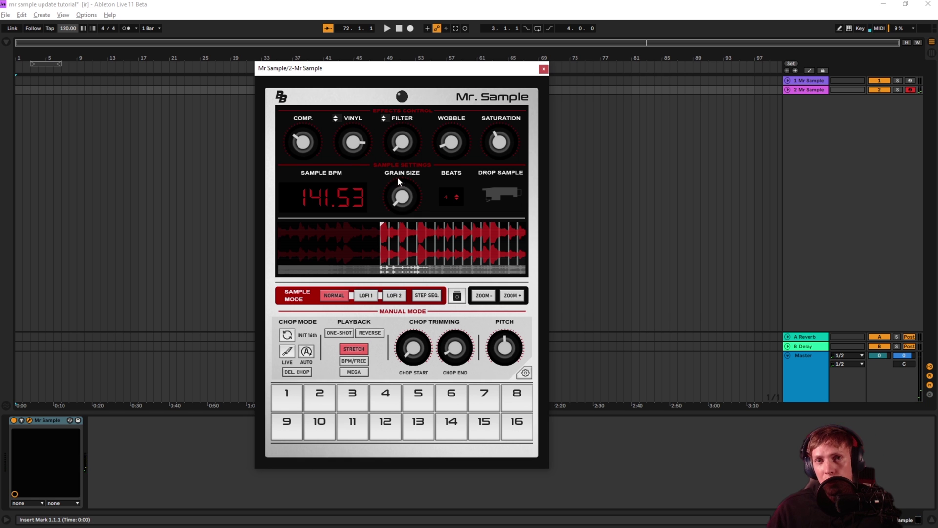
Step: Sweep the filter cutoff with the HPF type, and repeat the sweep with the LPF type
{"action": "left_click", "coordinate": [383, 119]}
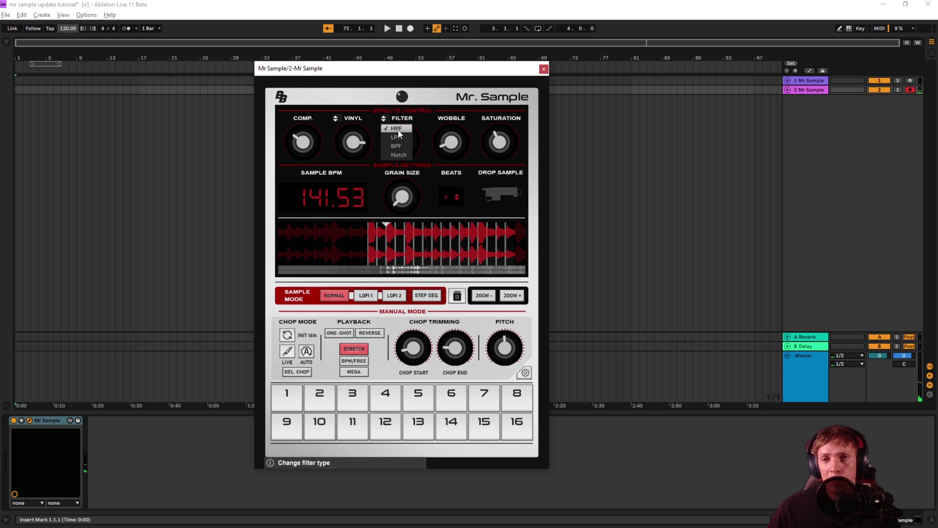
{"action": "left_click", "coordinate": [405, 130]}
{"action": "left_click_drag", "start_coordinate": [402, 147], "coordinate": [401, 117]}
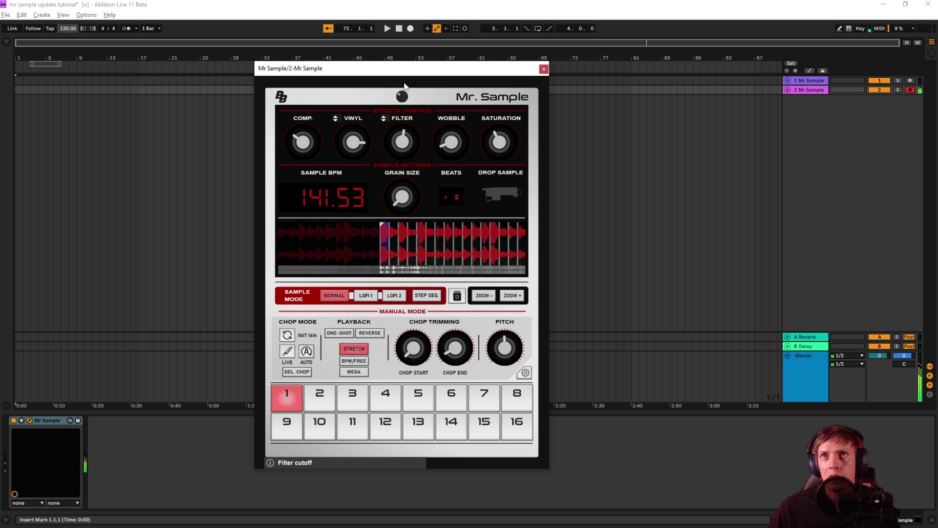
{"action": "left_click", "coordinate": [397, 119]}
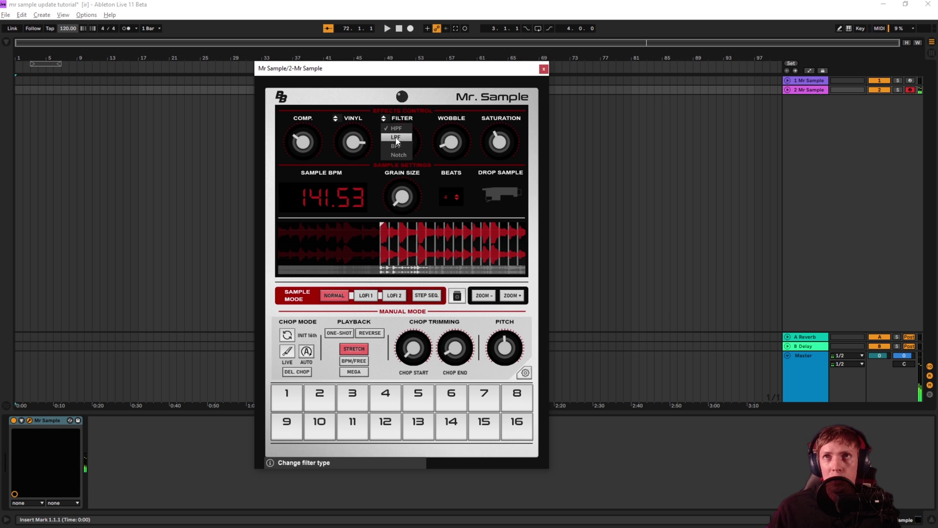
{"action": "left_click", "coordinate": [396, 138]}
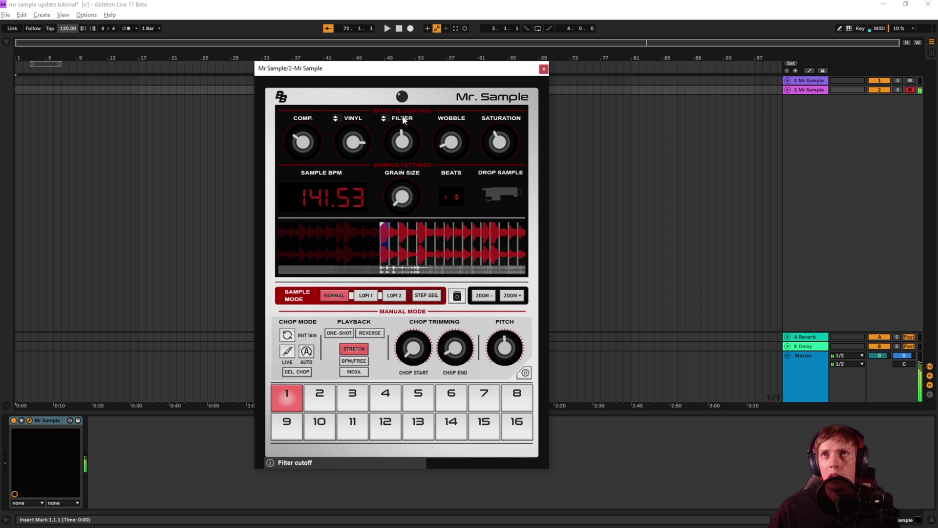
{"action": "left_click_drag", "start_coordinate": [401, 114], "coordinate": [404, 101]}
Step: Sweep the filter cutoff with the BPF type, and repeat the sweep with the Notch type
{"action": "left_click", "coordinate": [385, 119]}
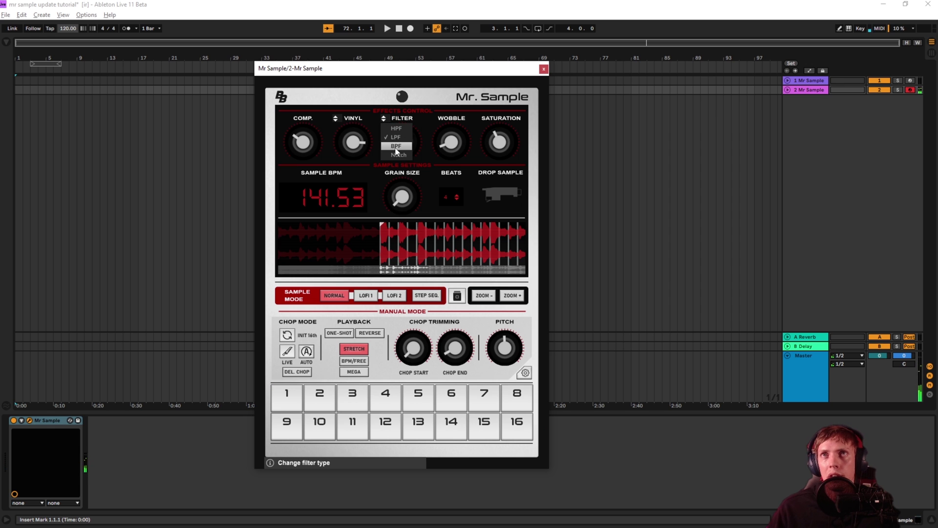
{"action": "left_click", "coordinate": [396, 149]}
{"action": "left_click_drag", "start_coordinate": [407, 141], "coordinate": [403, 170]}
{"action": "left_click", "coordinate": [383, 122]}
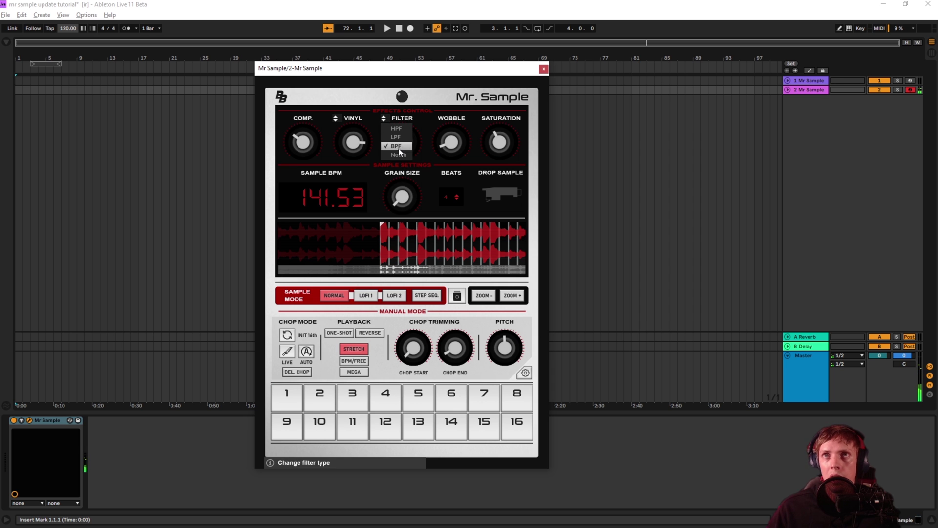
{"action": "left_click", "coordinate": [397, 153]}
{"action": "left_click_drag", "start_coordinate": [399, 150], "coordinate": [404, 104]}
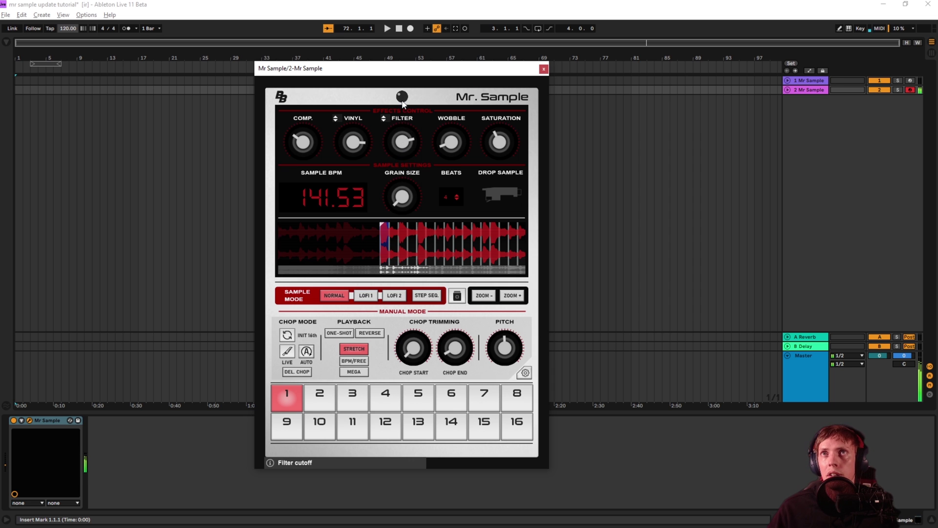
{"action": "left_click_drag", "start_coordinate": [402, 143], "coordinate": [408, 200]}
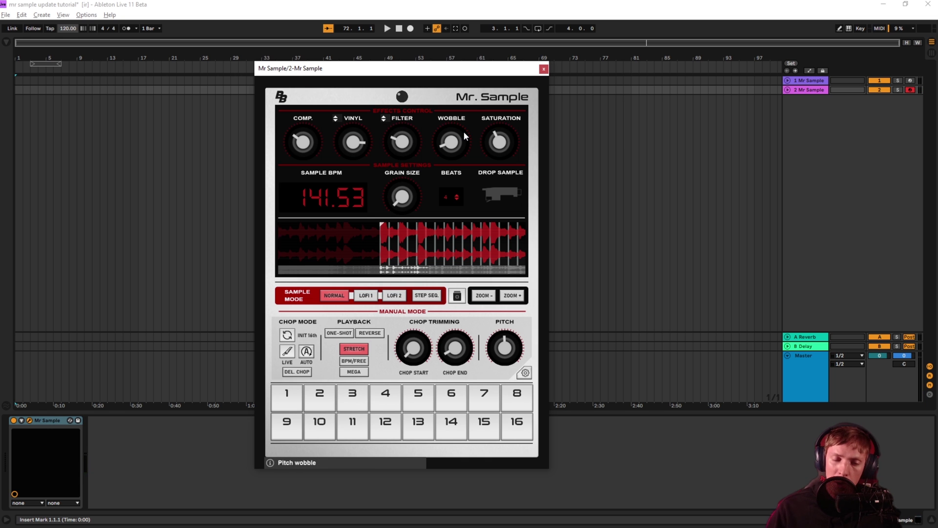
Step: Raise the pitch wobble to past halfway and lower the saturation while auditioning chop 1
{"action": "left_click_drag", "start_coordinate": [463, 131], "coordinate": [438, 77]}
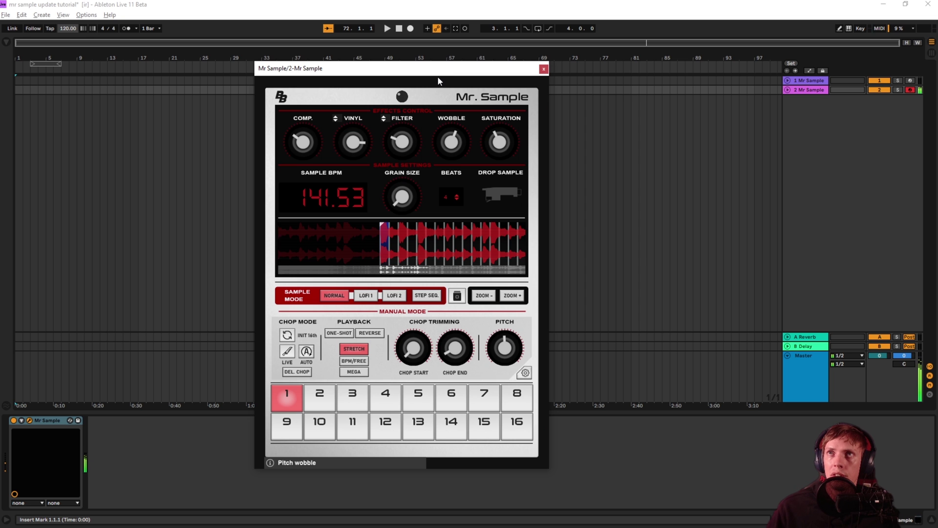
{"action": "left_click_drag", "start_coordinate": [500, 137], "coordinate": [491, 154]}
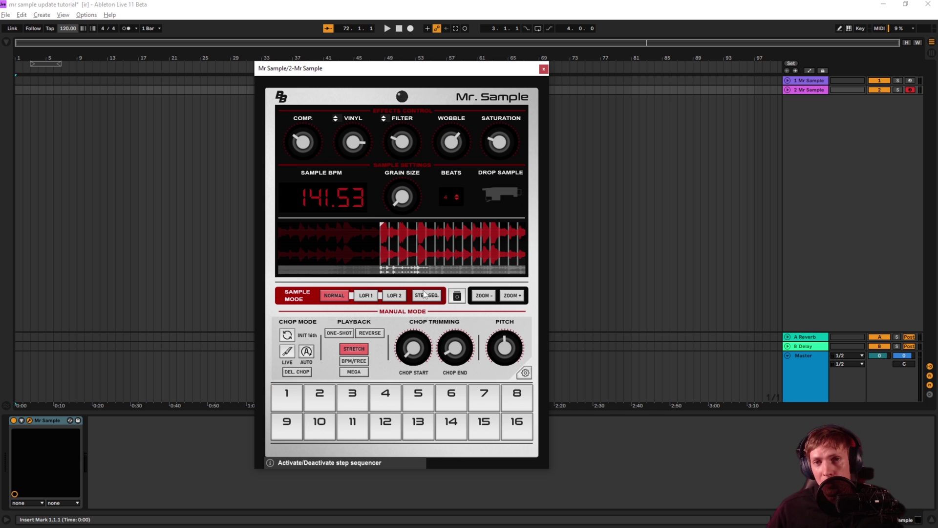
Step: Compare the Lofi 1 and Lofi 2 sample modes and return to Normal
{"action": "left_click", "coordinate": [366, 297]}
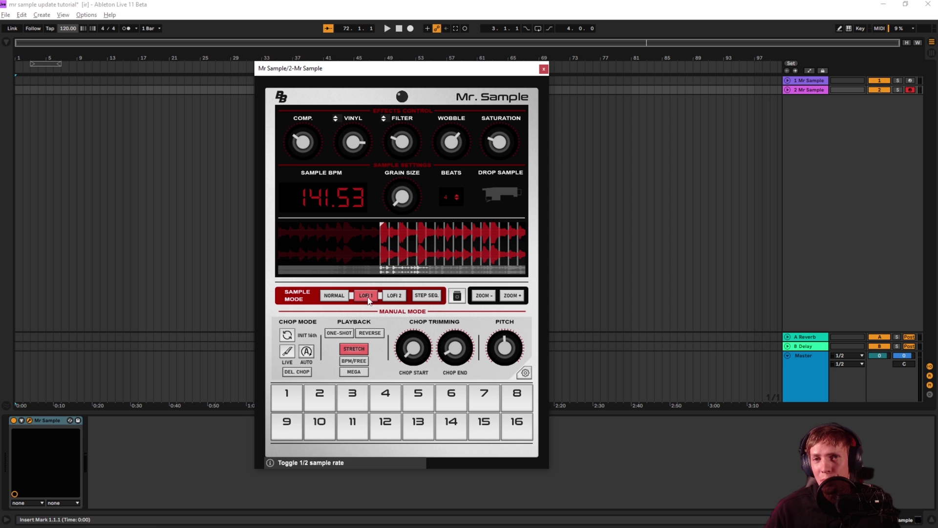
{"action": "left_click", "coordinate": [390, 297]}
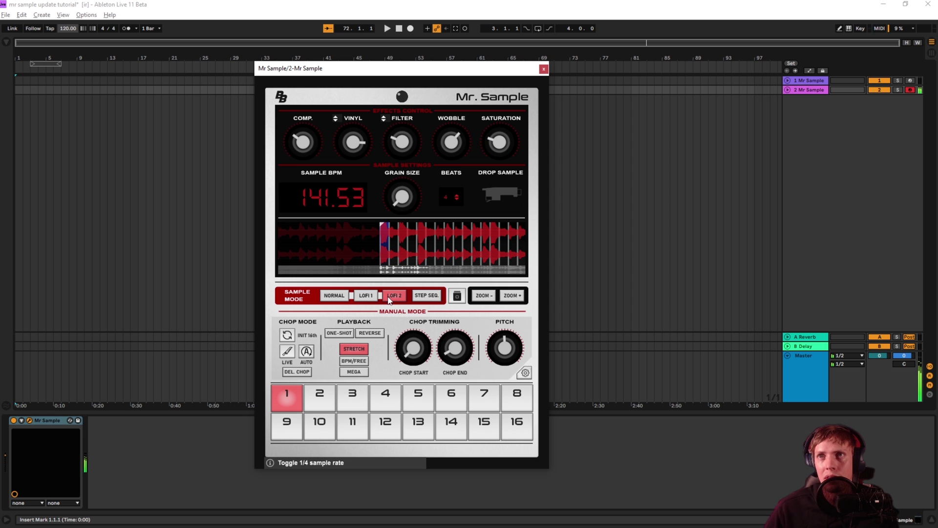
{"action": "left_click", "coordinate": [348, 296]}
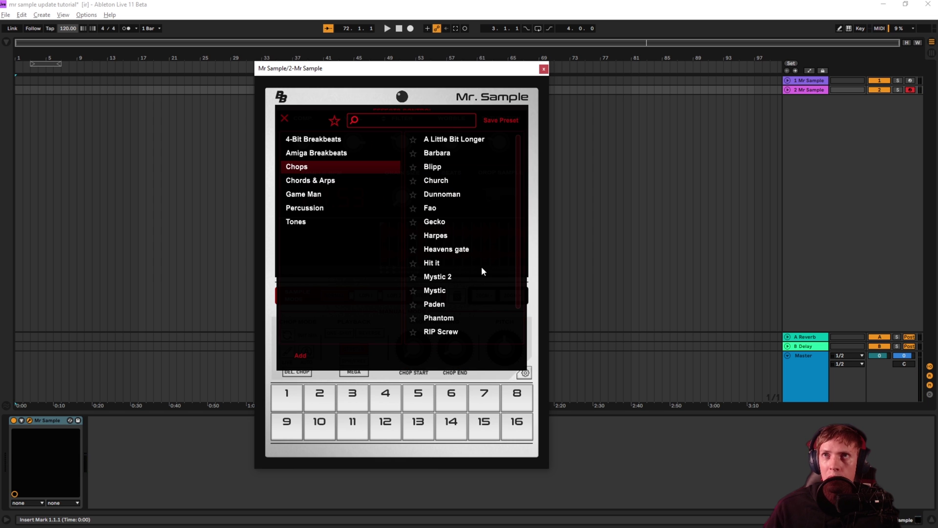
Step: Browse the Chops presets, load "A Little Bit Longer" and close the preset browser
{"action": "scroll", "coordinate": [464, 249], "scroll_direction": "down", "scroll_amount": 1}
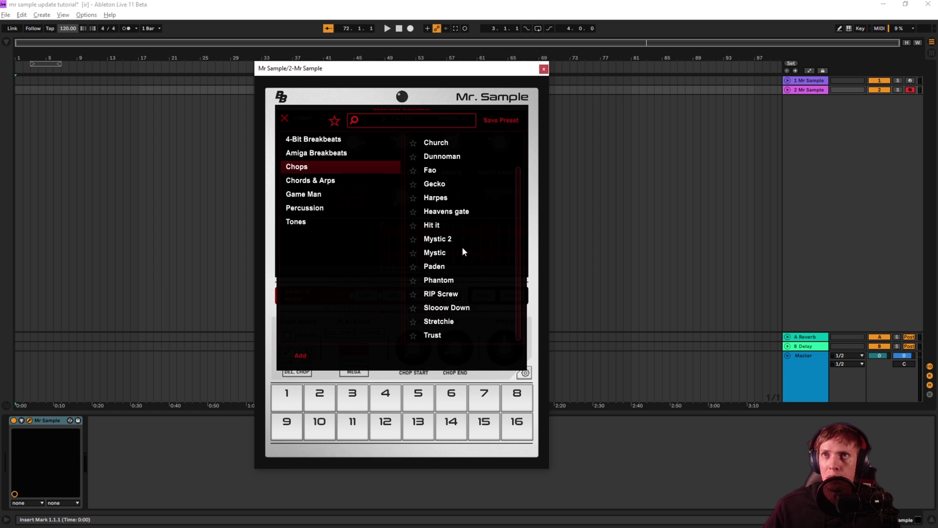
{"action": "scroll", "coordinate": [474, 240], "scroll_direction": "up", "scroll_amount": 1}
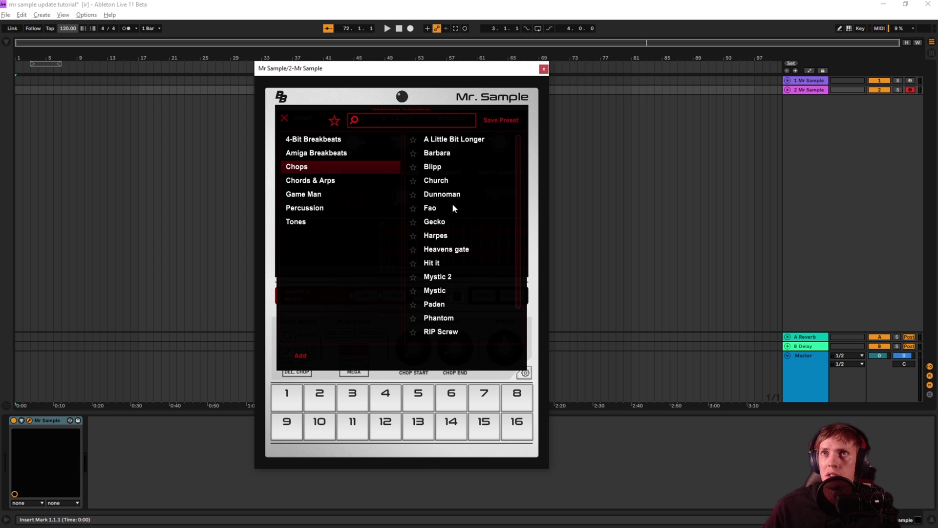
{"action": "left_click", "coordinate": [440, 139]}
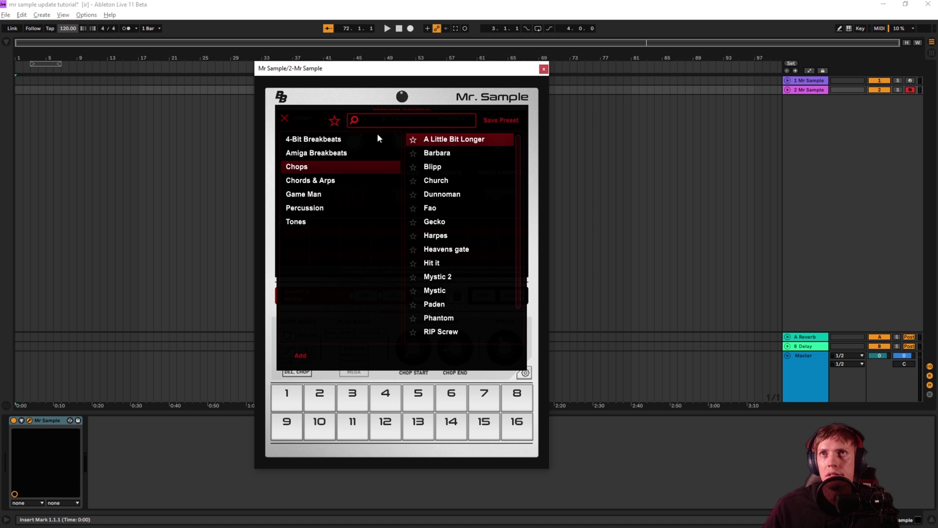
{"action": "left_click", "coordinate": [284, 118]}
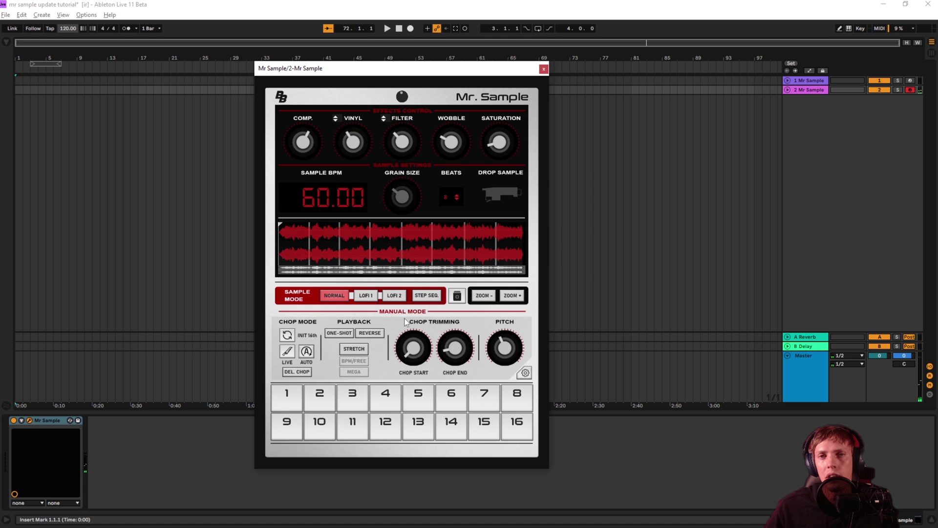
Step: Turn on stretch with the free stretch and Mega options, and raise the pitch of all chops
{"action": "left_click", "coordinate": [354, 349]}
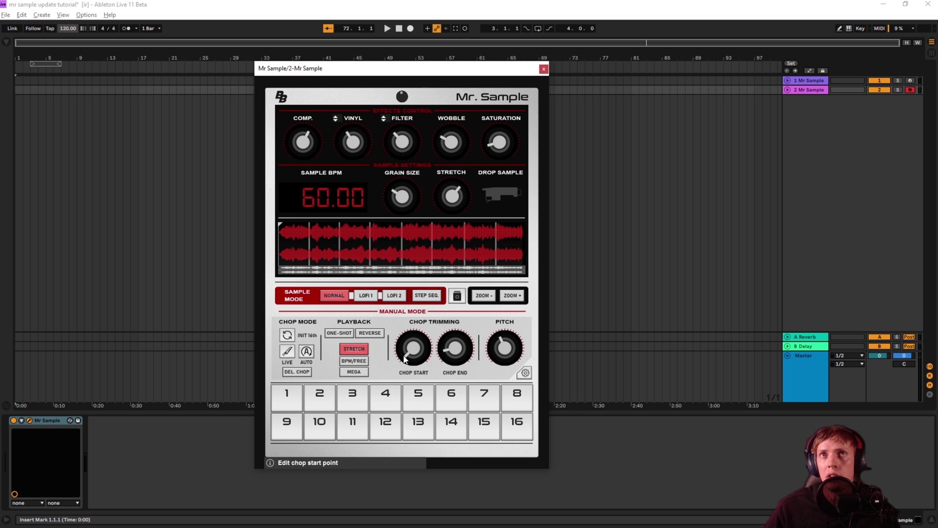
{"action": "left_click", "coordinate": [354, 361]}
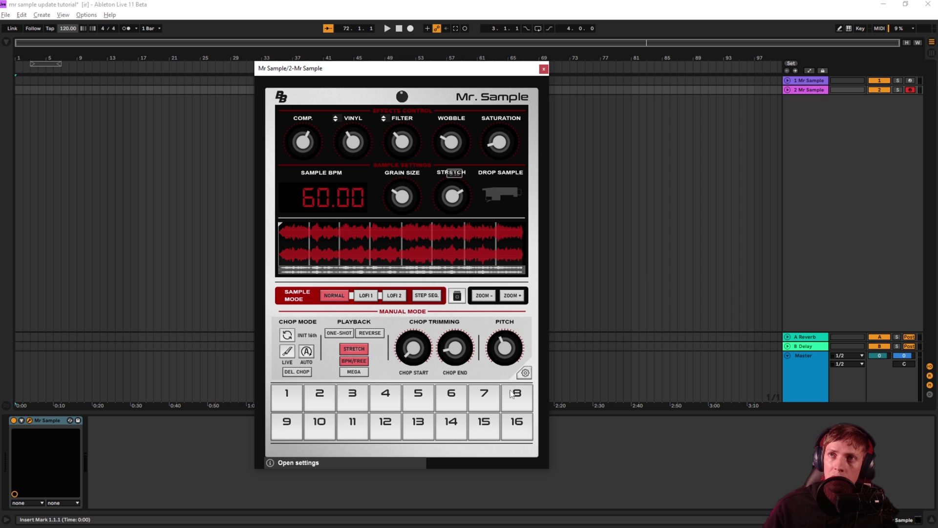
{"action": "mouse_move", "coordinate": [510, 358]}
{"action": "left_mouse_down"}
{"action": "mouse_move", "coordinate": [510, 320]}
{"action": "mouse_move", "coordinate": [503, 374]}
{"action": "mouse_move", "coordinate": [503, 353]}
{"action": "left_mouse_up"}
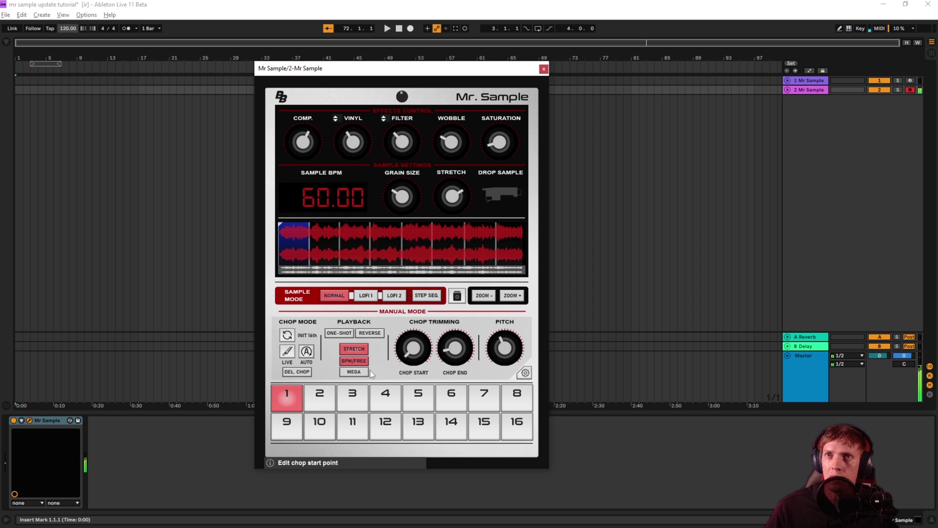
{"action": "left_click", "coordinate": [354, 372]}
{"action": "left_click_drag", "start_coordinate": [507, 345], "coordinate": [509, 311]}
Step: Check the plugin settings, and audition chop 1 before resetting the pitch of all chops to its default
{"action": "left_click", "coordinate": [525, 372]}
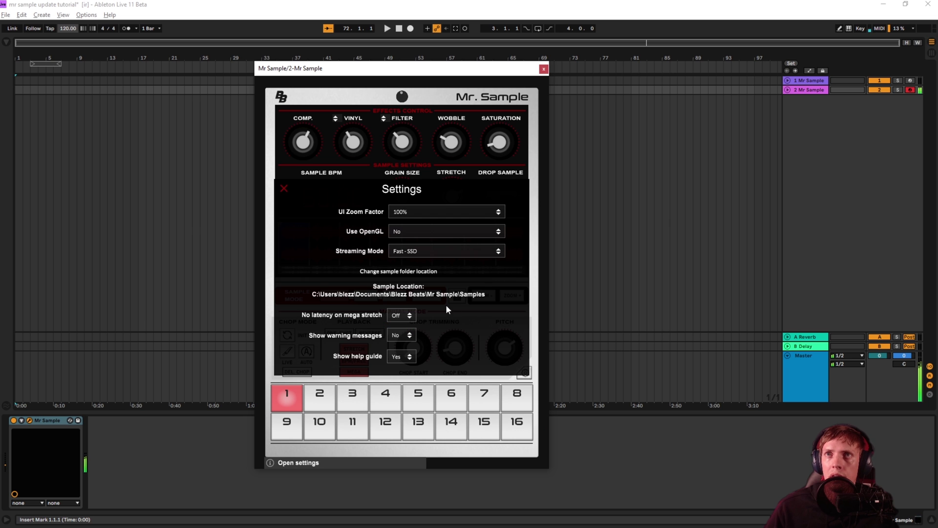
{"action": "left_click", "coordinate": [283, 189]}
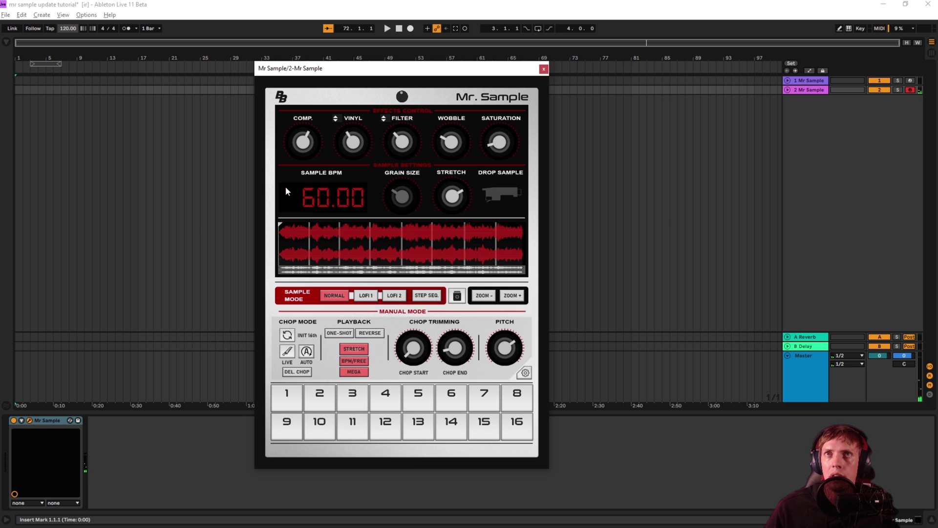
{"action": "left_click", "coordinate": [287, 397]}
{"action": "key", "text": "a"}
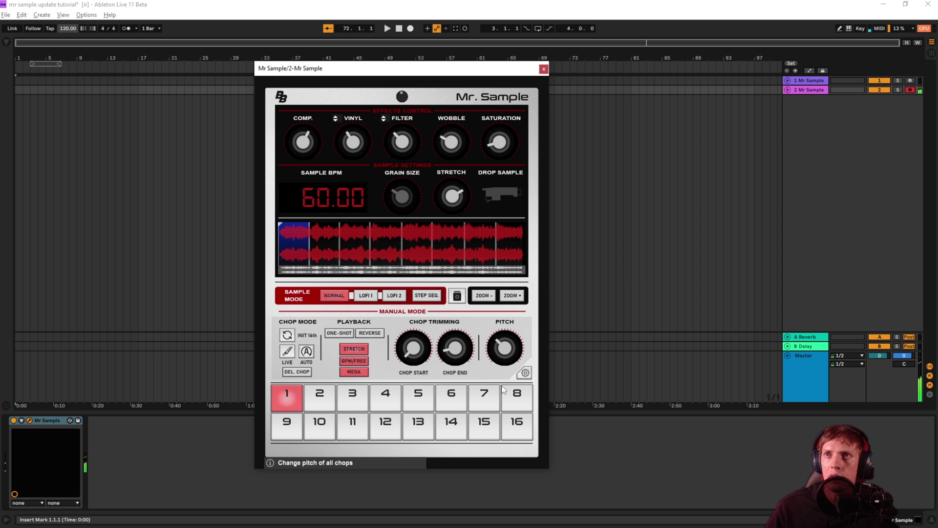
{"action": "double_click", "coordinate": [504, 342]}
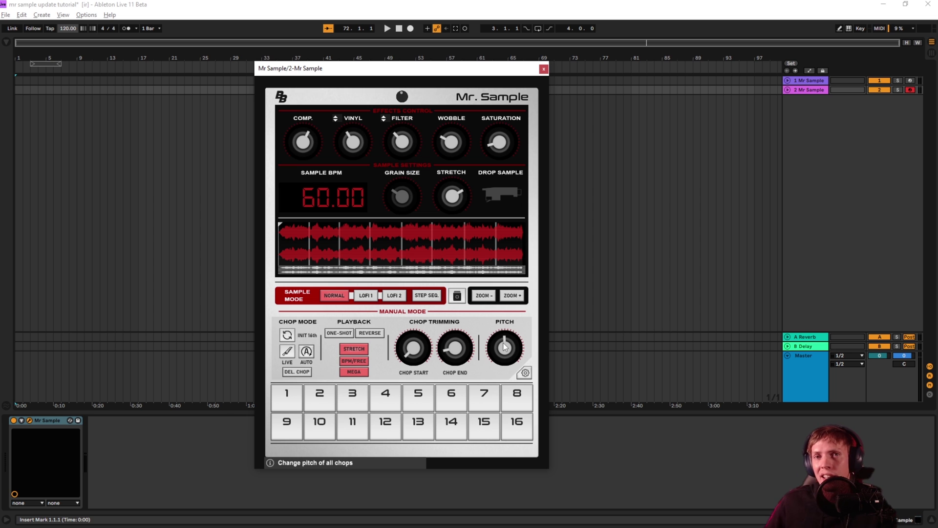
Step: Initialise the sample into 16 equal chops and audition chops 5 and 7
{"action": "left_click", "coordinate": [292, 339]}
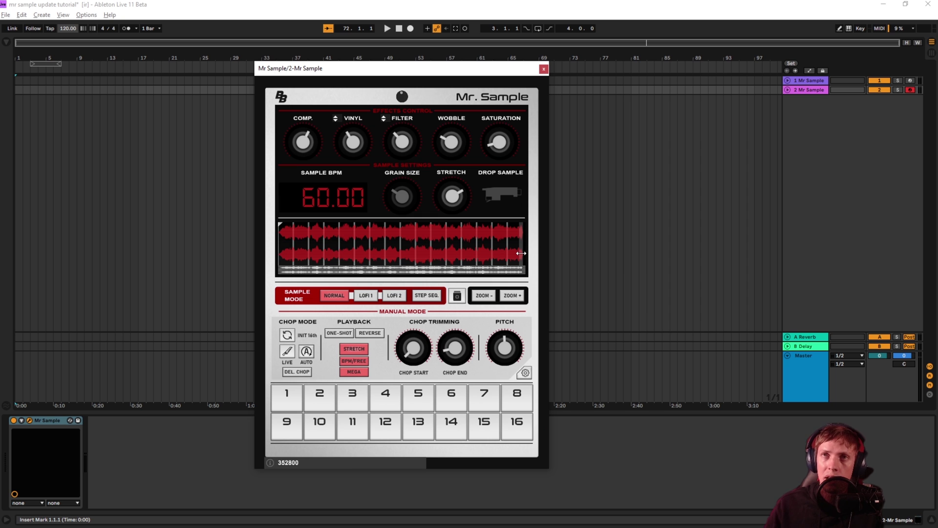
{"action": "left_click", "coordinate": [421, 402]}
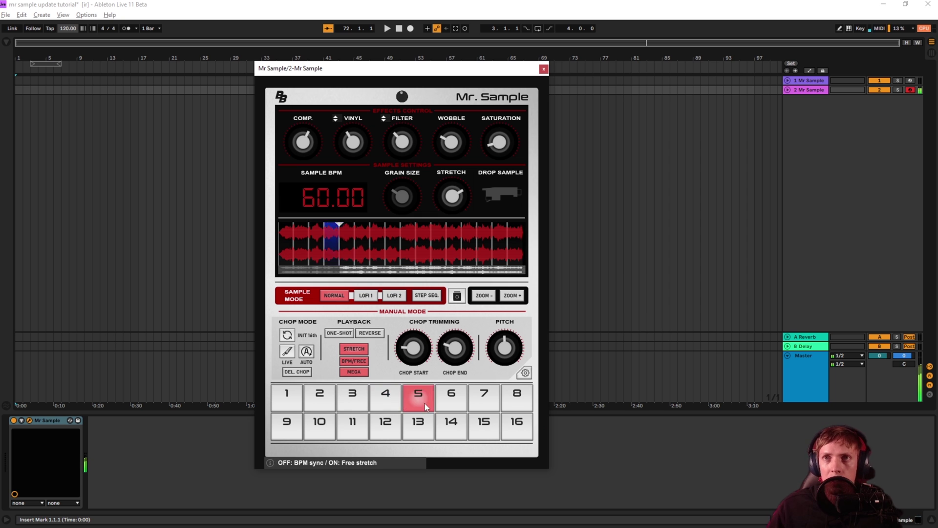
{"action": "left_click", "coordinate": [484, 406]}
{"action": "left_click", "coordinate": [483, 405]}
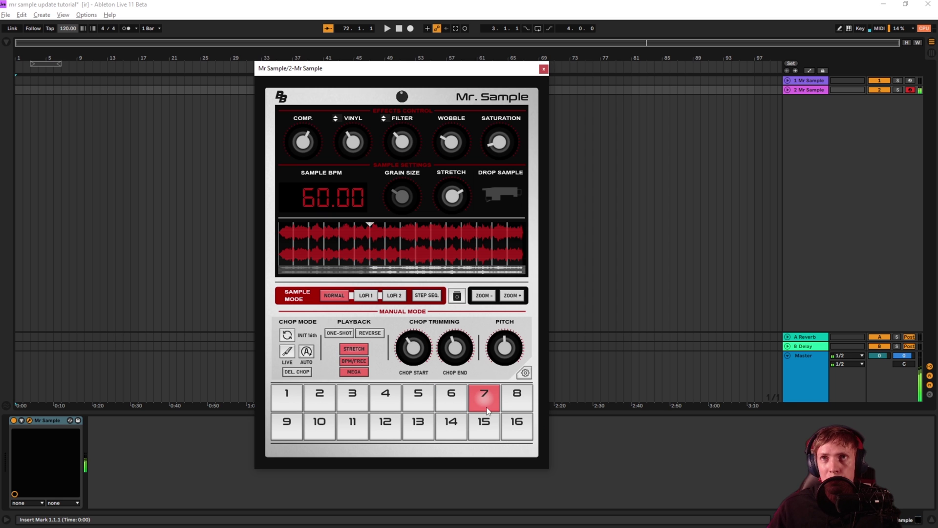
{"action": "left_click", "coordinate": [483, 406]}
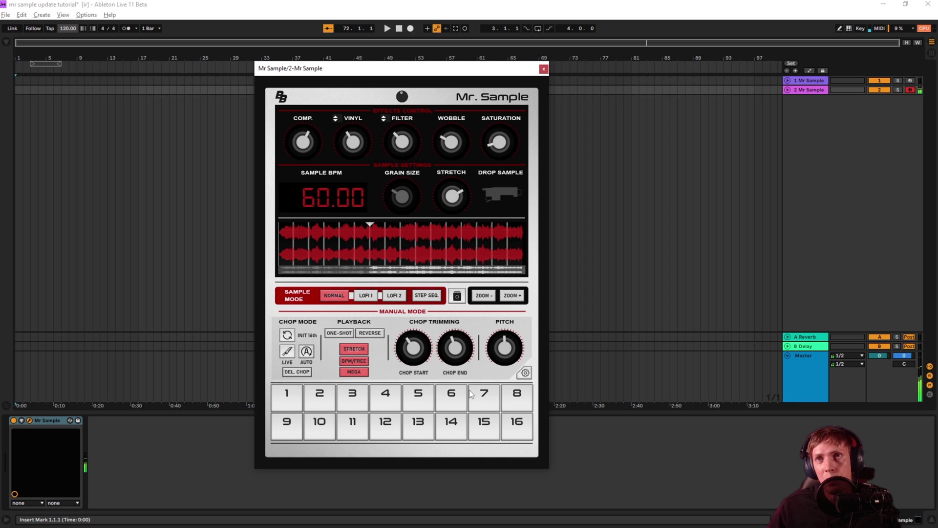
Step: Shift chop 7's start point slightly earlier in the waveform and turn stretch off
{"action": "left_click_drag", "start_coordinate": [412, 351], "coordinate": [450, 350]}
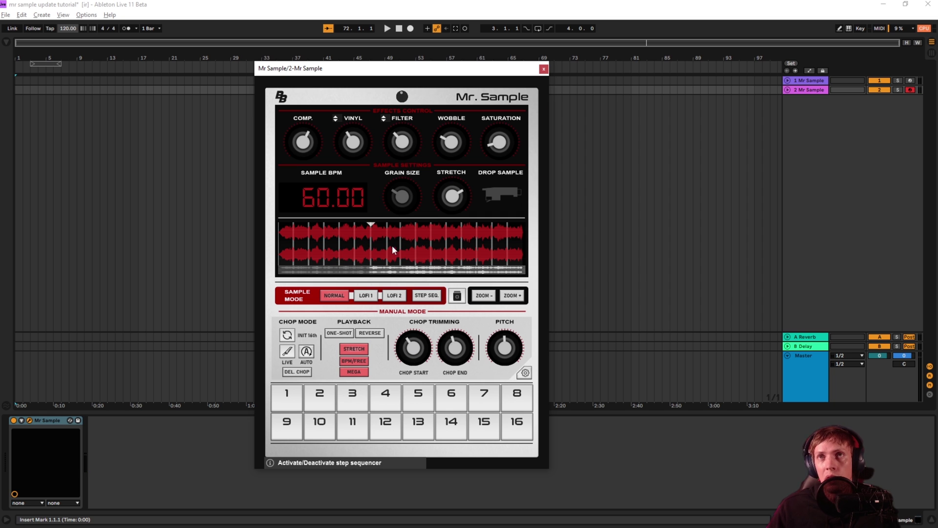
{"action": "left_click_drag", "start_coordinate": [373, 227], "coordinate": [368, 244]}
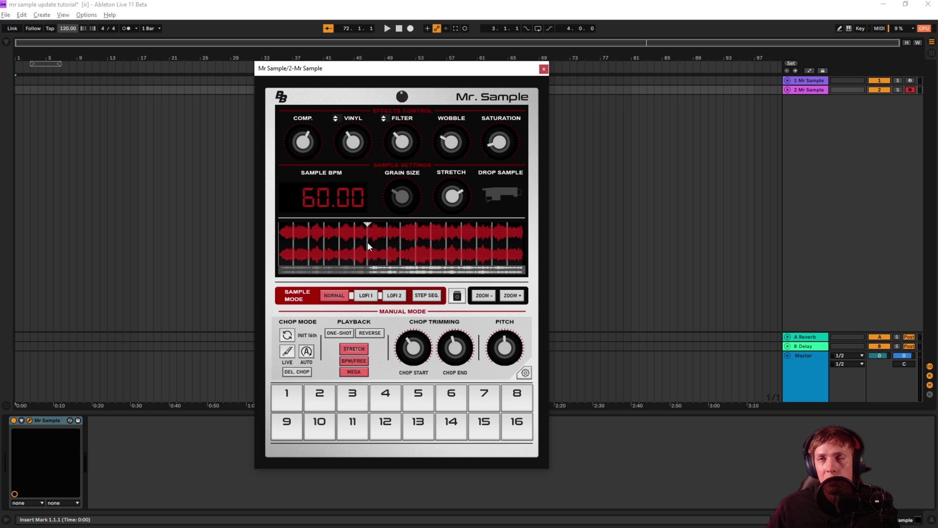
{"action": "left_click", "coordinate": [512, 295]}
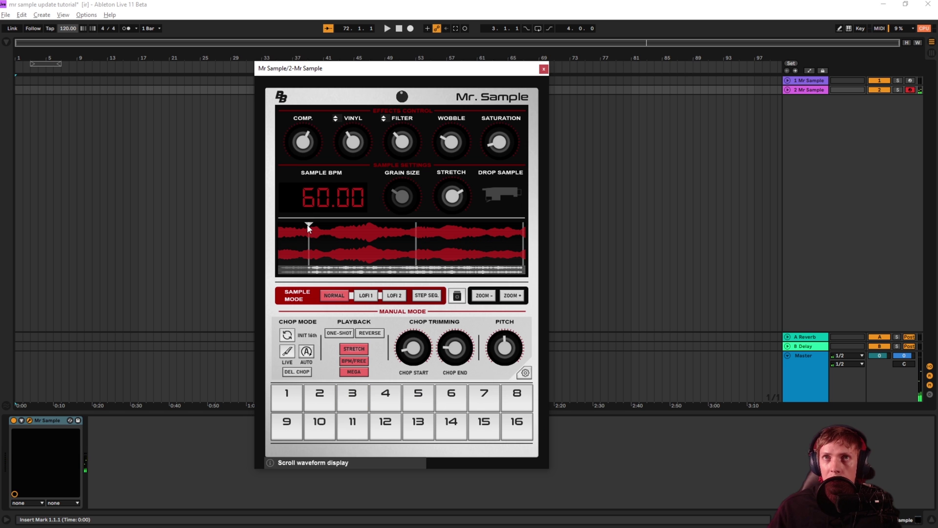
{"action": "left_click", "coordinate": [363, 350]}
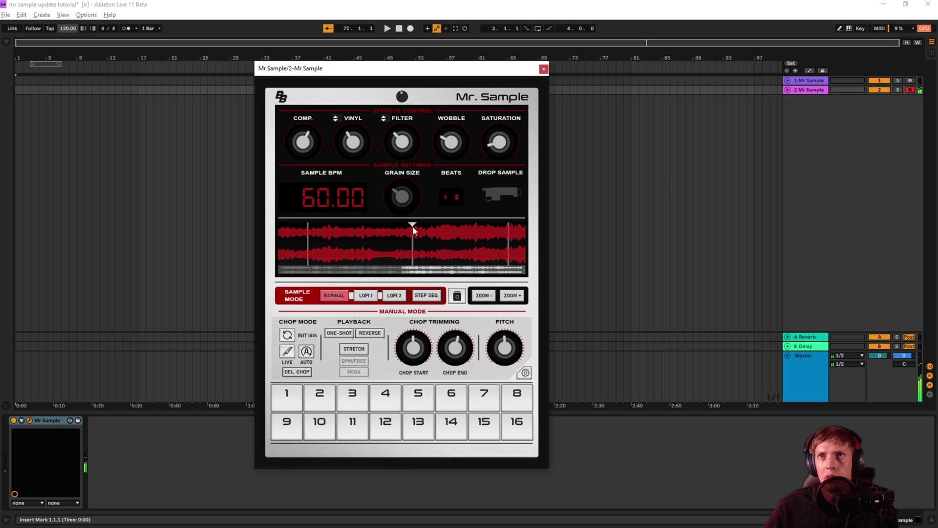
{"action": "left_click", "coordinate": [484, 296]}
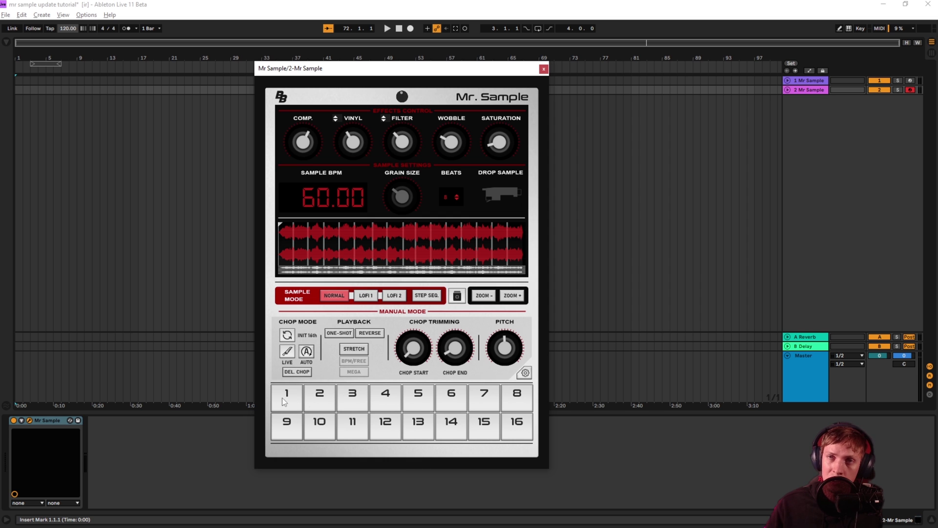
Step: Live-chop the sample from its beginning, adding four chop points as it plays
{"action": "left_click", "coordinate": [287, 351]}
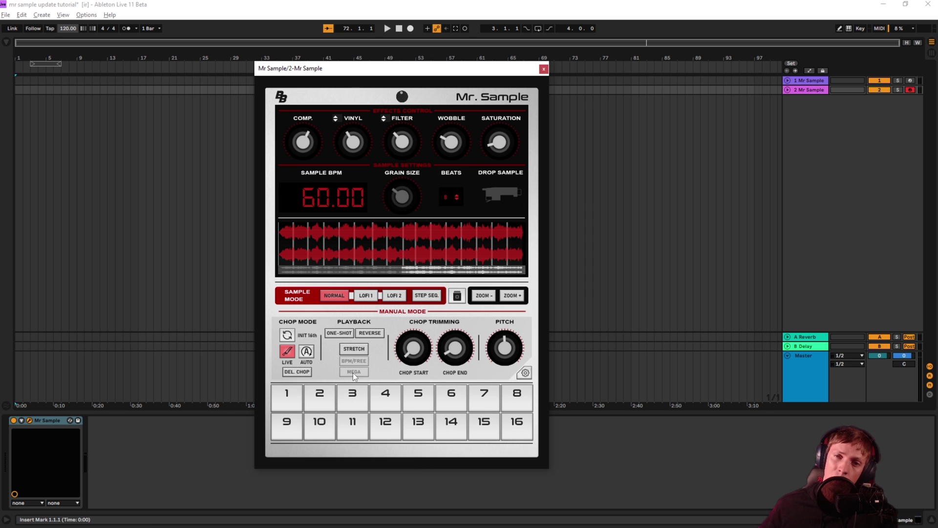
{"action": "left_click", "coordinate": [291, 403]}
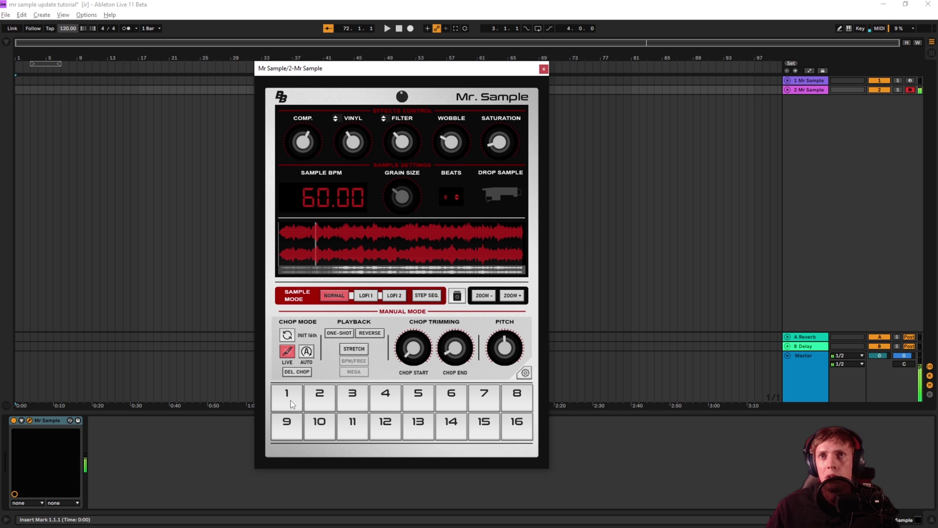
{"action": "left_click", "coordinate": [291, 402]}
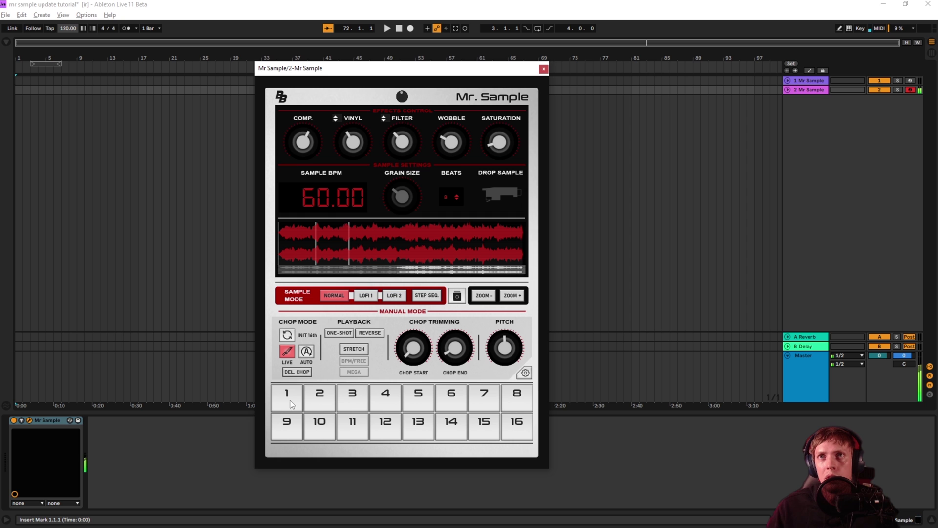
{"action": "left_click", "coordinate": [291, 403]}
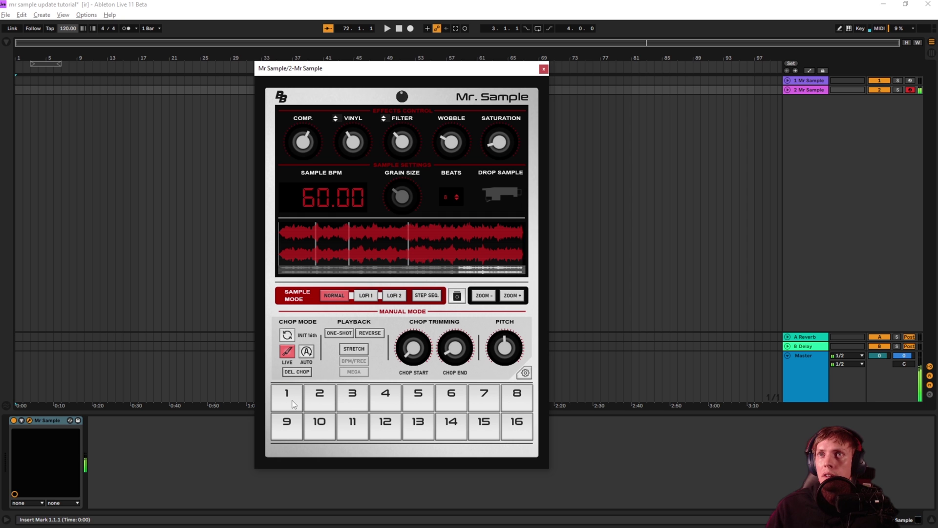
{"action": "left_click", "coordinate": [292, 404]}
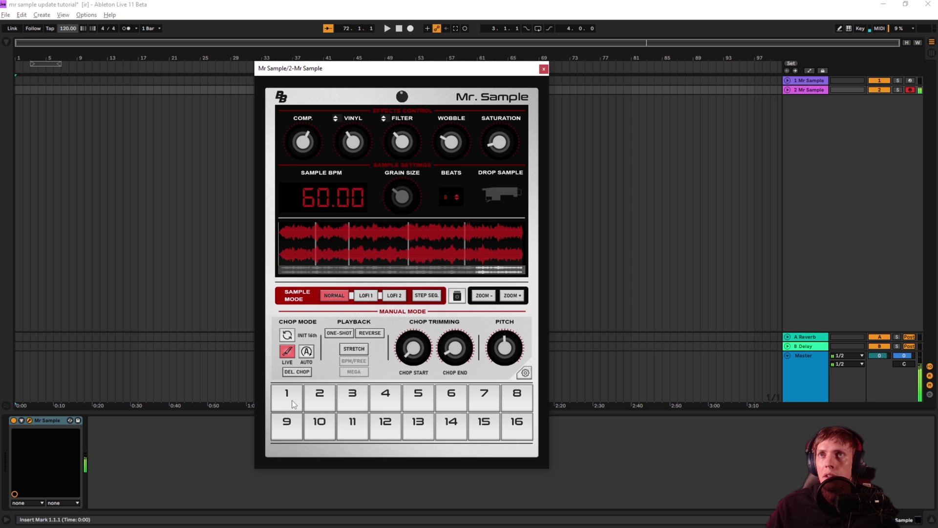
Step: End live chopping and audition the new chops 2 and 3
{"action": "left_click", "coordinate": [342, 393]}
{"action": "left_click", "coordinate": [322, 396]}
{"action": "left_click", "coordinate": [352, 396]}
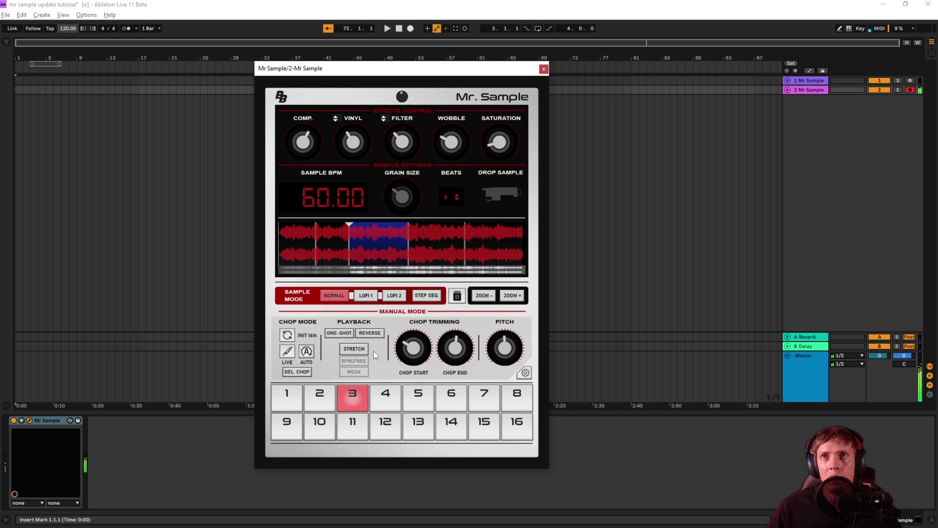
Step: Shift the start points of chops 3 and 4 slightly earlier in the waveform
{"action": "left_click_drag", "start_coordinate": [350, 224], "coordinate": [345, 226]}
{"action": "left_click_drag", "start_coordinate": [409, 225], "coordinate": [399, 227]}
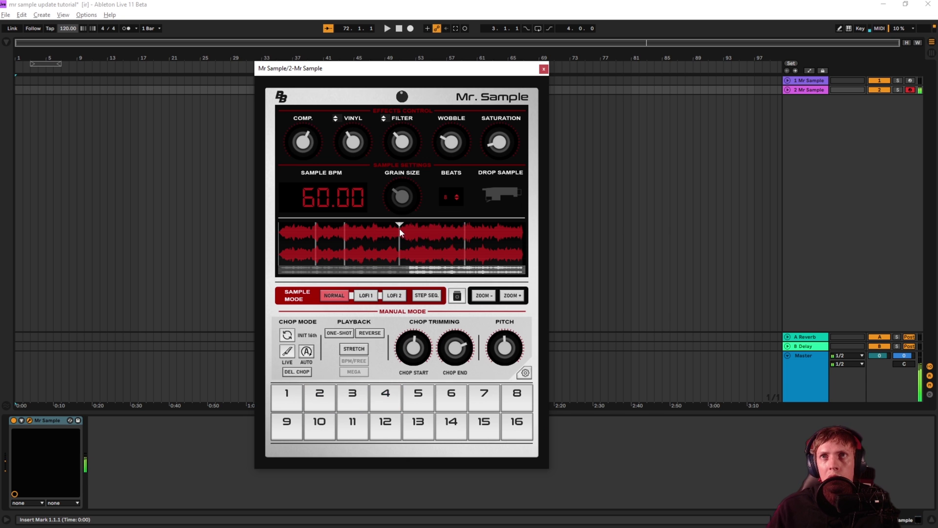
Step: Turn on stretch for chop 4, set its stretch amount to about 3.05 and adjust its pitch
{"action": "left_click", "coordinate": [354, 348]}
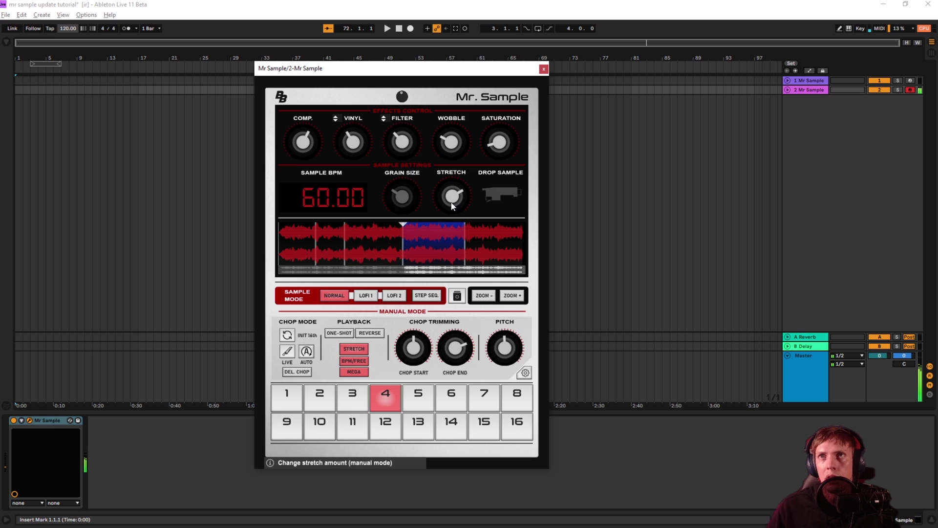
{"action": "left_click_drag", "start_coordinate": [451, 202], "coordinate": [450, 191]}
{"action": "left_click_drag", "start_coordinate": [498, 350], "coordinate": [497, 362]}
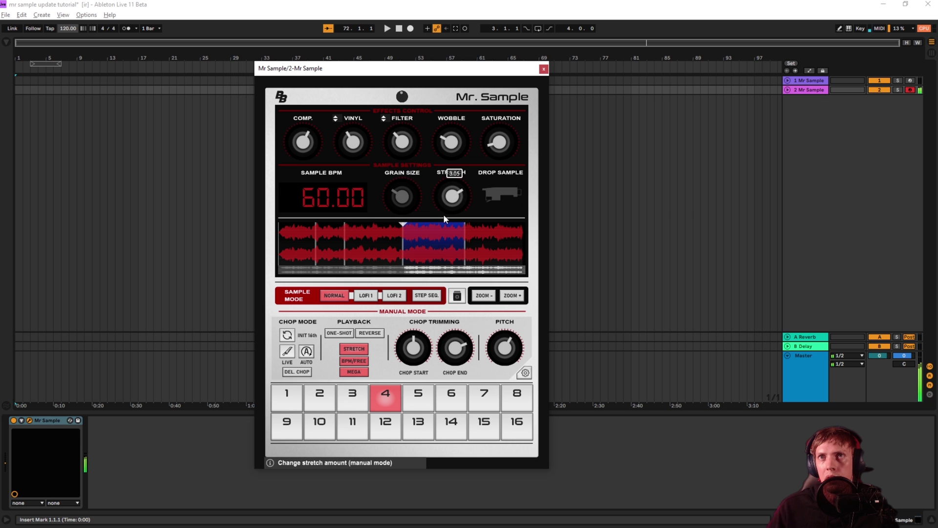
Step: Try the Lofi 2 and Lofi 1 sample modes on chop 4 and return to Normal
{"action": "left_click", "coordinate": [391, 296]}
{"action": "left_click", "coordinate": [364, 297]}
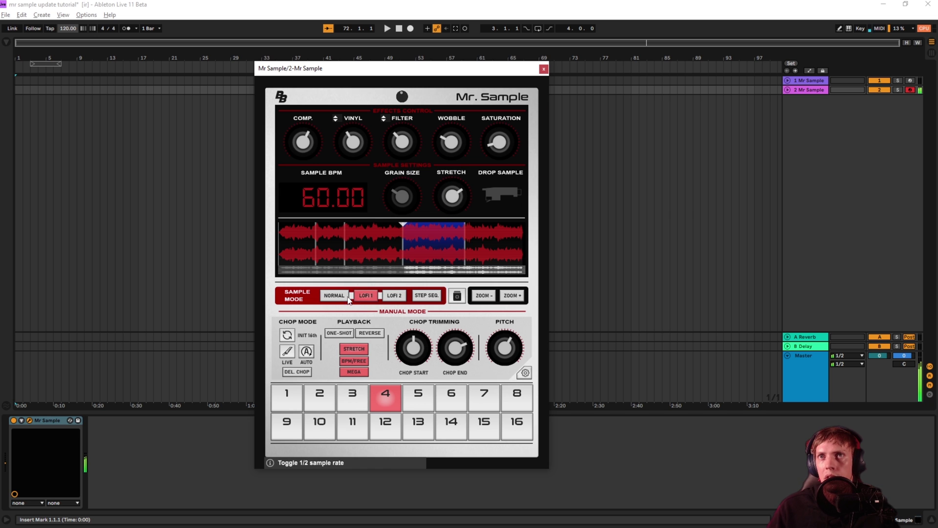
{"action": "left_click", "coordinate": [339, 296]}
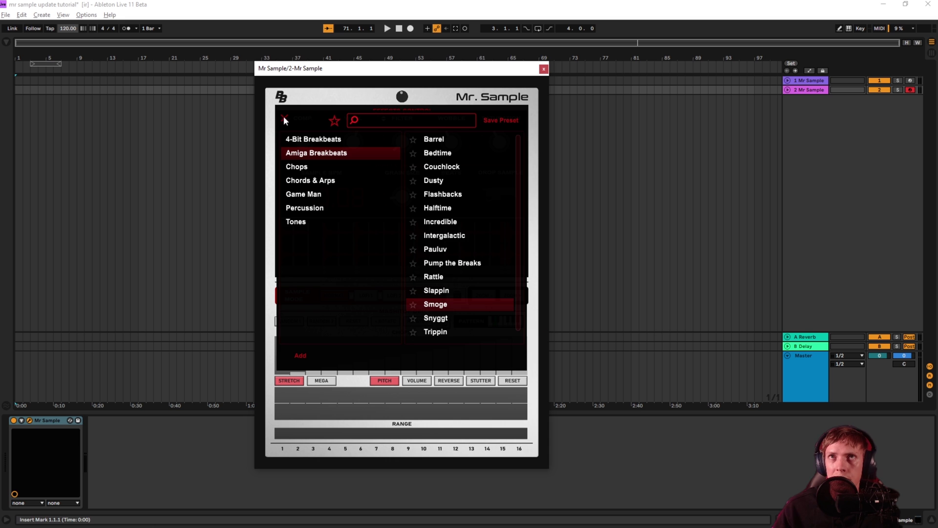
Step: Switch the Smoge breakbeat preset from step sequencing to manual mode and auto-chop it with a threshold of 0.14
{"action": "left_click", "coordinate": [284, 117]}
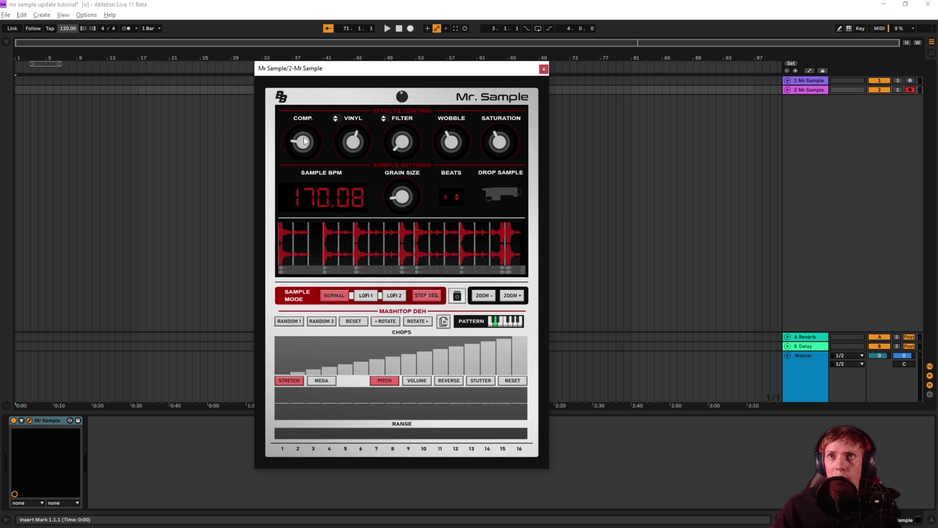
{"action": "left_click", "coordinate": [430, 294]}
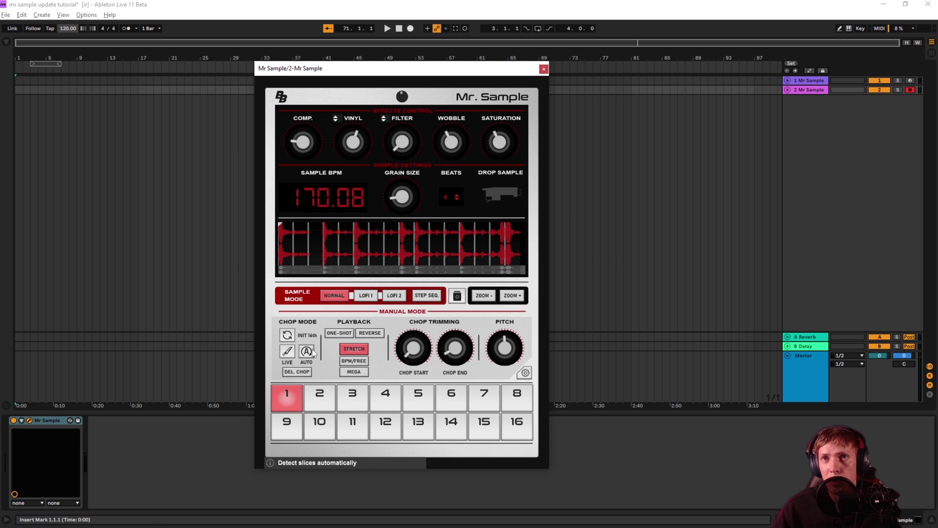
{"action": "left_click", "coordinate": [310, 352]}
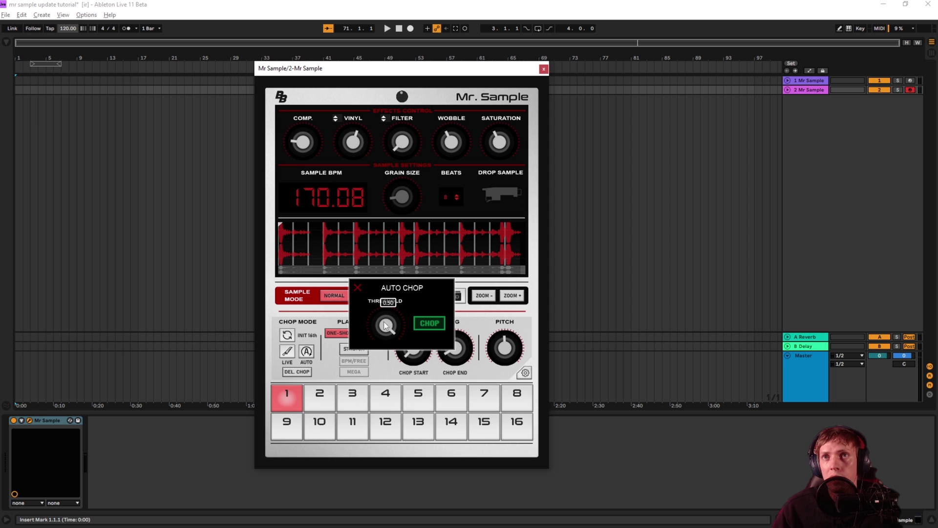
{"action": "left_click_drag", "start_coordinate": [385, 325], "coordinate": [391, 421]}
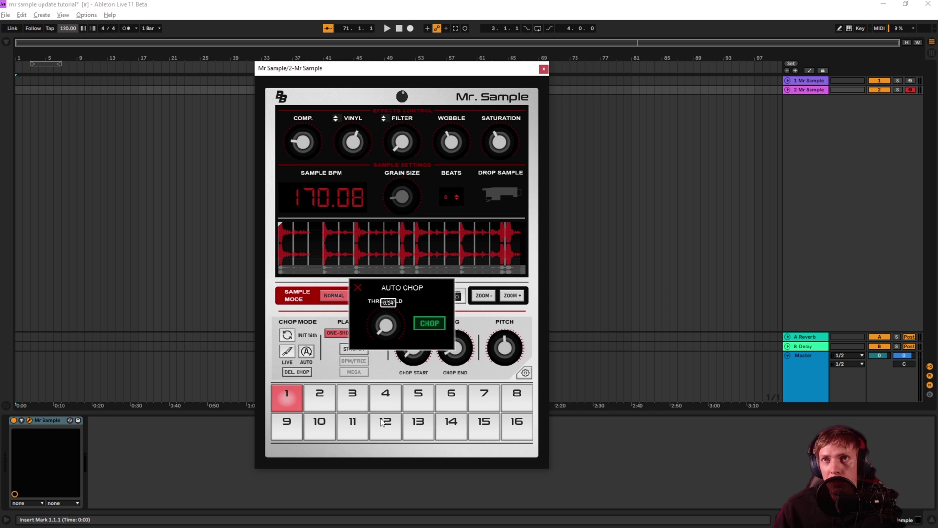
{"action": "left_click", "coordinate": [427, 323]}
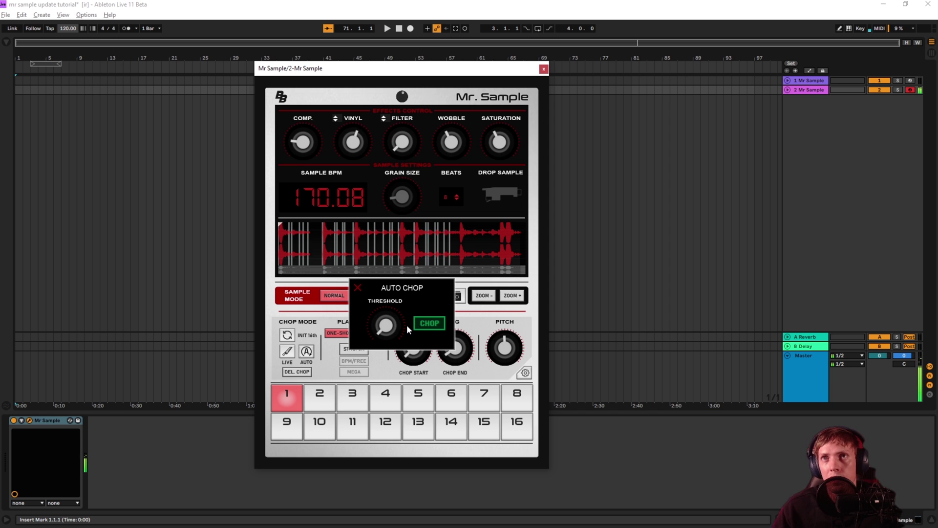
Step: Auto-chop the breakbeat again with higher thresholds, first about 0.17 and finally 0.29
{"action": "left_click_drag", "start_coordinate": [387, 335], "coordinate": [389, 318]}
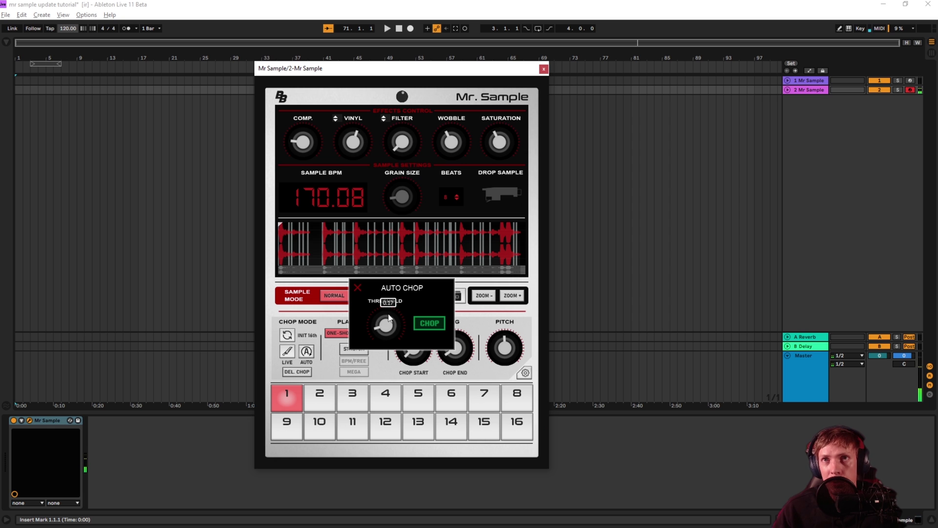
{"action": "left_click", "coordinate": [421, 325]}
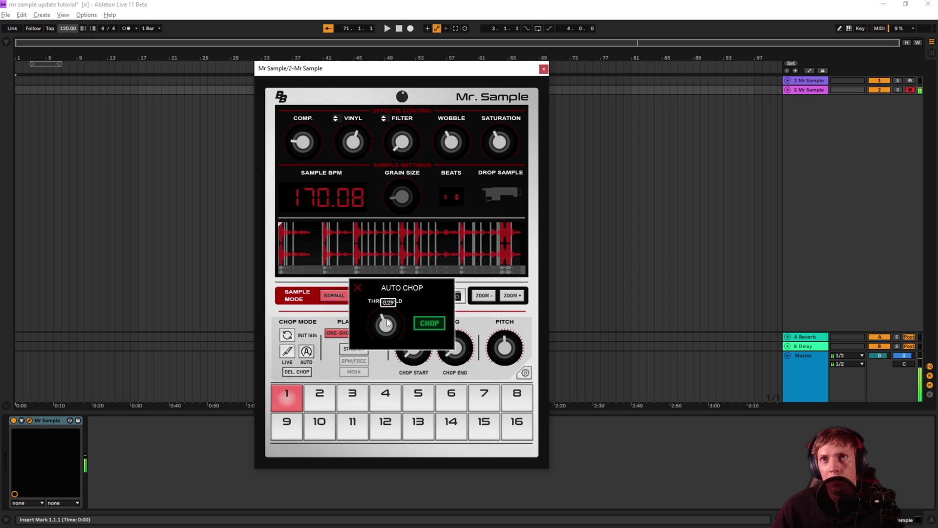
{"action": "left_click", "coordinate": [423, 326]}
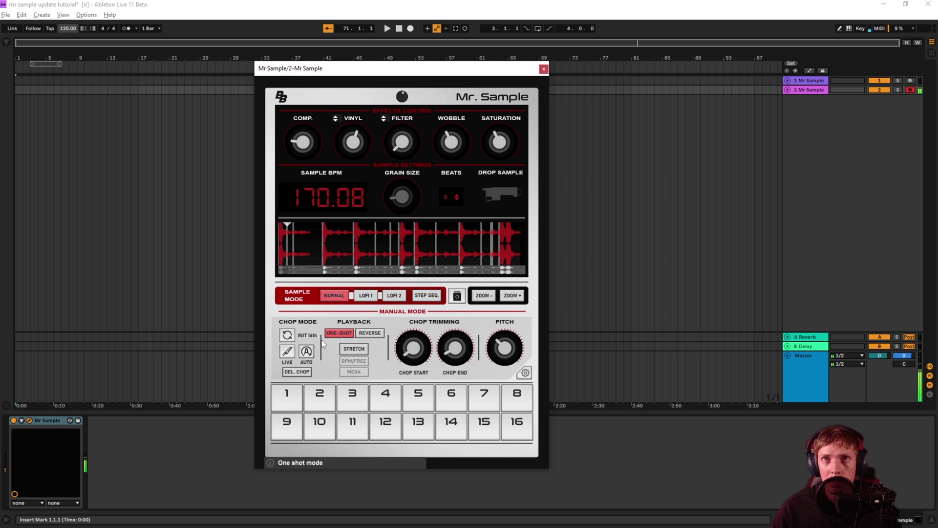
Step: Delete the surplus chop points just after the start of the sample
{"action": "left_click", "coordinate": [304, 375]}
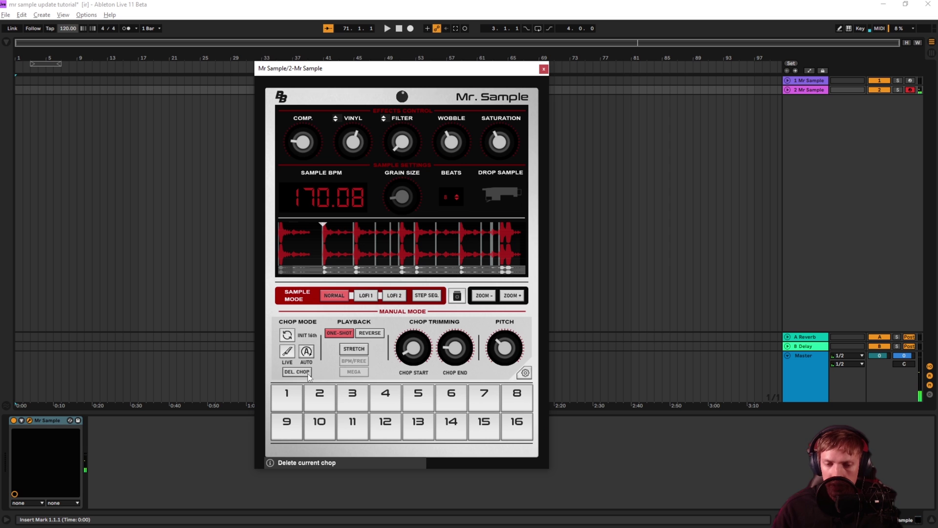